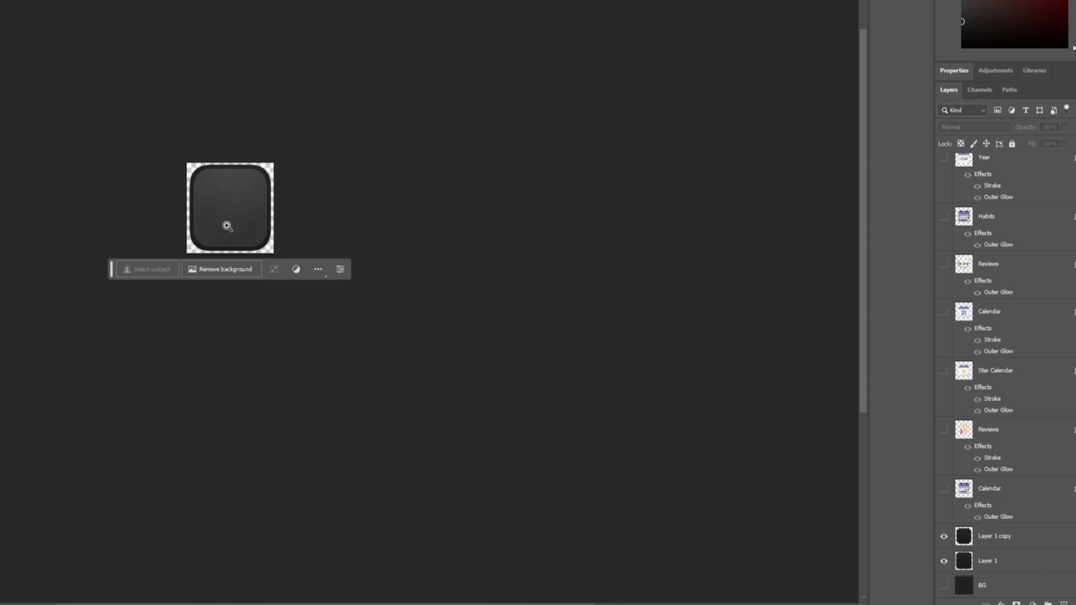
# Compare the dark rounded icon background with Layer 1 and Layer 1 copy alternately hidden and shown
pyautogui.click(228, 226)
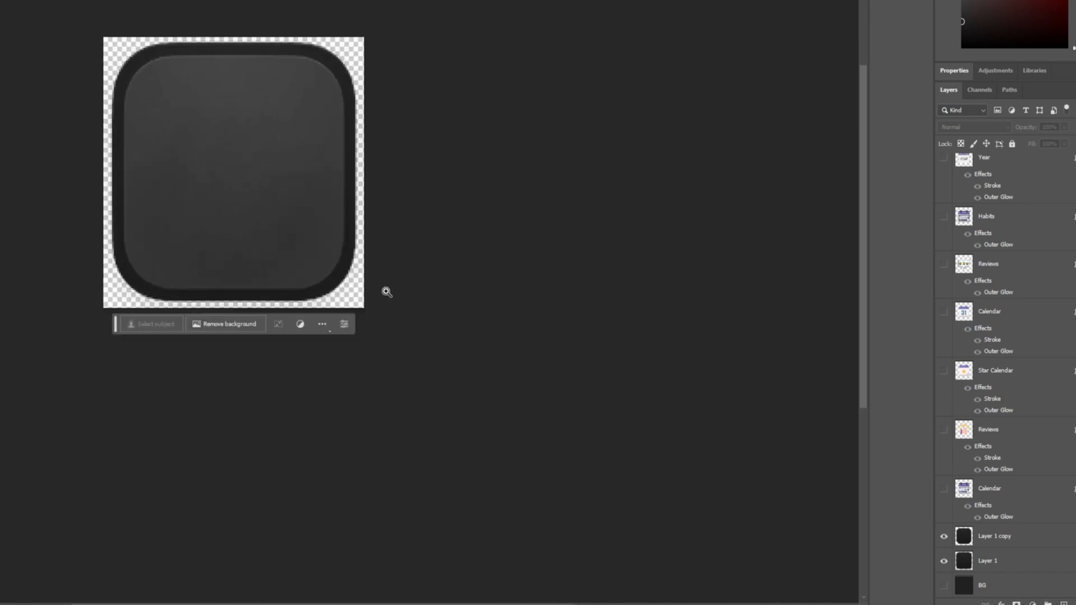
pyautogui.click(944, 536)
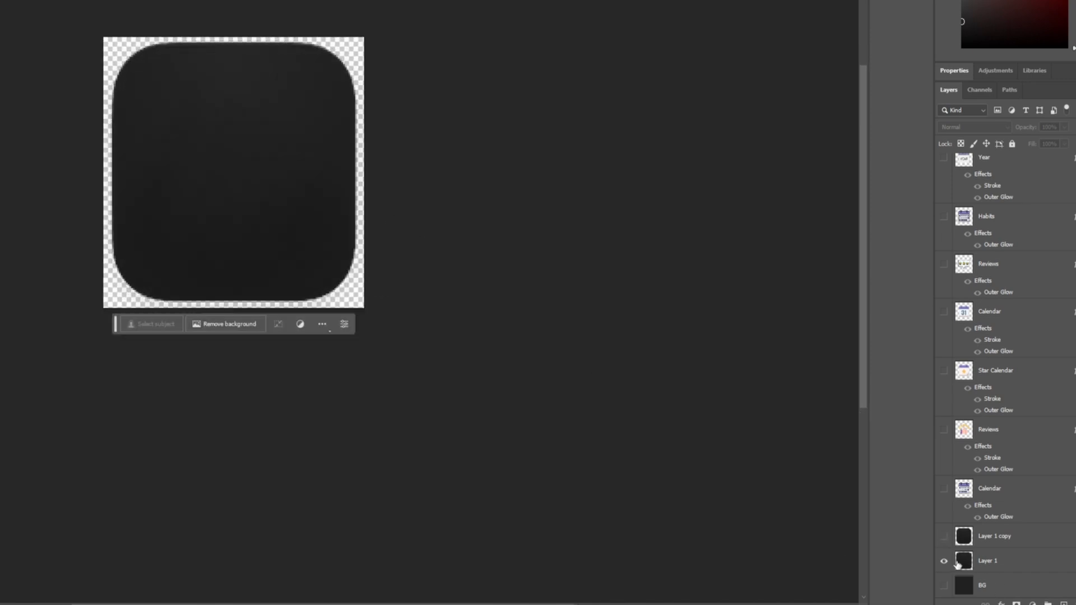
pyautogui.click(945, 561)
pyautogui.click(943, 536)
pyautogui.click(945, 561)
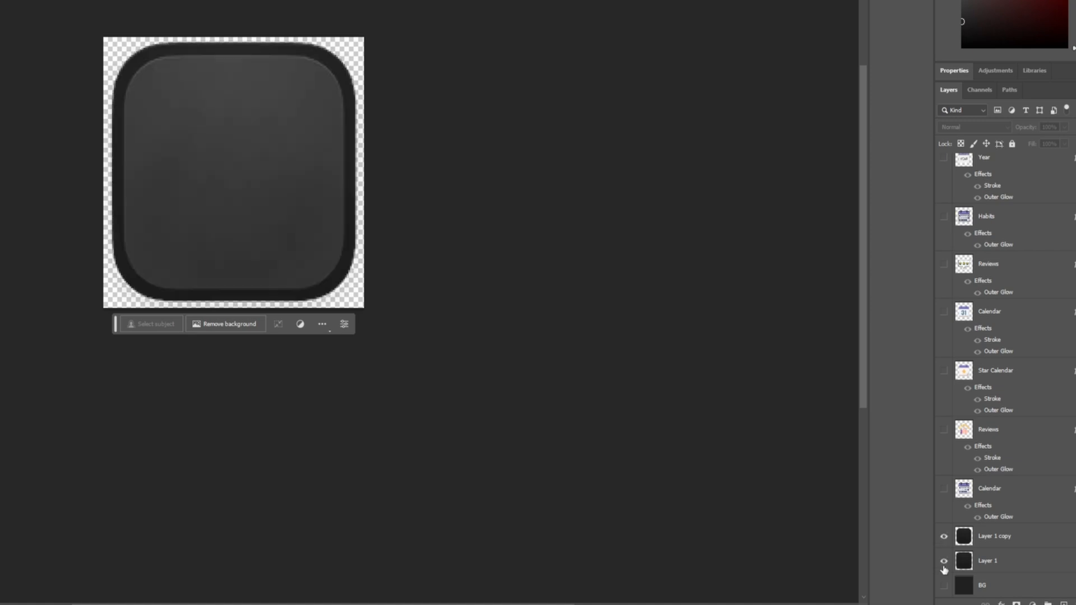
pyautogui.click(944, 561)
pyautogui.click(944, 536)
pyautogui.click(944, 561)
pyautogui.click(944, 537)
pyautogui.click(1003, 538)
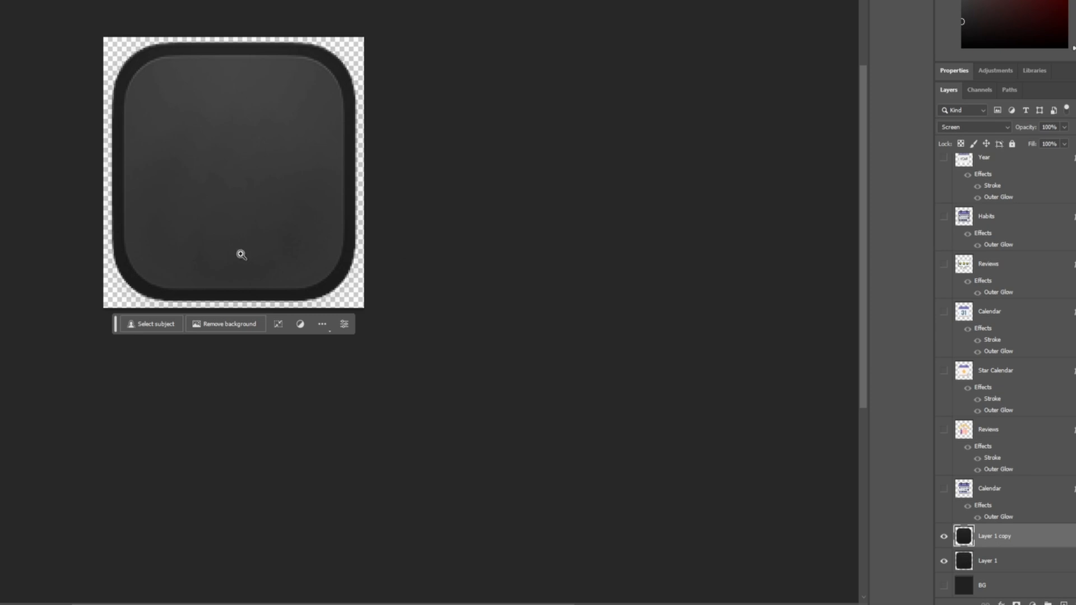
pyautogui.click(943, 538)
pyautogui.click(944, 538)
# Show and select the star calendar's Value Goals layer at the top of the layer stack
pyautogui.scroll(10, 1044, 204)
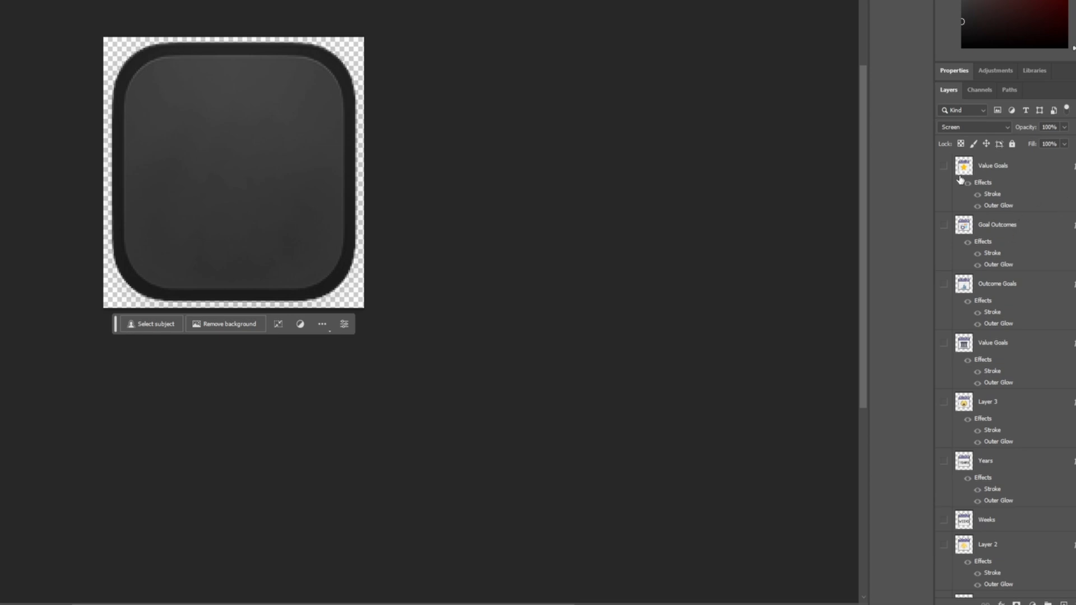
pyautogui.click(943, 166)
pyautogui.click(999, 169)
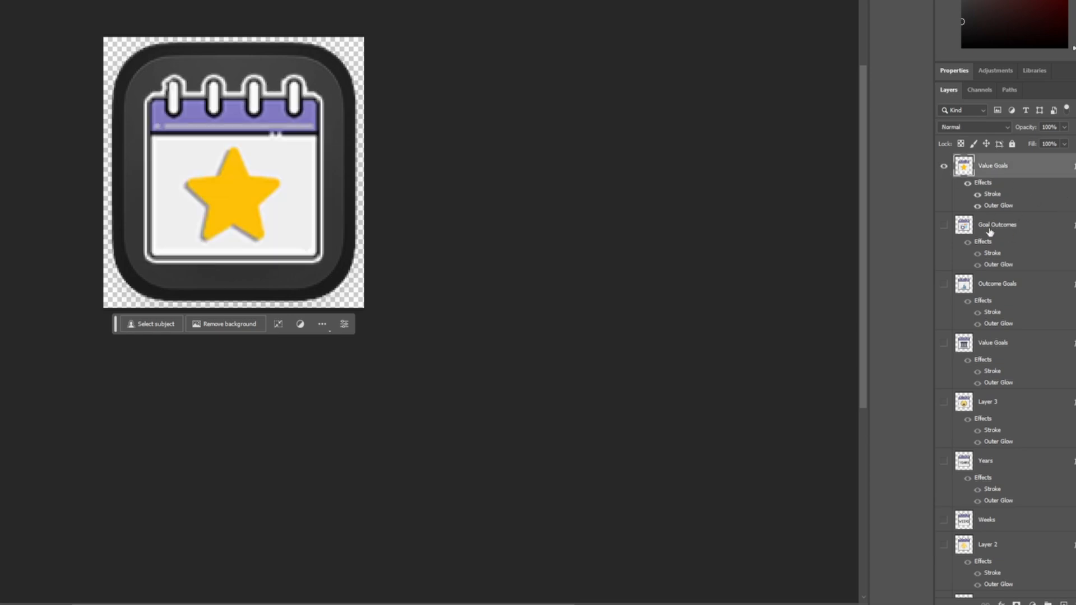
# Try moving the star calendar artwork around on the icon background, and undo the last move
pyautogui.moveTo(211, 179); pyautogui.dragTo(218, 90)
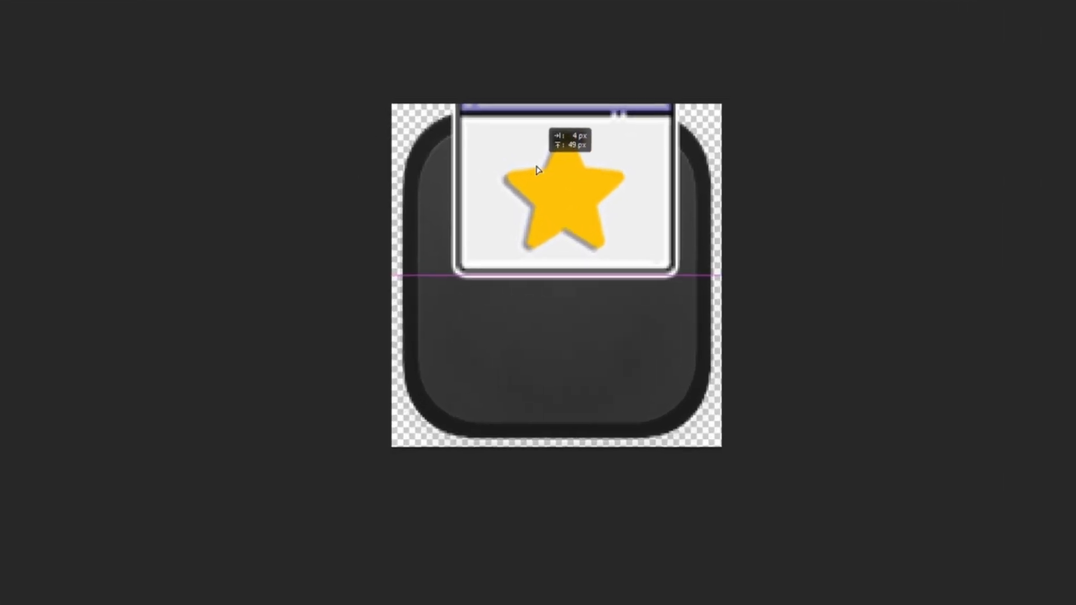
pyautogui.moveTo(537, 170); pyautogui.dragTo(562, 273)
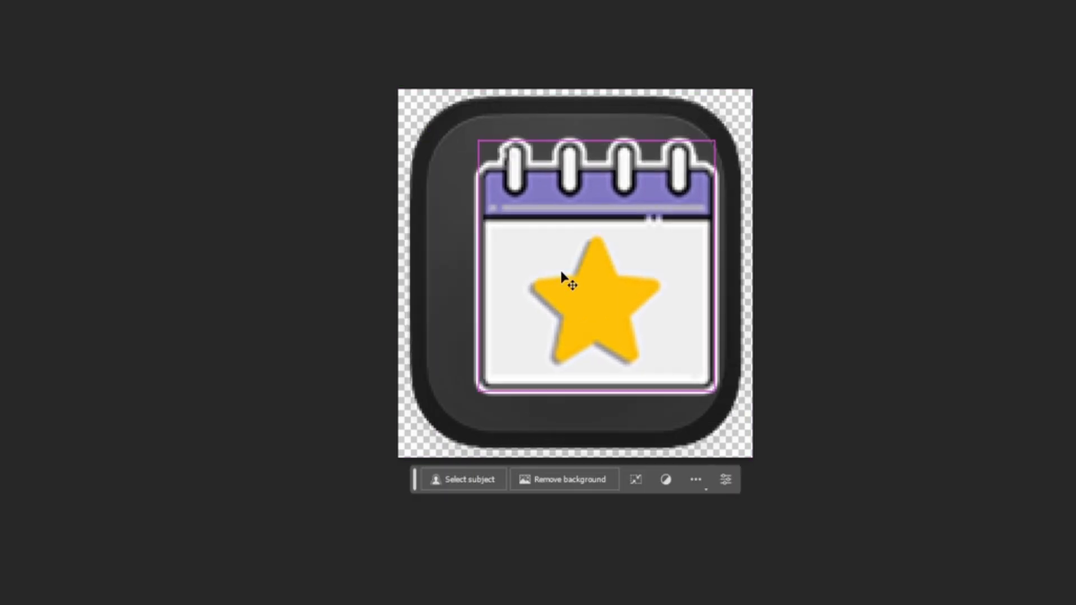
pyautogui.hotkey('ctrl', 'z')
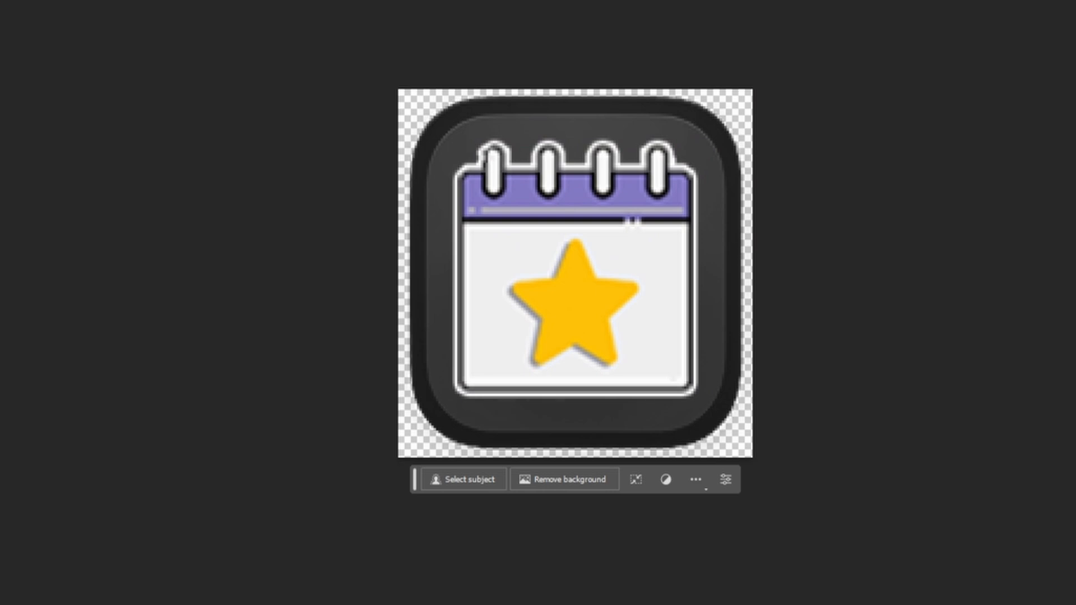
# Hide the star calendar's Value Goals layer and show the Outcome Goals layer instead
pyautogui.click(964, 282)
pyautogui.click(964, 368)
pyautogui.moveTo(756, 604)
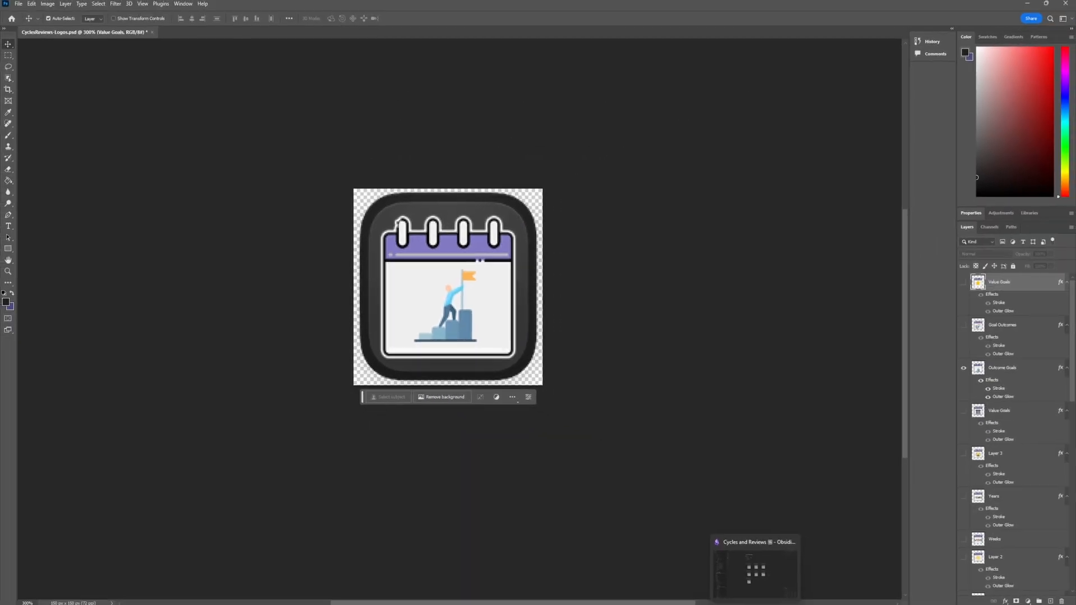
# Check the icon document's canvas size in pixels and start exporting the Outcome Goals icon
pyautogui.hotkey('ctrl', 'alt', 'c')
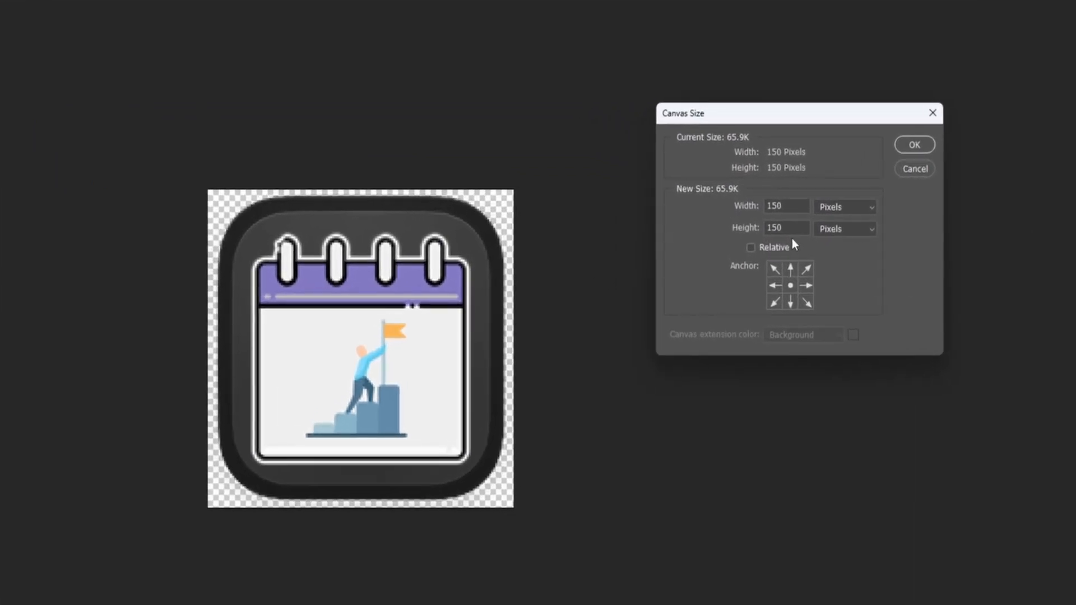
pyautogui.click(920, 168)
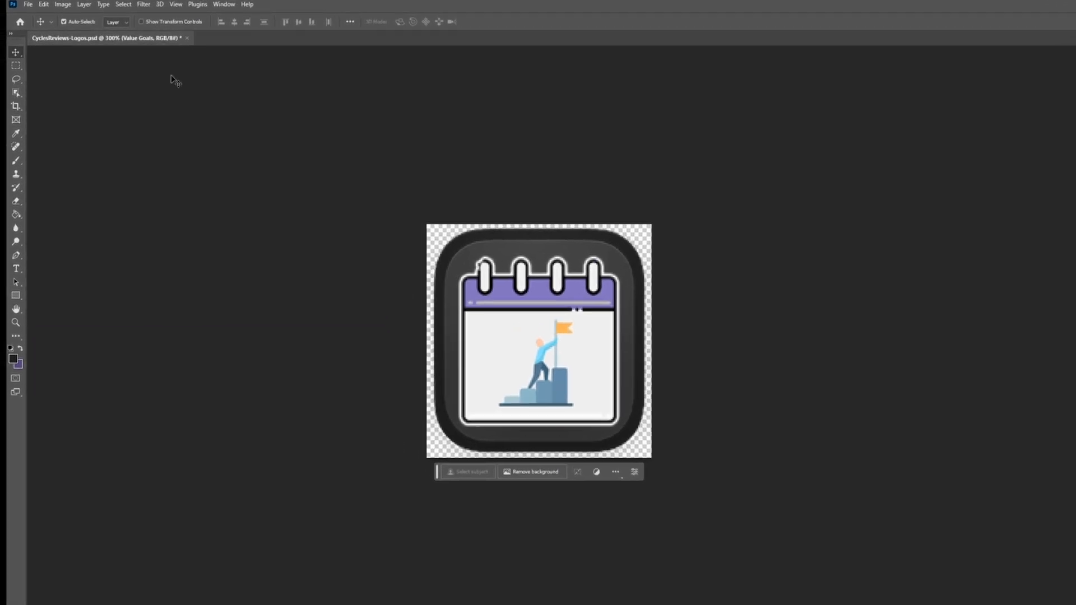
pyautogui.click(28, 4)
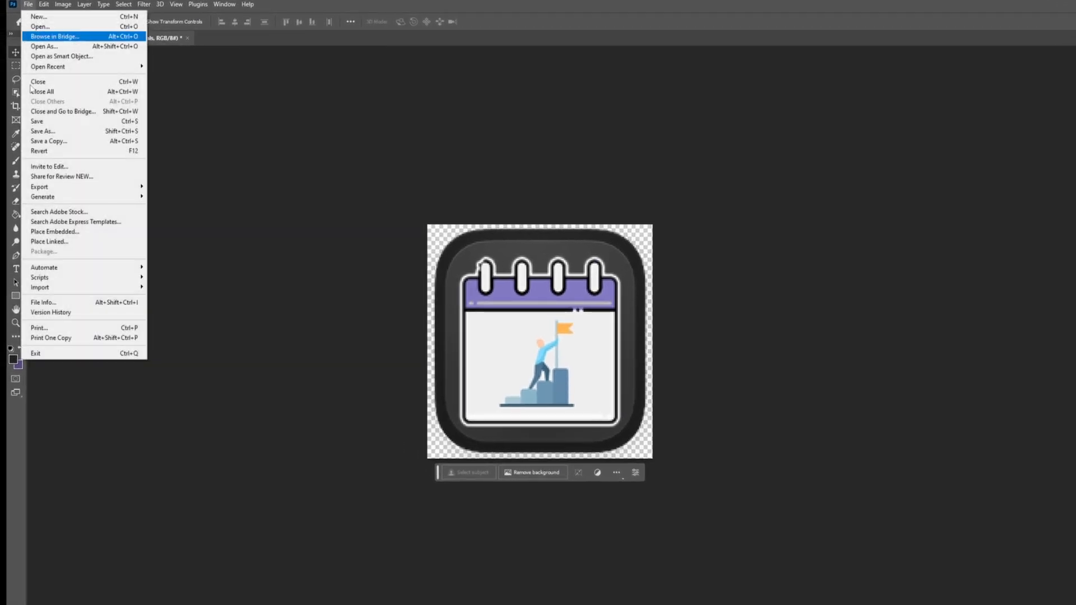
pyautogui.click(208, 229)
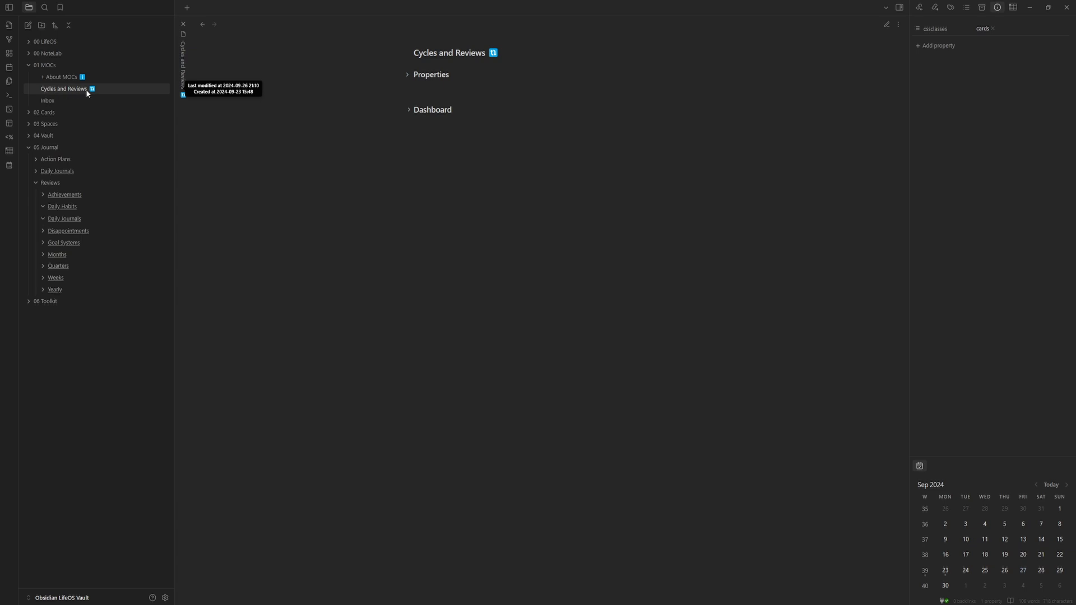
# Switch to Obsidian and open the Cycles and Reviews note from 01 MOCs with its source shown for editing
pyautogui.click(86, 89)
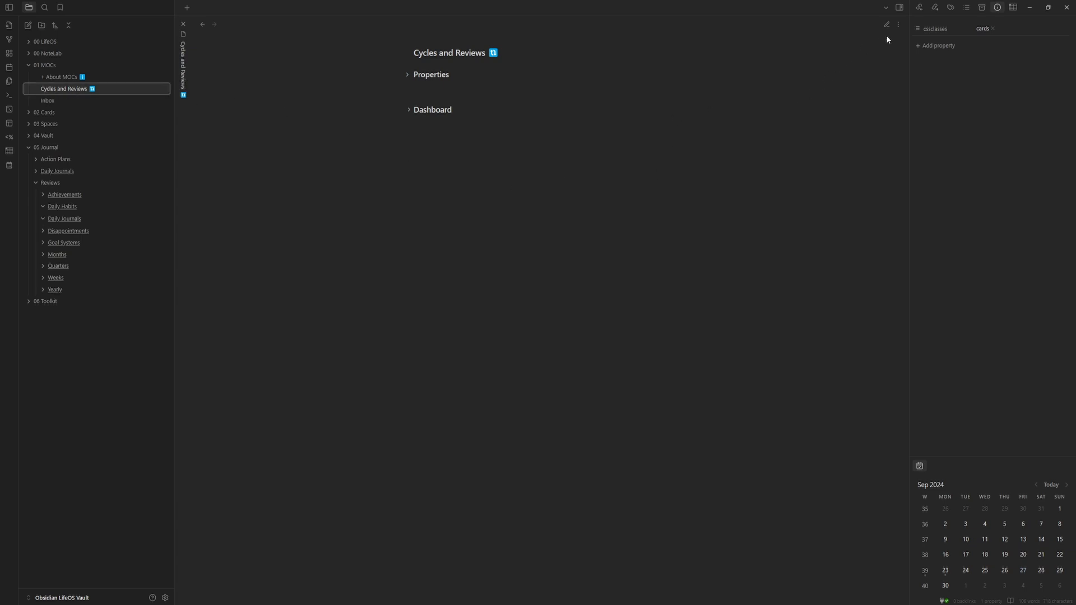
pyautogui.click(898, 24)
pyautogui.click(888, 79)
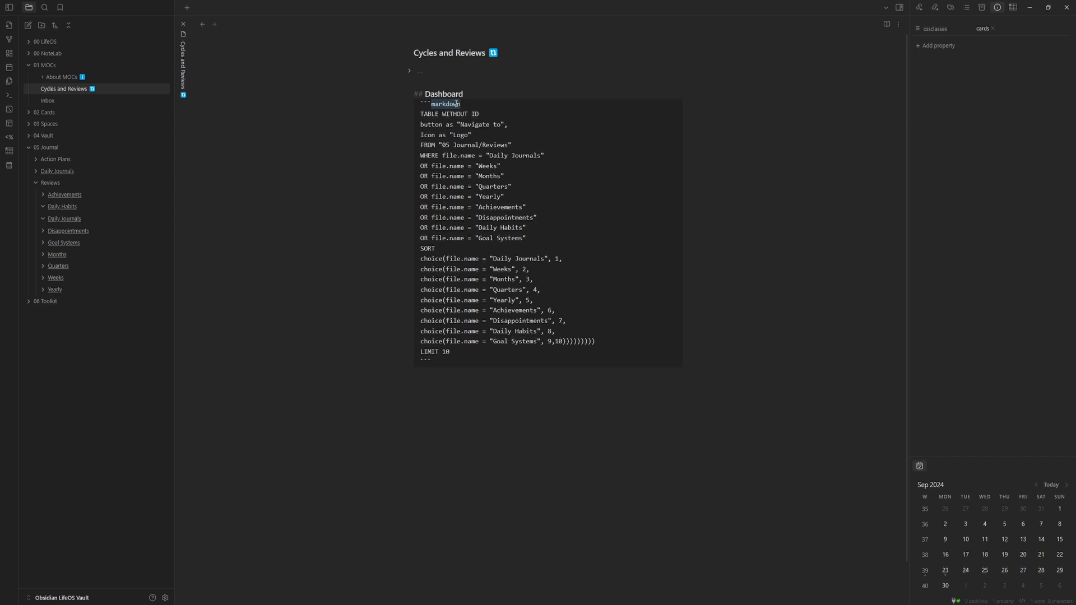
# Change the query code block's language to dataview and remove the Dashboard heading above it
pyautogui.write('dataview')
pyautogui.moveTo(472, 95); pyautogui.dragTo(412, 94)
pyautogui.press('BackSpace')
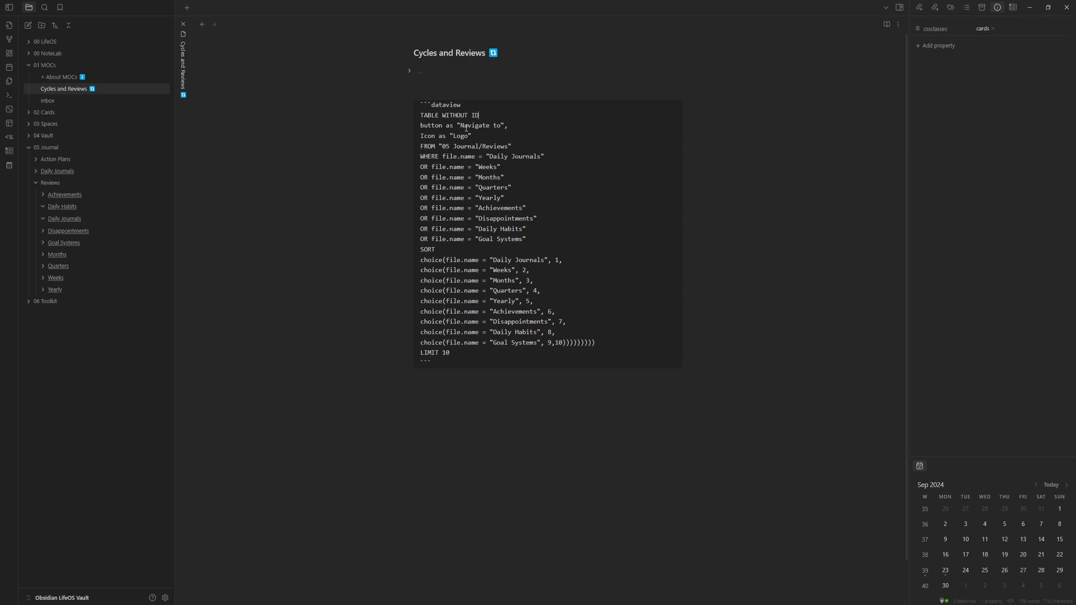
# Open the Achievements note alongside and compare its button property with the query's button as "Navigate to" line
pyautogui.keyDown('ctrl'); pyautogui.click(77, 199); pyautogui.keyUp('ctrl')
pyautogui.moveTo(297, 116); pyautogui.dragTo(236, 116)
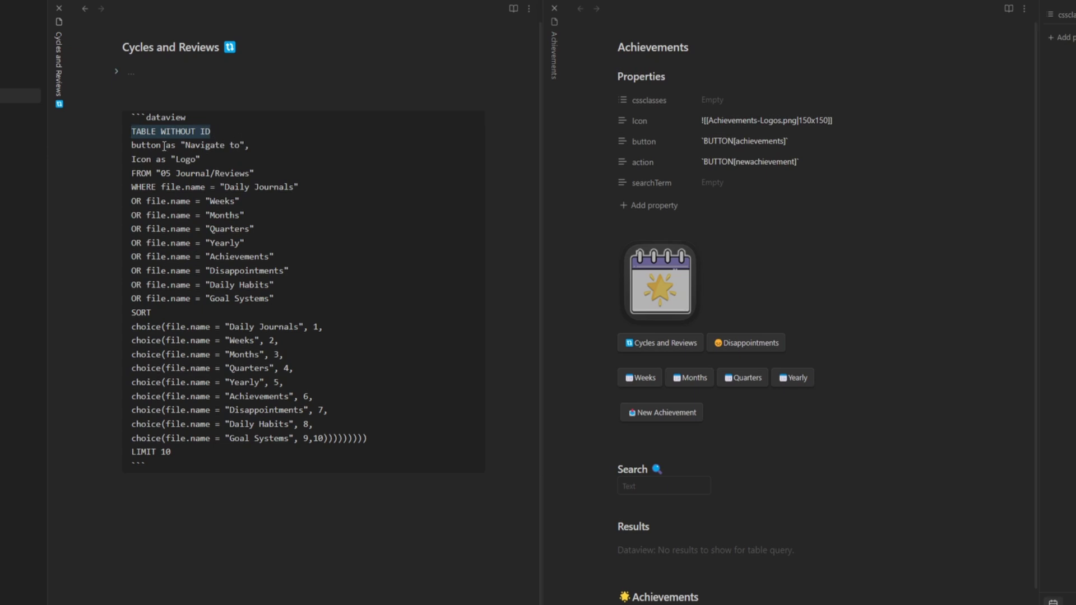
pyautogui.moveTo(258, 145); pyautogui.dragTo(120, 147)
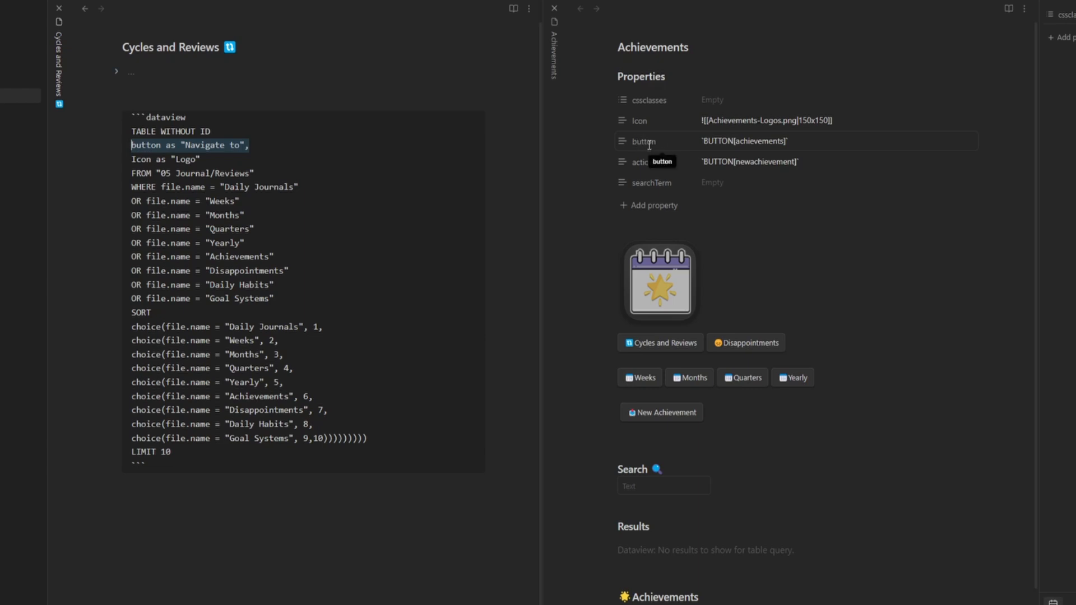
pyautogui.click(813, 144)
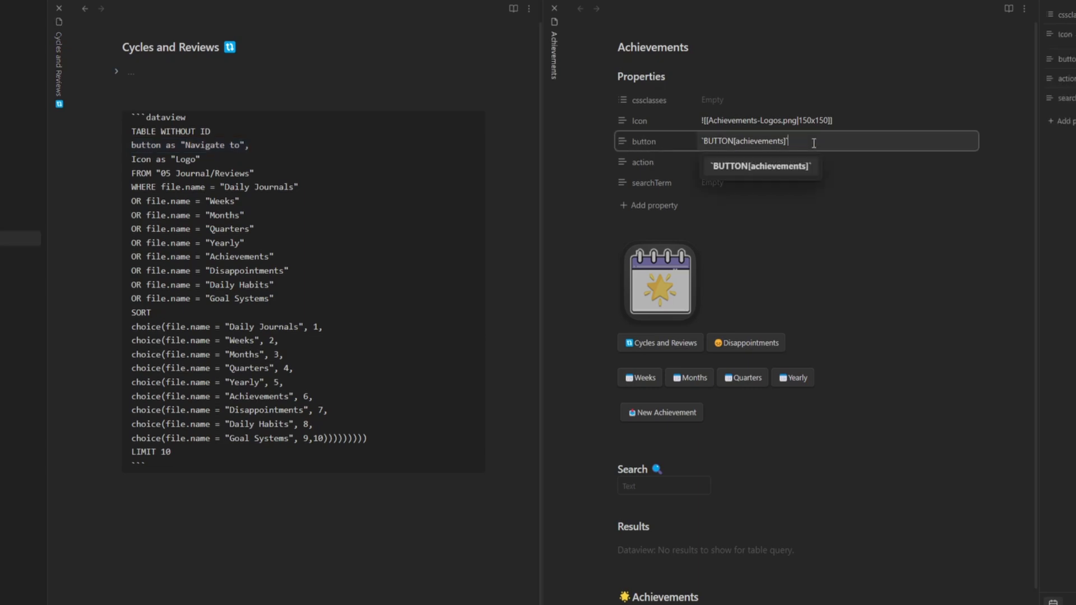
pyautogui.moveTo(832, 140); pyautogui.dragTo(700, 135)
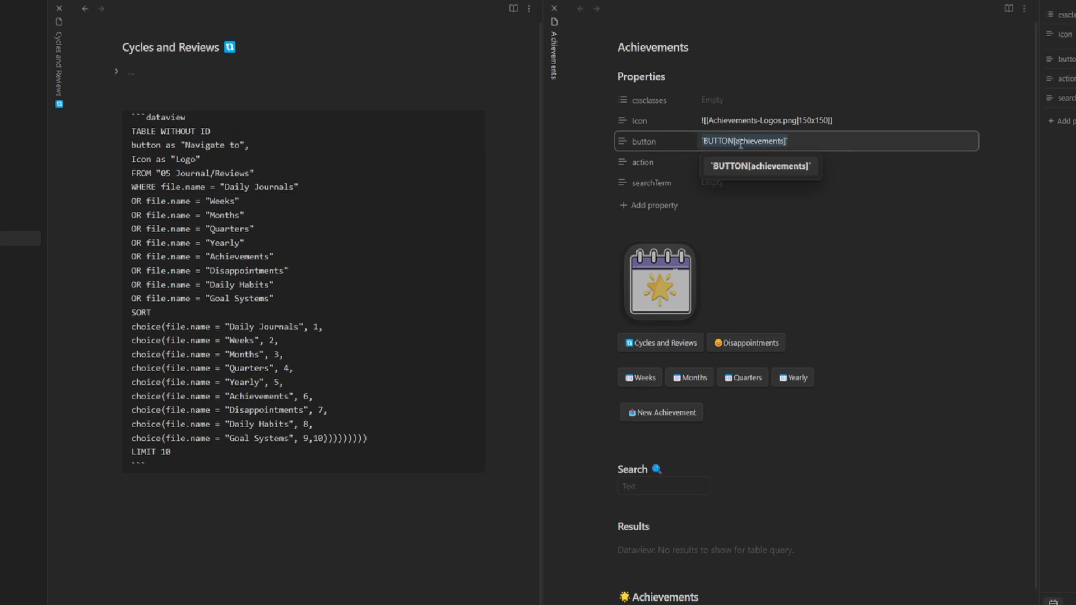
pyautogui.click(796, 142)
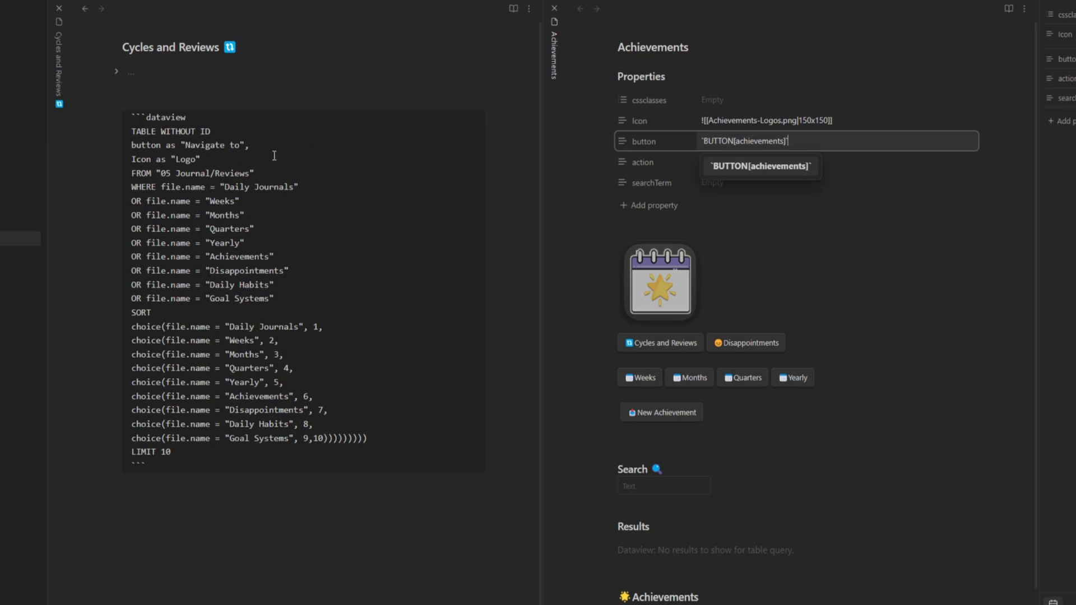
# Compare the query's Icon as "Logo" line with the Icon property of the Achievements note
pyautogui.click(225, 161)
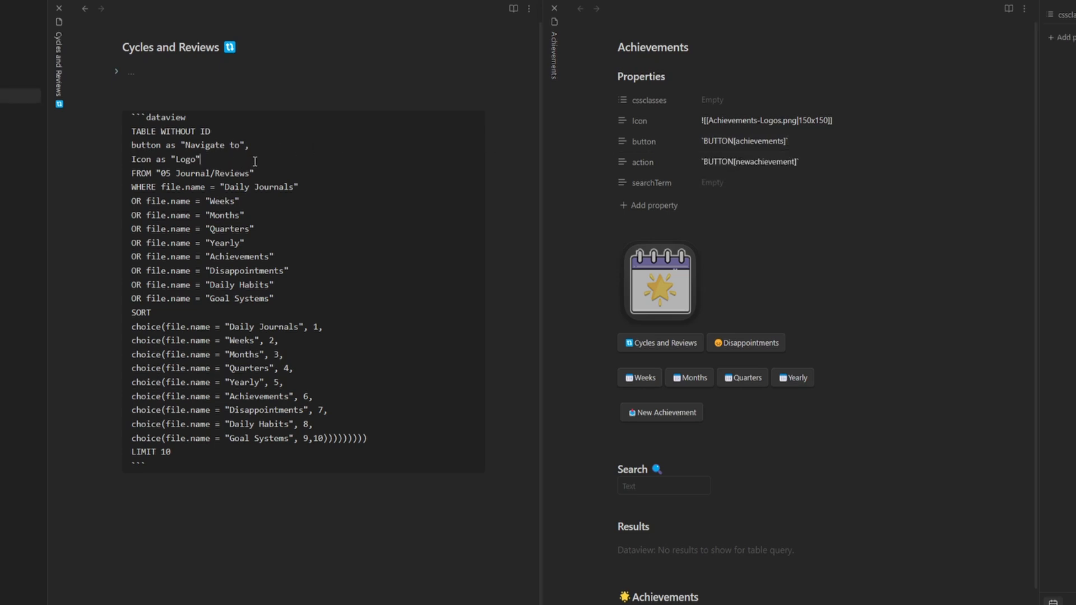
pyautogui.hotkey('shift', 'Home')
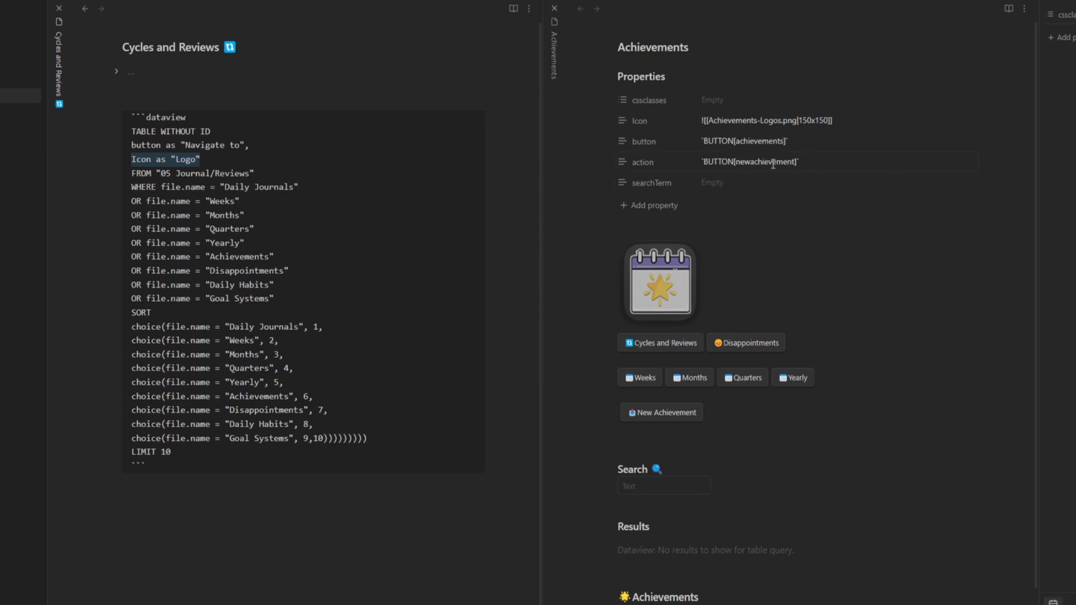
pyautogui.click(852, 121)
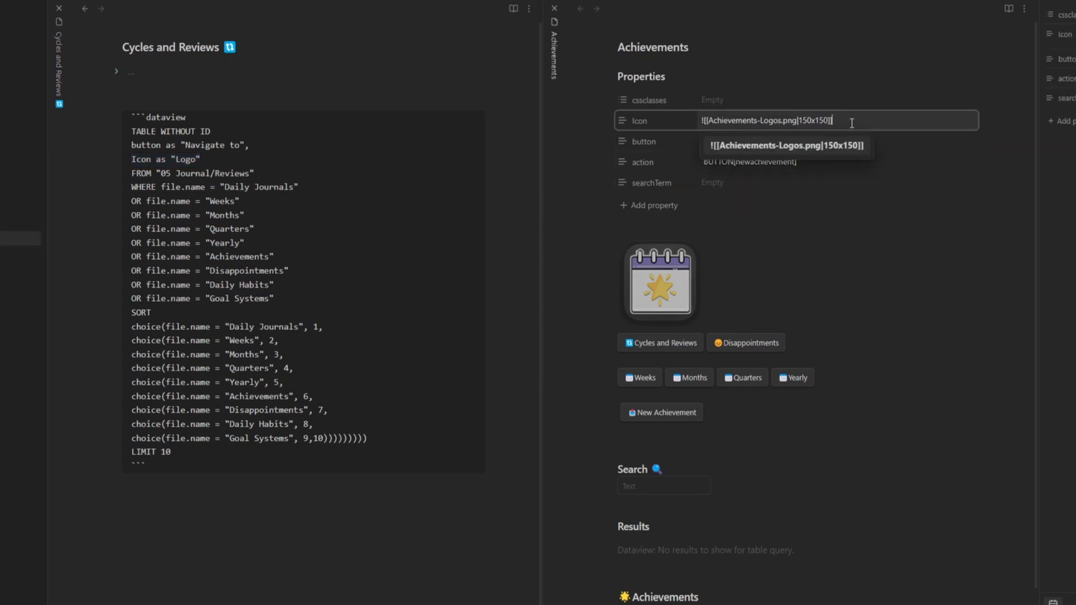
pyautogui.moveTo(836, 123); pyautogui.dragTo(677, 115)
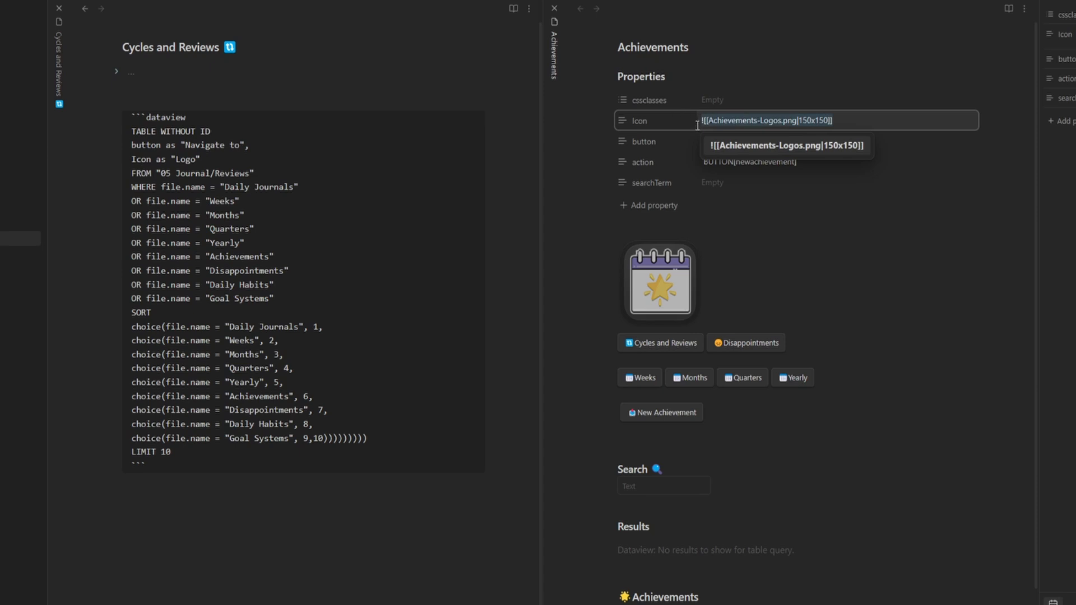
# Review the FROM, WHERE and SORT clauses of the dataview query in the Cycles and Reviews note
pyautogui.click(276, 177)
pyautogui.moveTo(336, 147); pyautogui.dragTo(236, 146)
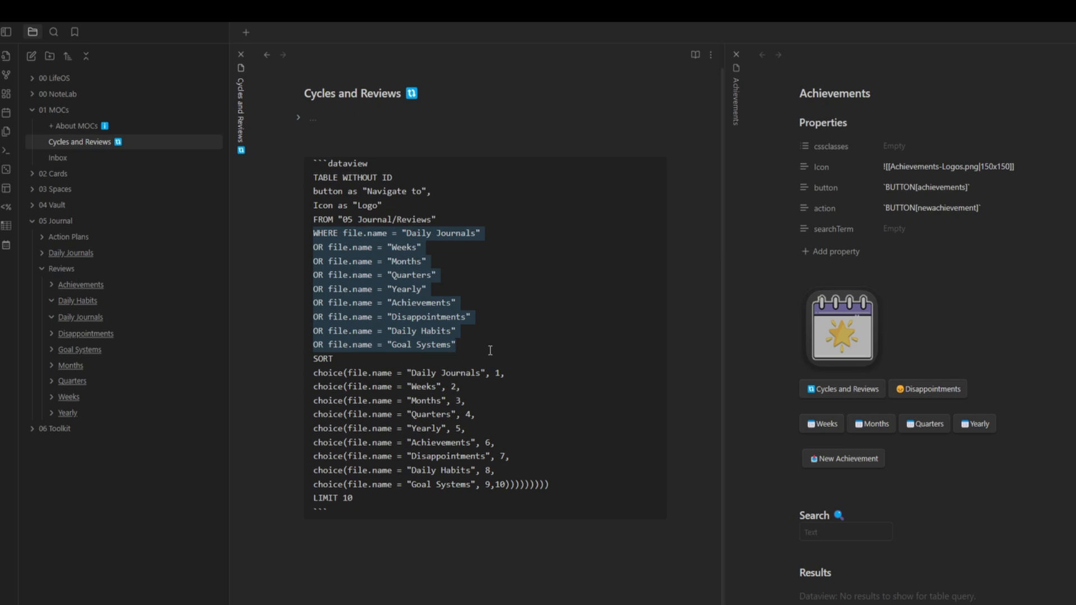
pyautogui.moveTo(549, 484); pyautogui.dragTo(300, 365)
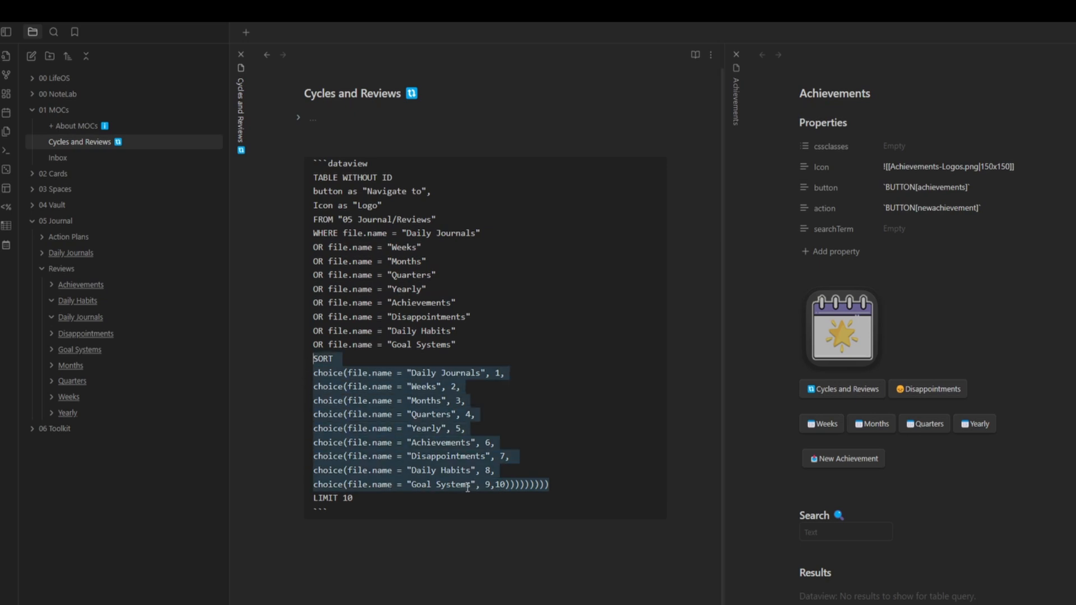
pyautogui.click(560, 482)
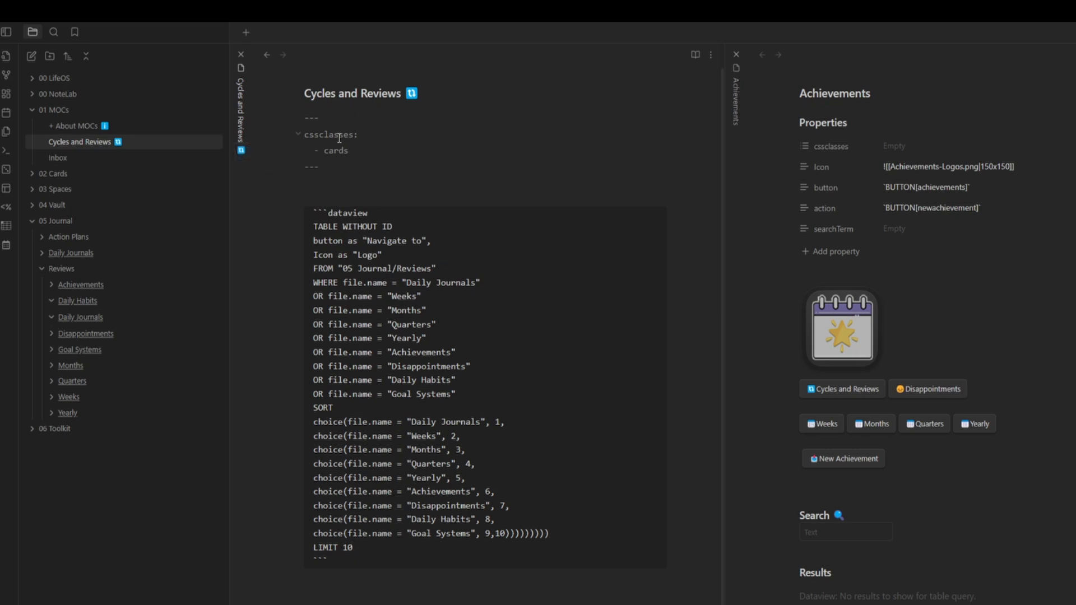
# Close the Achievements note and display Cycles and Reviews in reading view
pyautogui.click(736, 54)
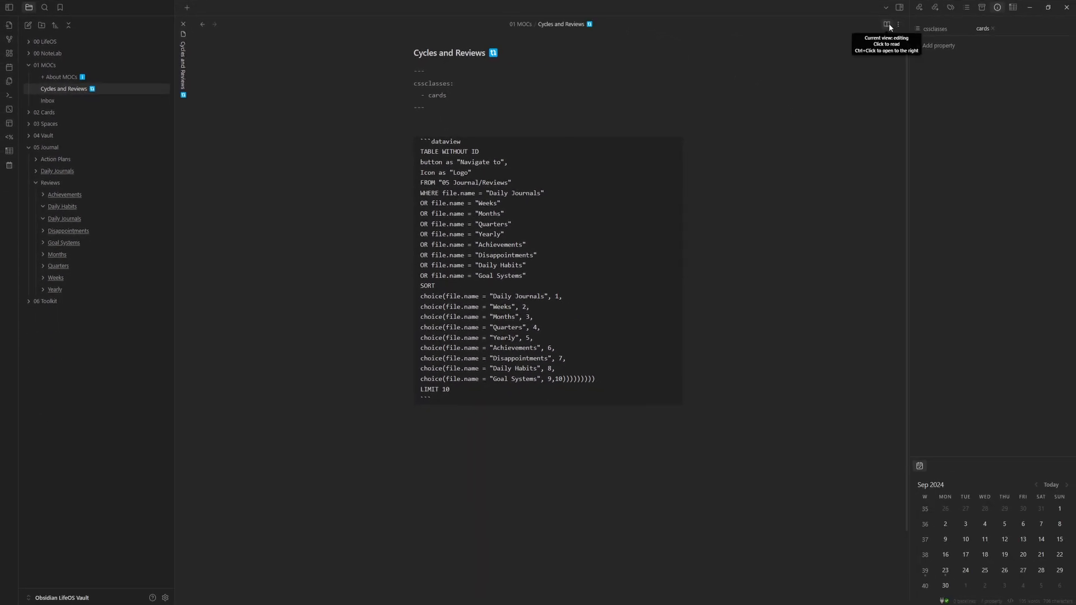
pyautogui.click(889, 24)
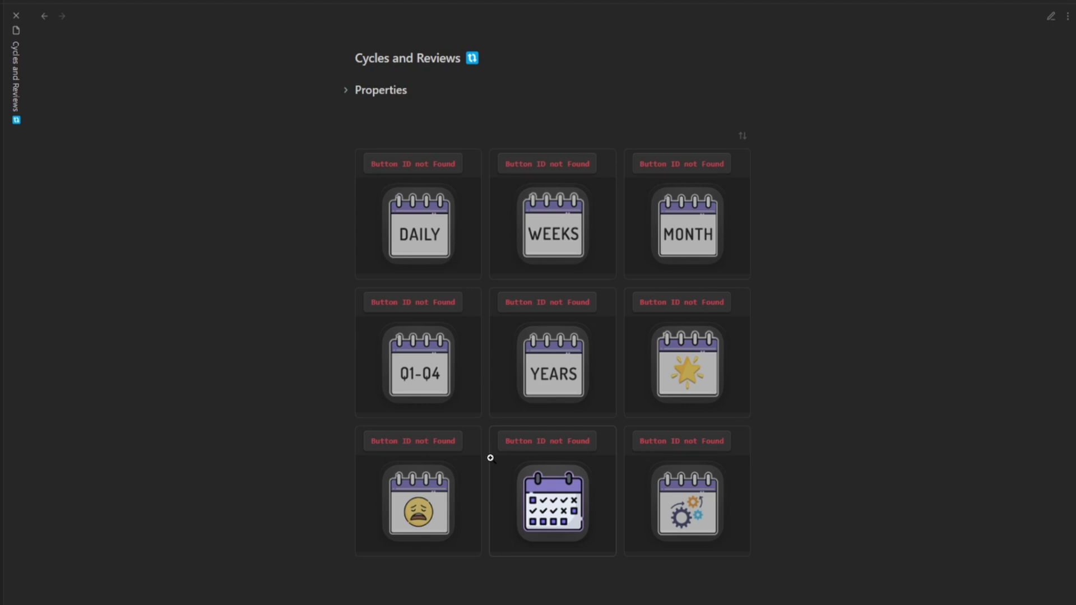
# Add a meta-bind-embed code block below the dataview query containing the link [[Metabind Cycles and Review Menu]]
pyautogui.click(1051, 17)
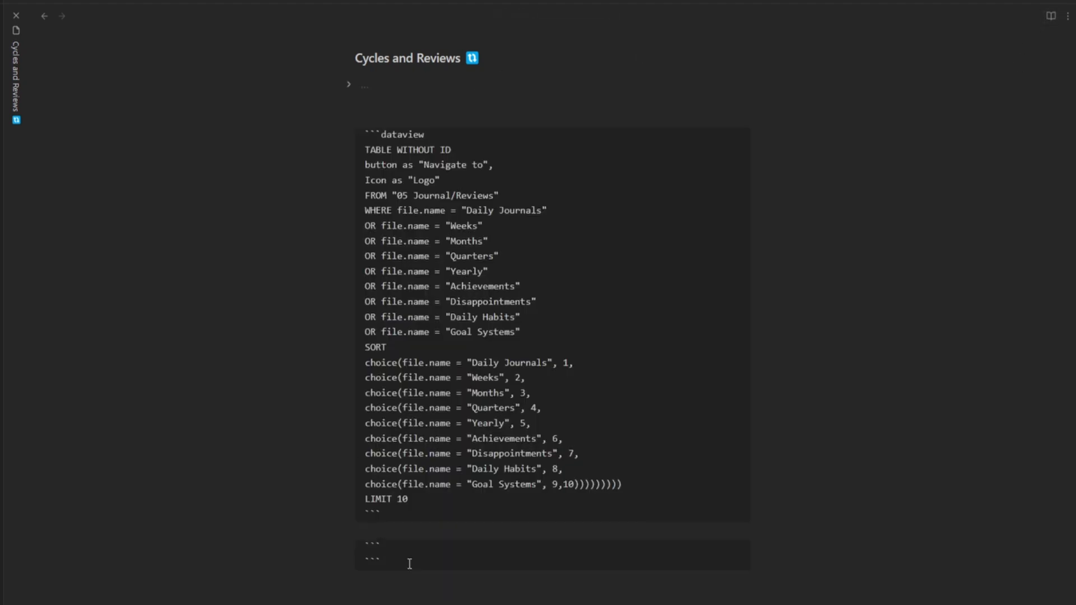
pyautogui.write('ta-bind-embed')
pyautogui.press('Return')
pyautogui.write('[[')
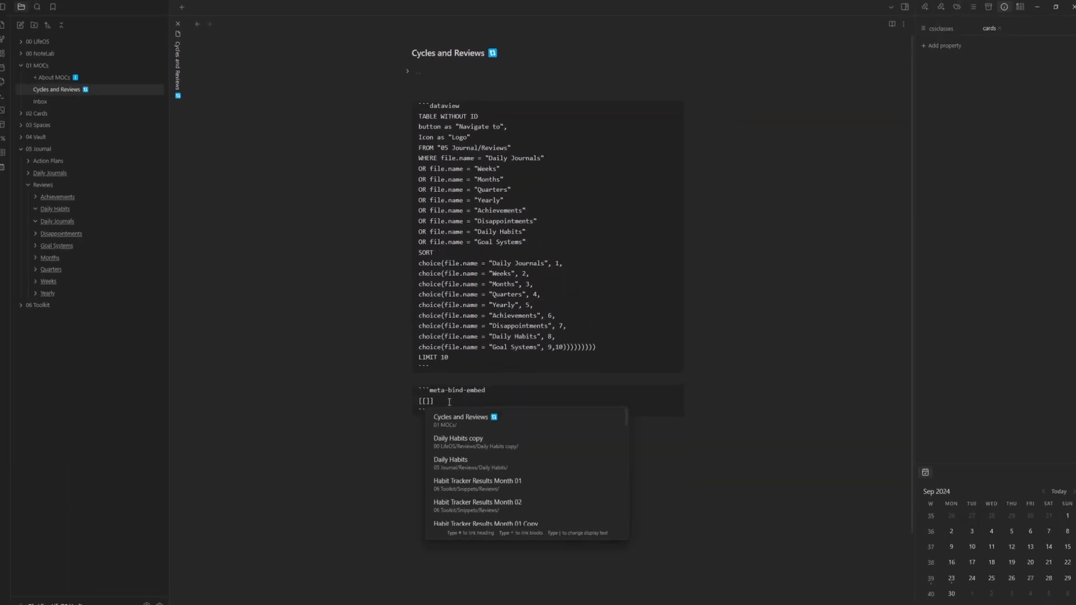
pyautogui.write('metabind')
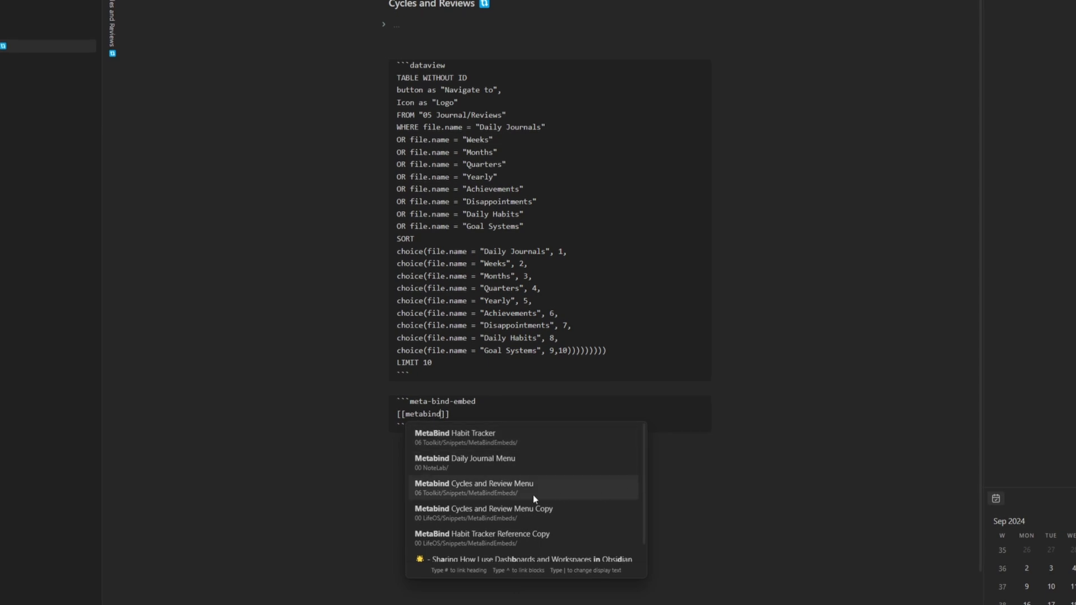
pyautogui.click(480, 486)
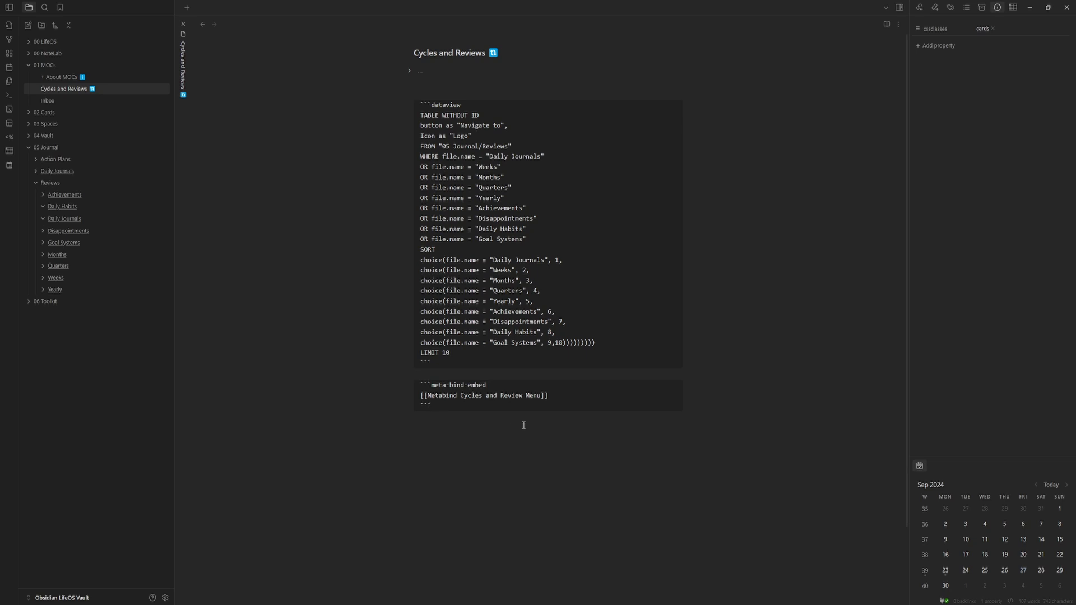
# Preview the Cycles and Reviews dashboard, then open the Metabind Cycles and Review Menu note from 06 Toolkit in a split beside it
pyautogui.click(886, 24)
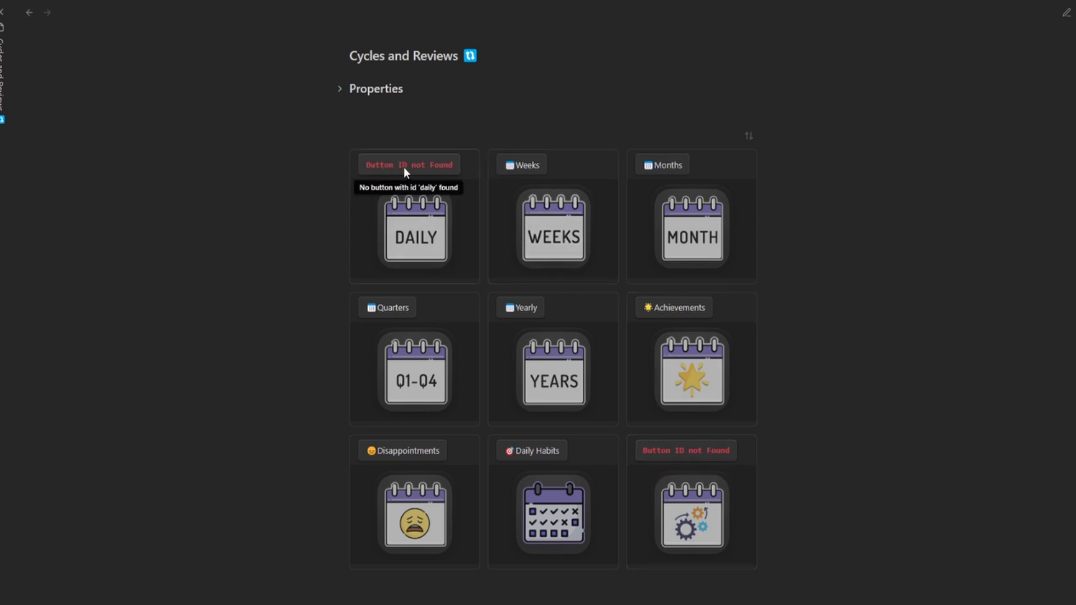
pyautogui.click(1066, 12)
pyautogui.moveTo(542, 395); pyautogui.dragTo(428, 396)
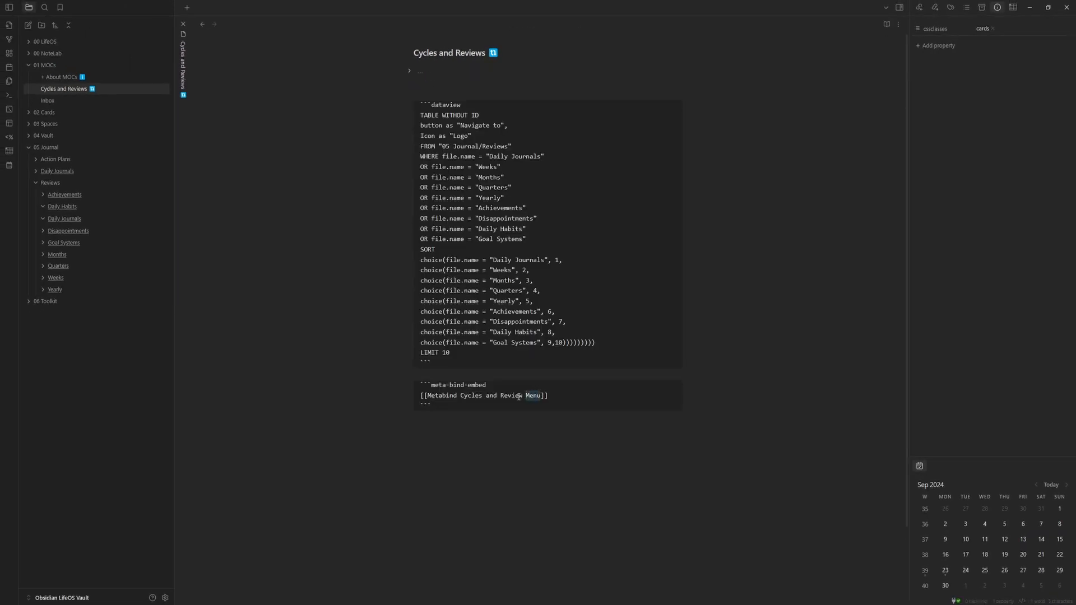
pyautogui.hotkey('ctrl', 'o')
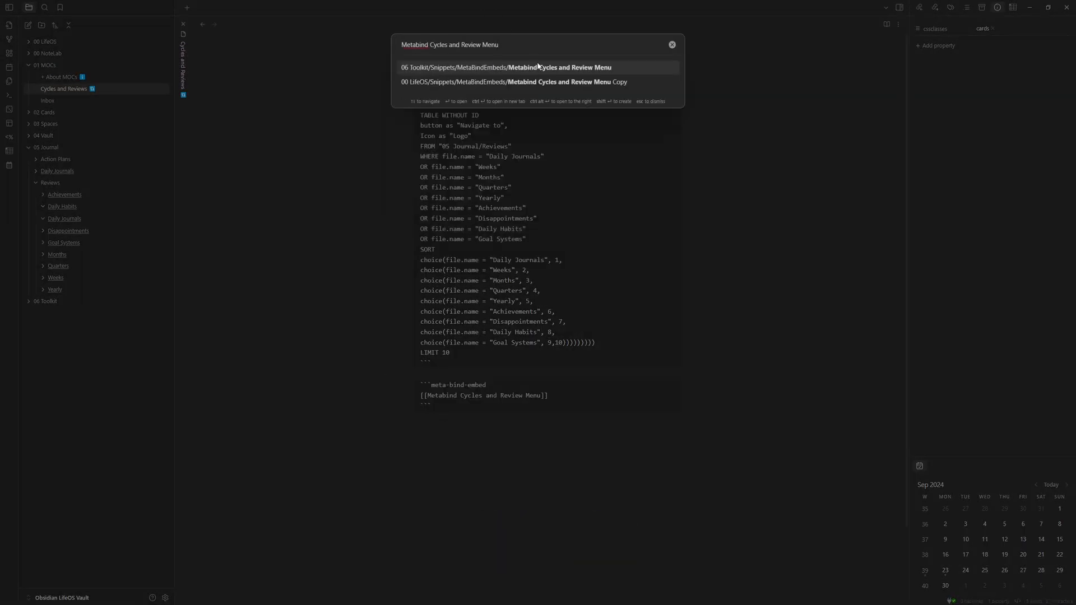
pyautogui.hotkey('ctrl', 'alt', 'Return')
# Show the Metabind Cycles and Review Menu note in source mode and Cycles and Reviews in reading view
pyautogui.click(898, 25)
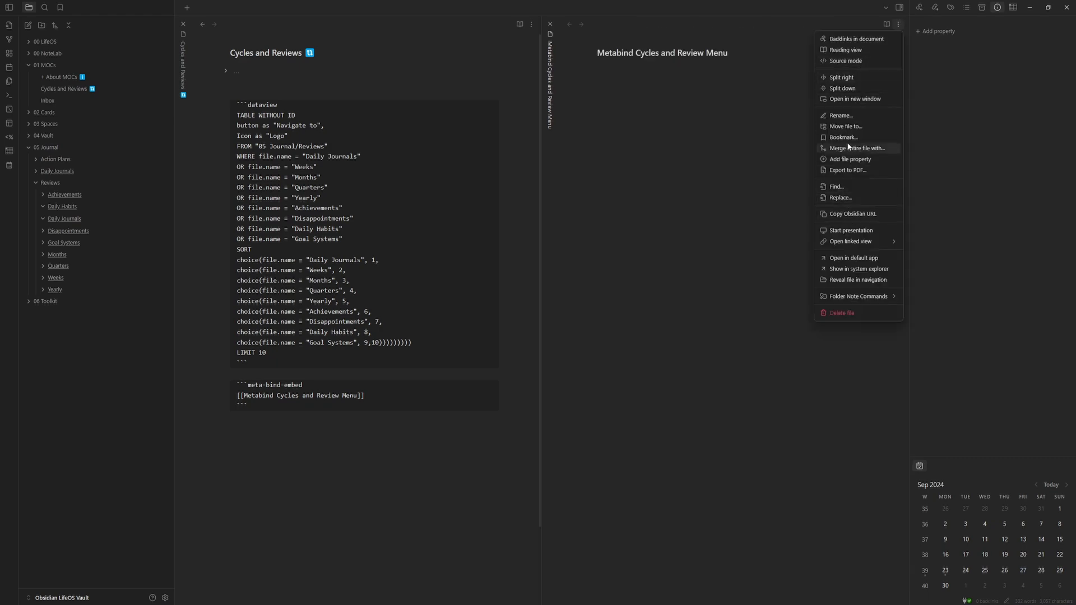
pyautogui.click(846, 62)
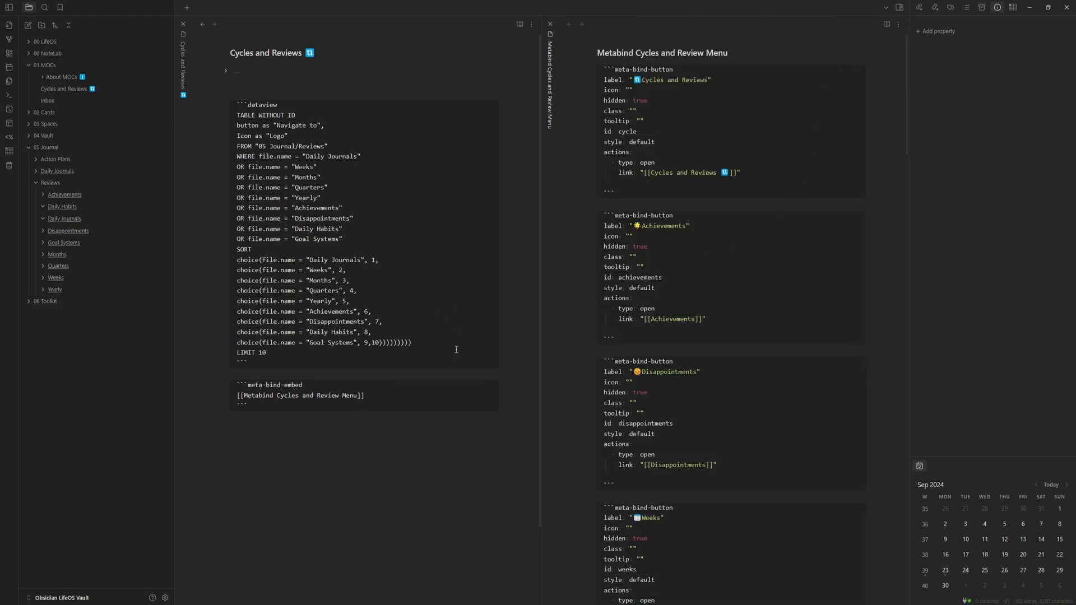
pyautogui.click(519, 24)
# Search the Metabind menu note for "daily" and check the button property of the Daily Journals note under Reviews
pyautogui.click(860, 296)
pyautogui.hotkey('ctrl', 'f')
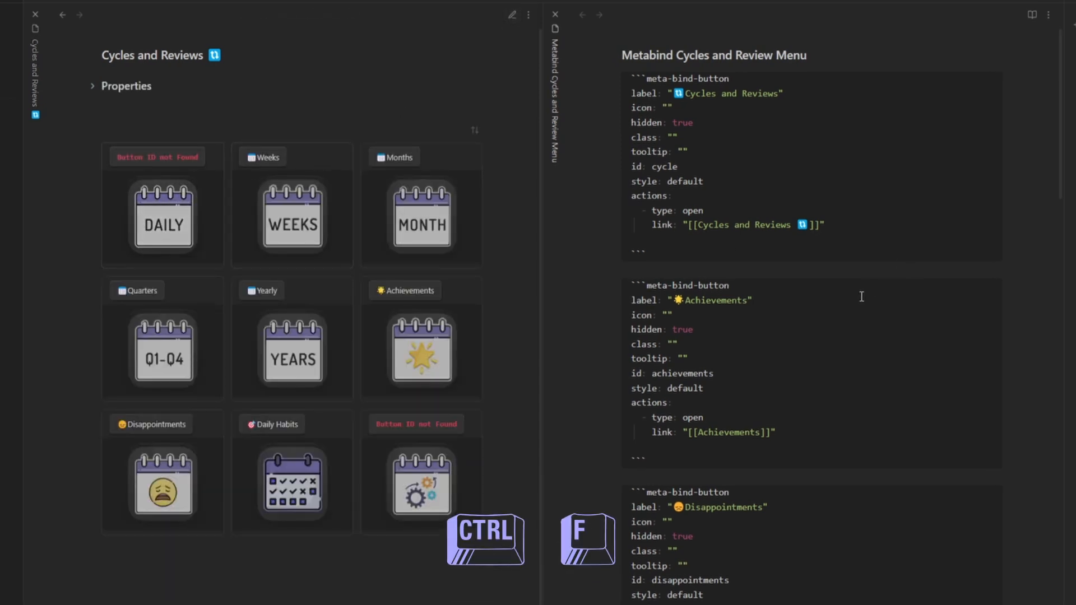
pyautogui.write('dailyh')
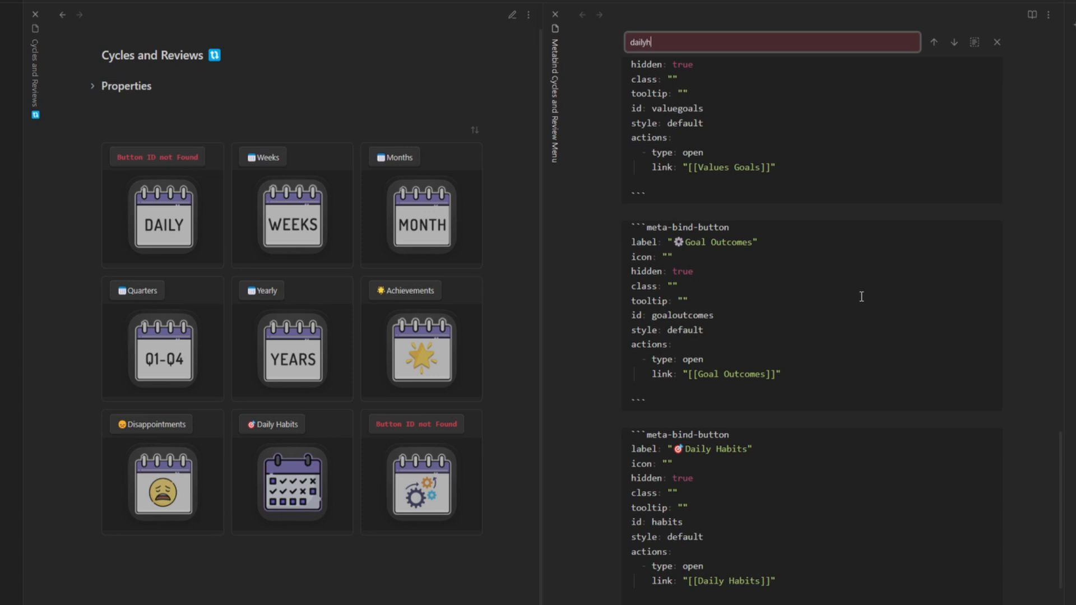
pyautogui.press('BackSpace')
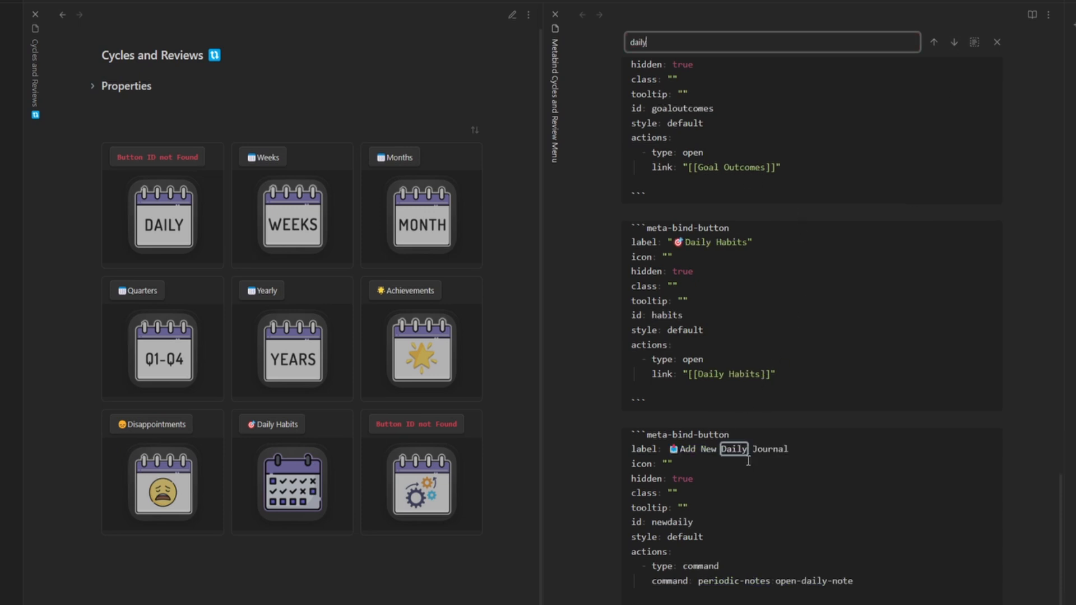
pyautogui.press('Return')
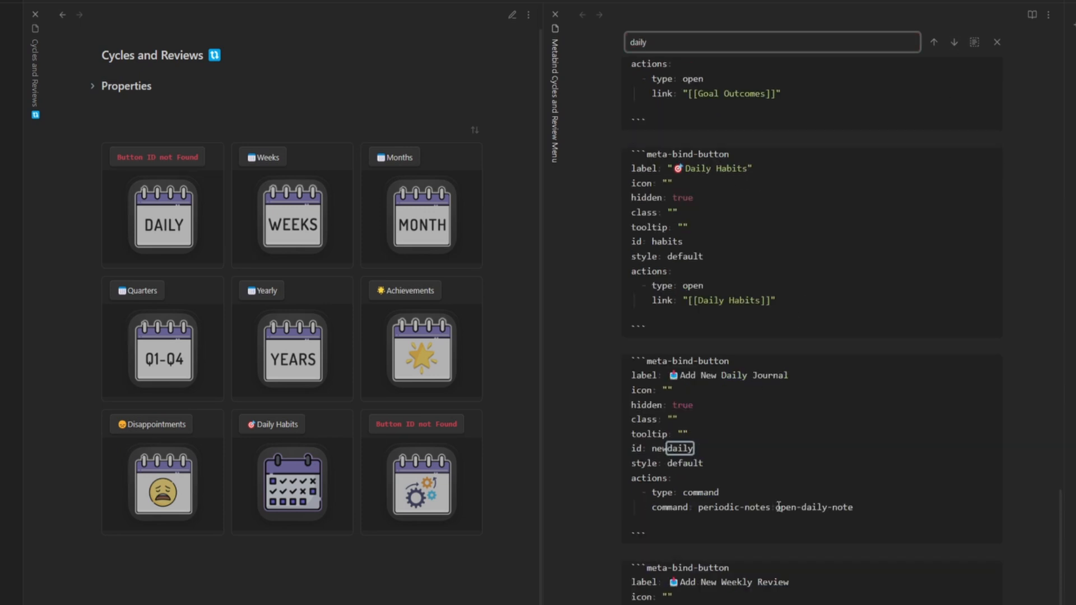
pyautogui.click(957, 43)
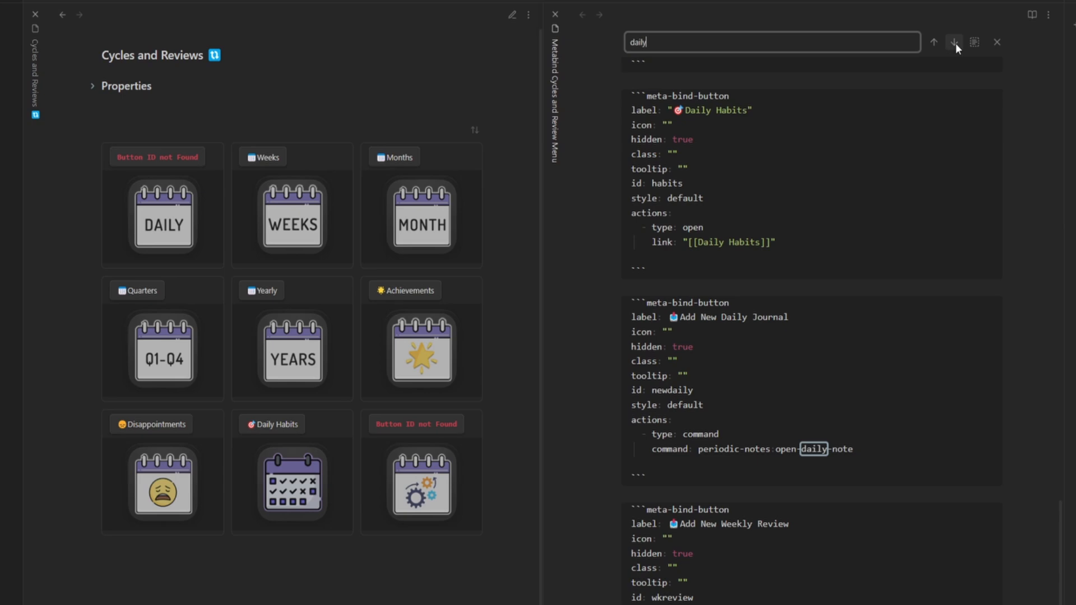
pyautogui.click(956, 42)
pyautogui.click(956, 43)
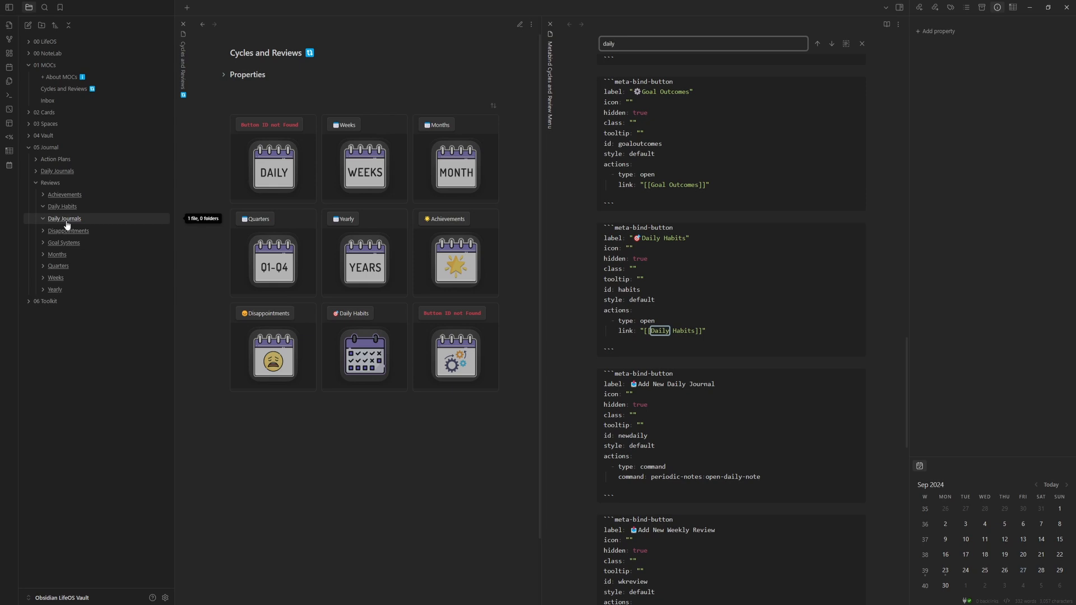
pyautogui.click(66, 220)
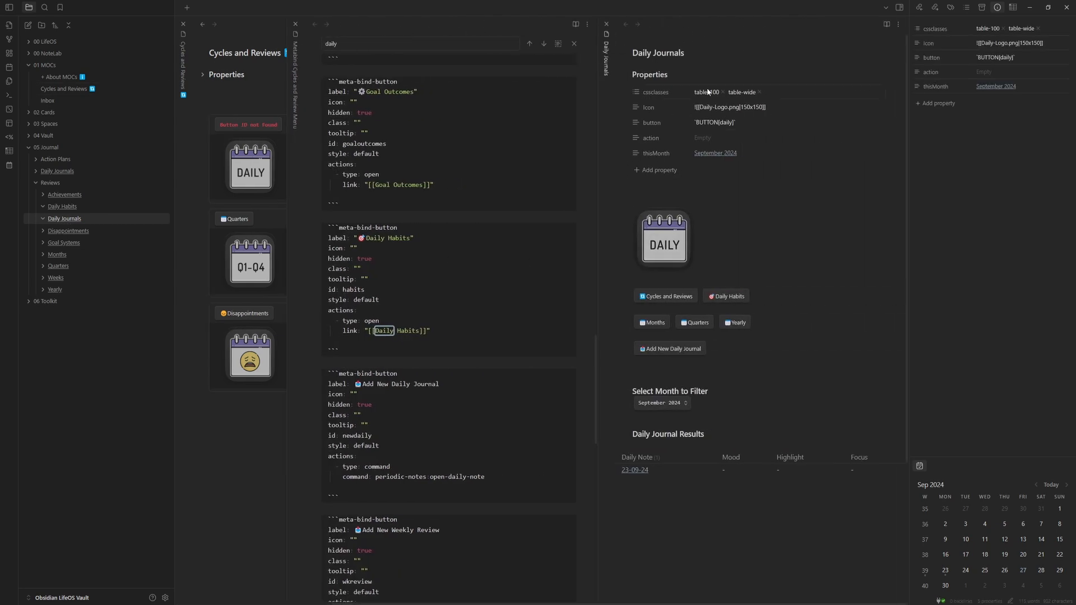
pyautogui.click(607, 24)
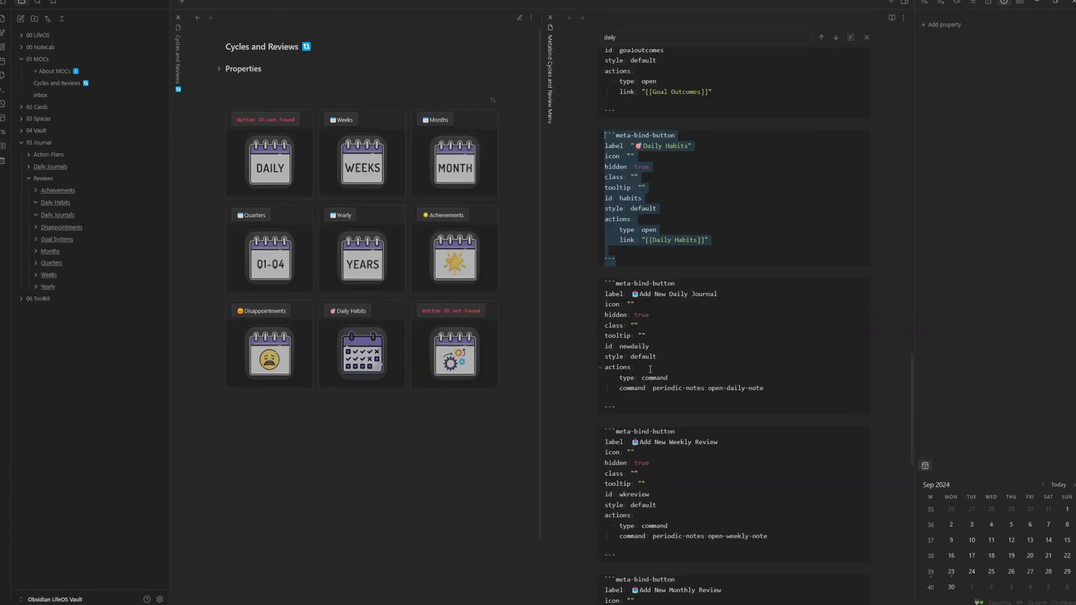
# Duplicate the Daily Habits meta-bind-button block at the end of the Metabind menu note, below the Add New Yearly Review block
pyautogui.scroll(-10, 650, 369)
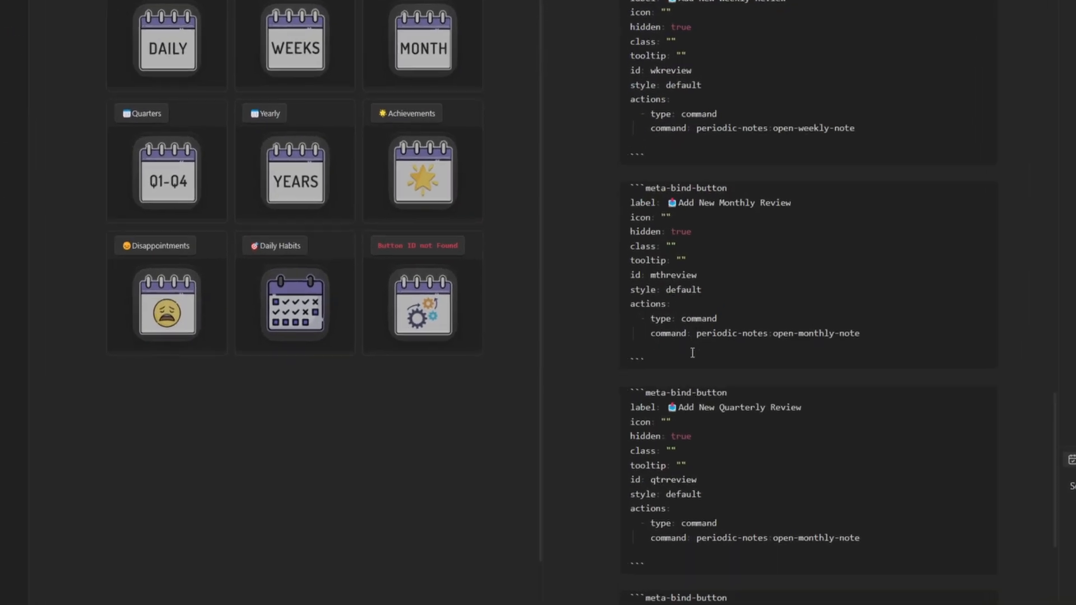
pyautogui.click(709, 414)
pyautogui.write('```meta-bind-button label: "🎯Daily Habits" icon: "" hidden: true class: "" tooltip: "" id: habits style: default actions:   - type: open     link: "[[Daily Habits]]"  ```')
# Remove the emoji from the copied button's label and change the label to "Daily Journal"
pyautogui.click(691, 318)
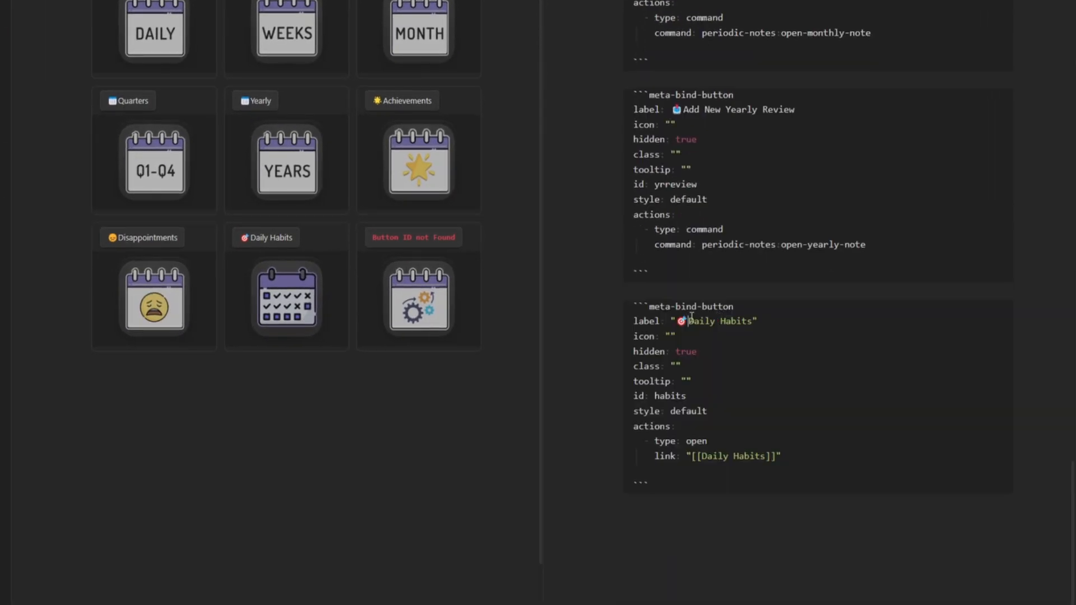
pyautogui.press('BackSpace')
pyautogui.doubleClick(725, 319)
pyautogui.write('Journal')
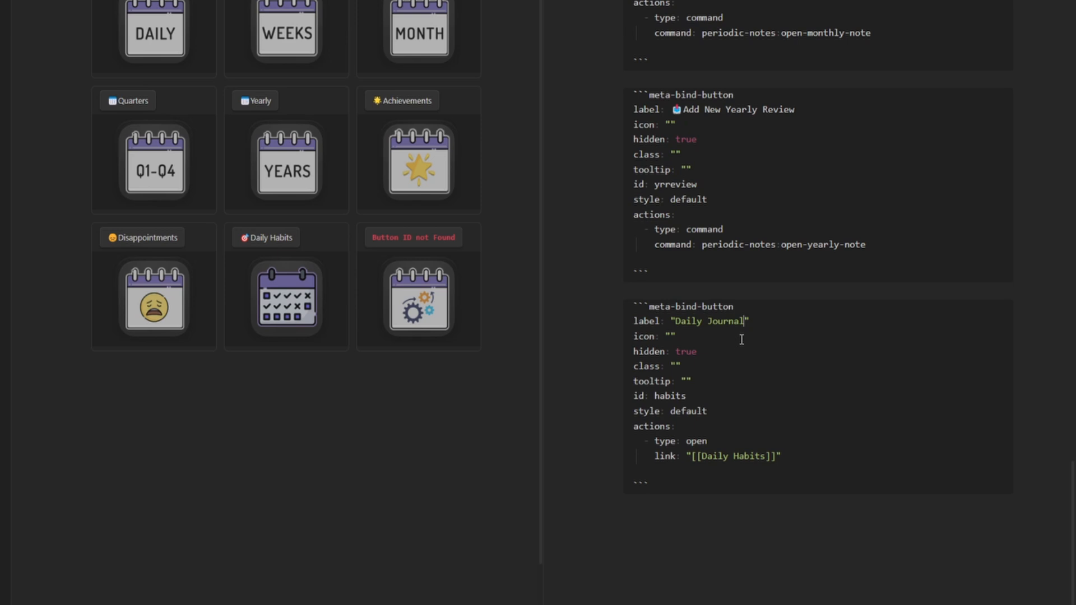
# Link the copied button to the Daily Journals note in 05 Journal/Reviews/Daily Journals
pyautogui.moveTo(765, 458); pyautogui.dragTo(704, 458)
pyautogui.write('Daily')
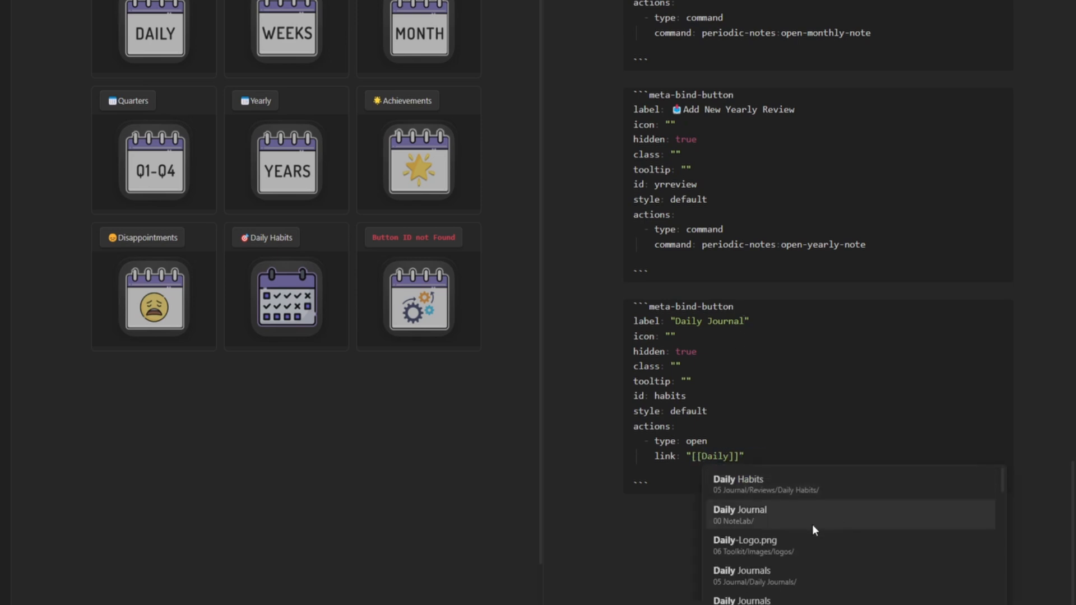
pyautogui.scroll(-2, 813, 527)
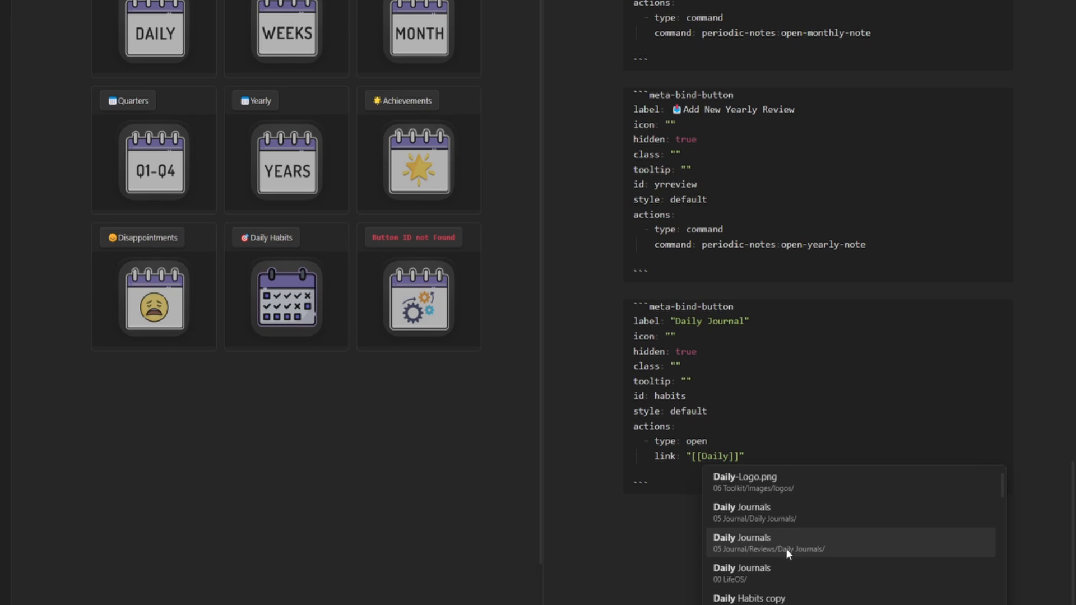
pyautogui.click(752, 550)
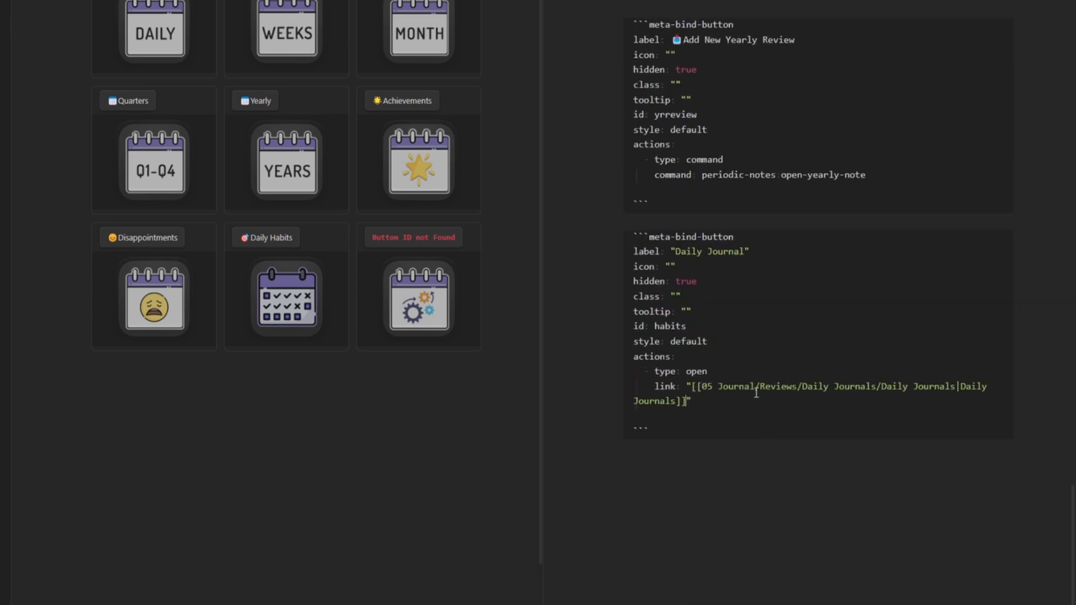
pyautogui.click(851, 327)
pyautogui.click(764, 442)
# Copy the ID "daily" from the Daily Journals note's button property and use it as the new button block's id
pyautogui.doubleClick(669, 327)
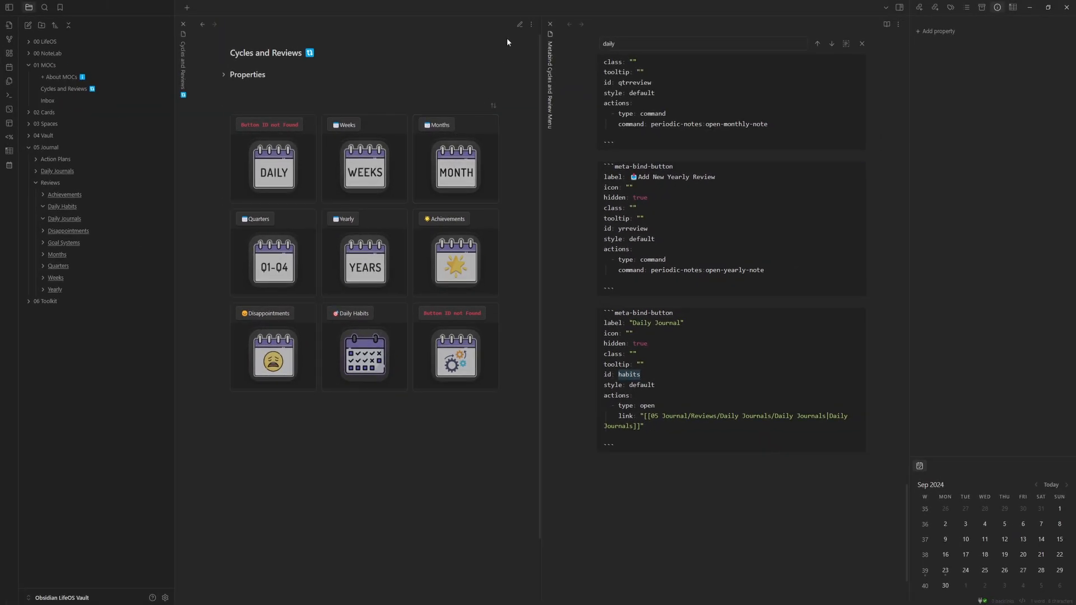
pyautogui.keyDown('ctrl'); pyautogui.click(67, 220); pyautogui.keyUp('ctrl')
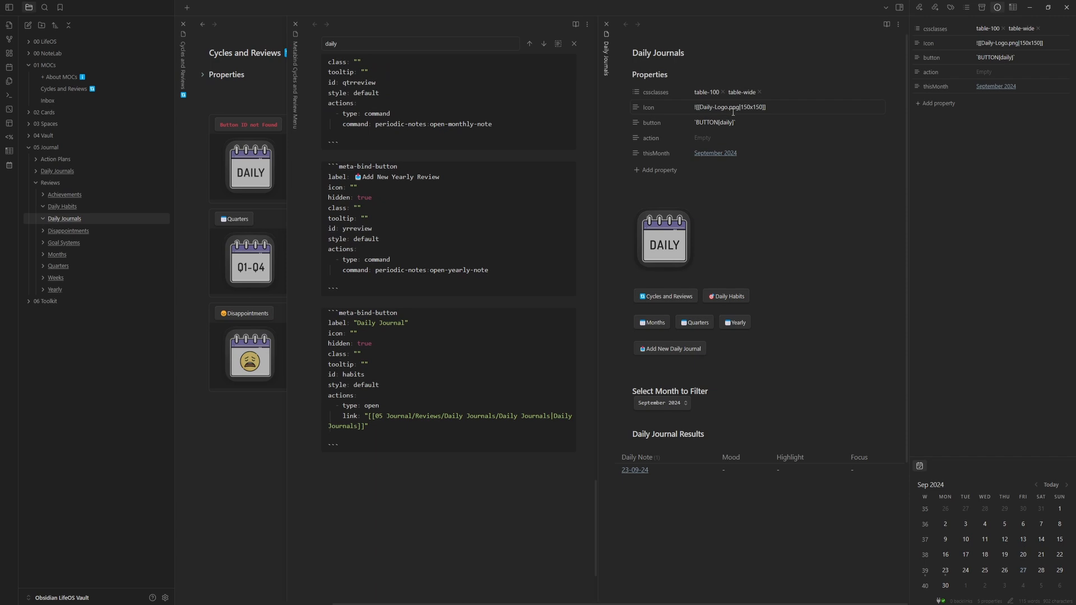
pyautogui.doubleClick(726, 123)
pyautogui.hotkey('ctrl', 'c')
pyautogui.click(575, 392)
pyautogui.hotkey('ctrl', 'v')
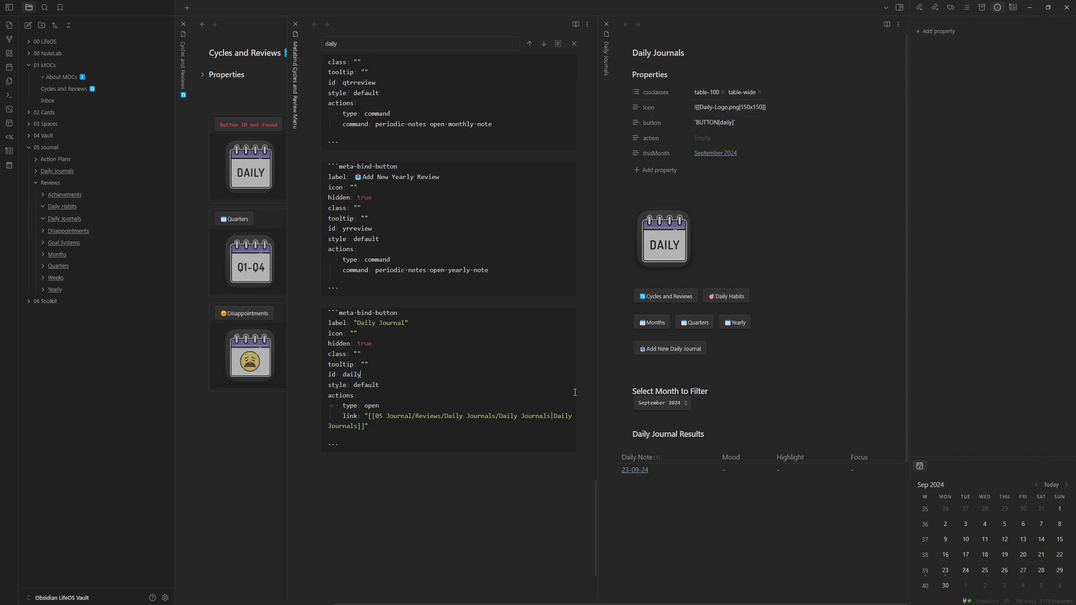
# Close the Daily Journals note, test the dashboard's Daily Journal button and return to Cycles and Reviews
pyautogui.click(607, 24)
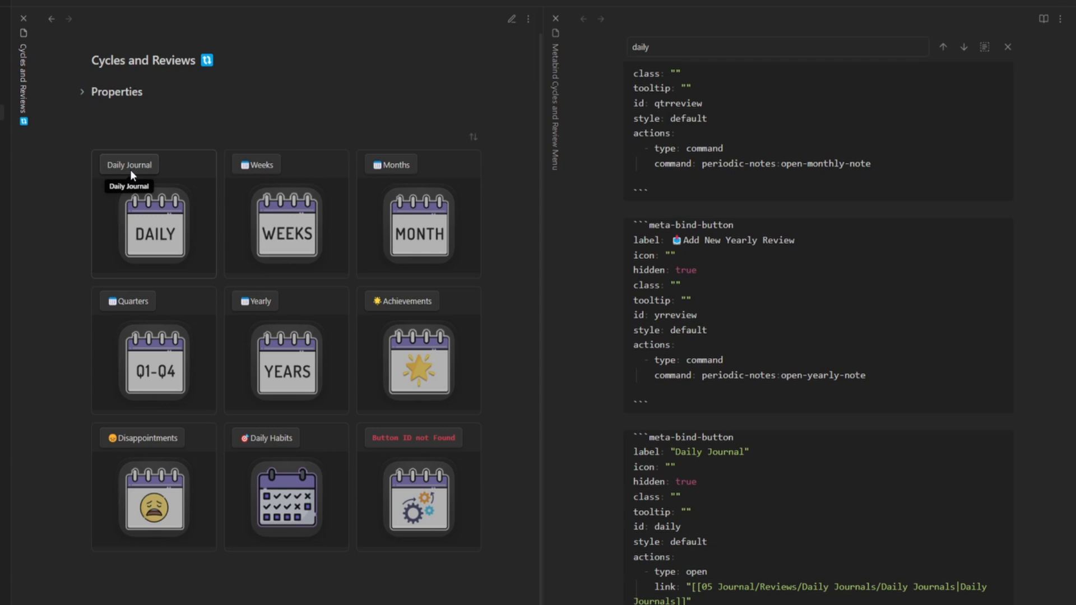
pyautogui.click(130, 168)
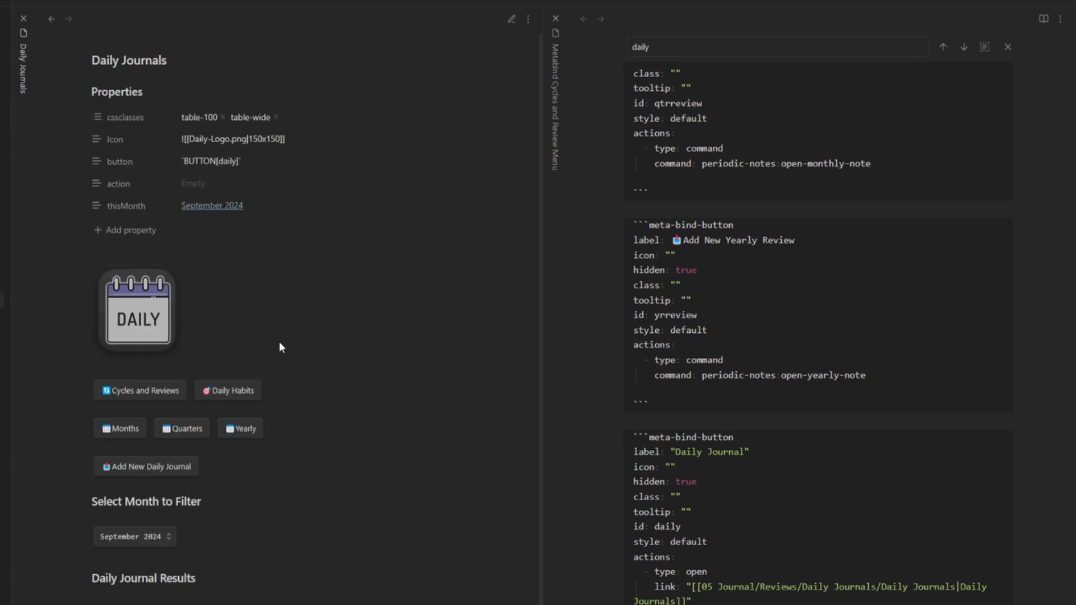
pyautogui.hotkey('ctrl', 'alt', 'Left')
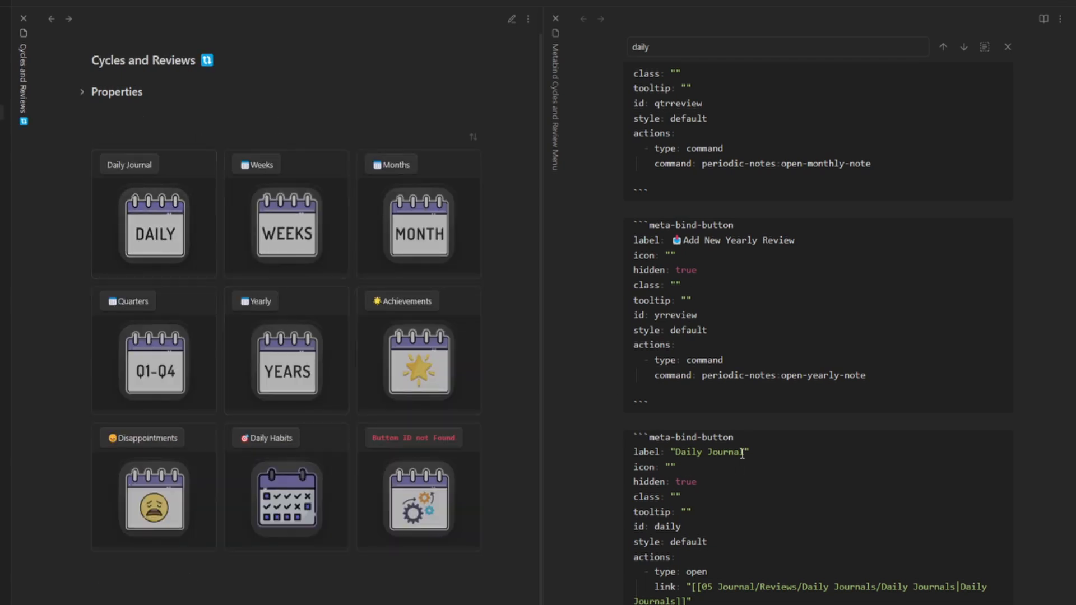
# Change the new button's label to "Daily Journals" with a calendar emoji in front and reload the Cycles and Reviews dashboard
pyautogui.scroll(5, 759, 507)
pyautogui.scroll(-8, 695, 448)
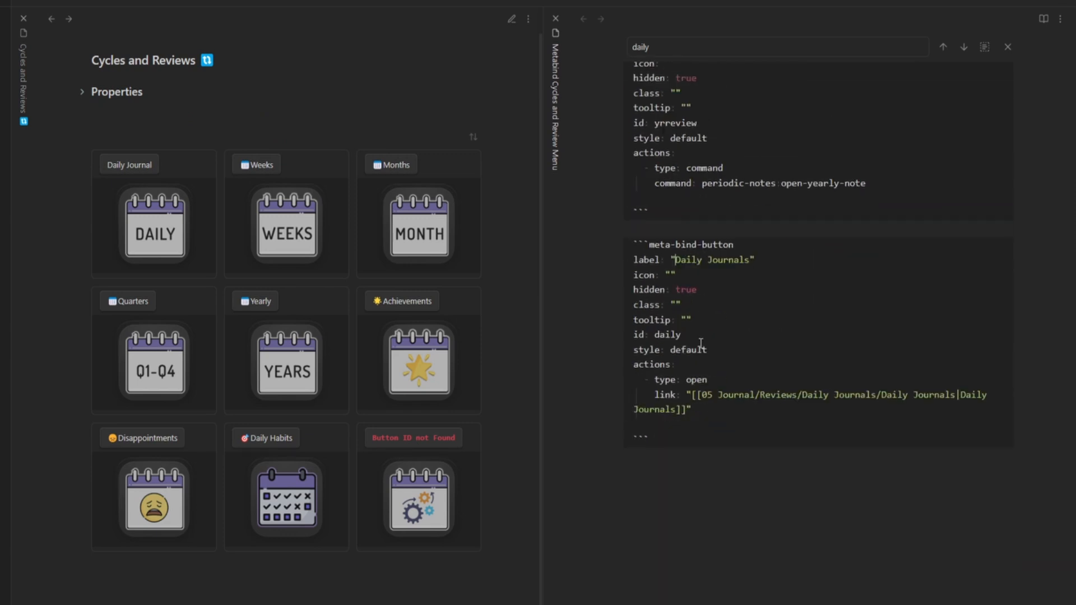
pyautogui.press('super+period')
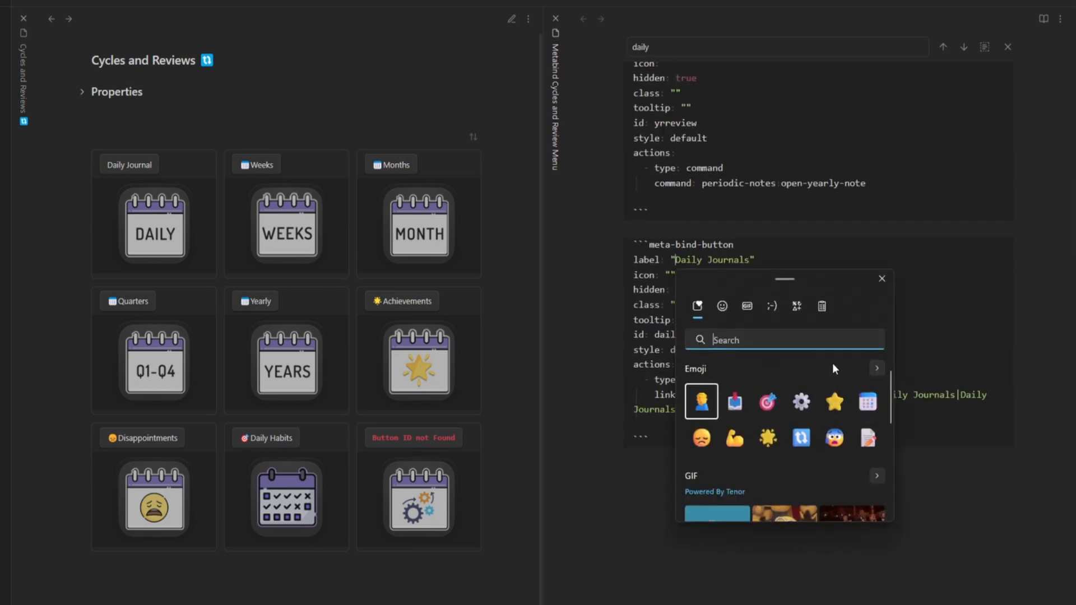
pyautogui.click(868, 399)
pyautogui.press('Escape')
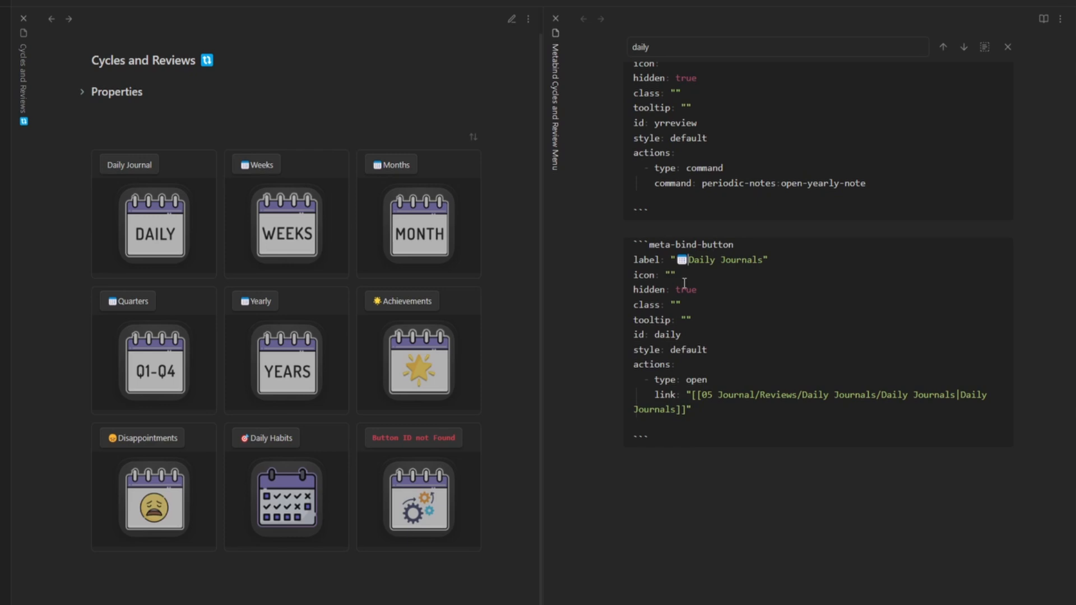
pyautogui.click(51, 19)
pyautogui.click(67, 19)
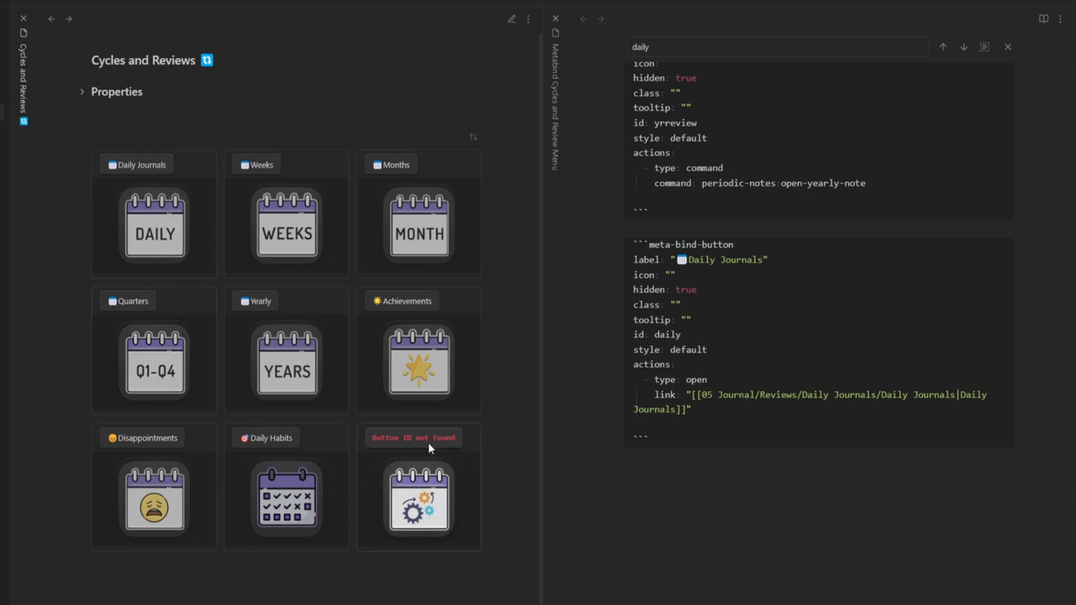
# Copy the ID "goalsystems" from the Goal Systems note's button property and paste it below the last block of the menu note
pyautogui.keyDown('ctrl'); pyautogui.click(1, 335); pyautogui.keyUp('ctrl')
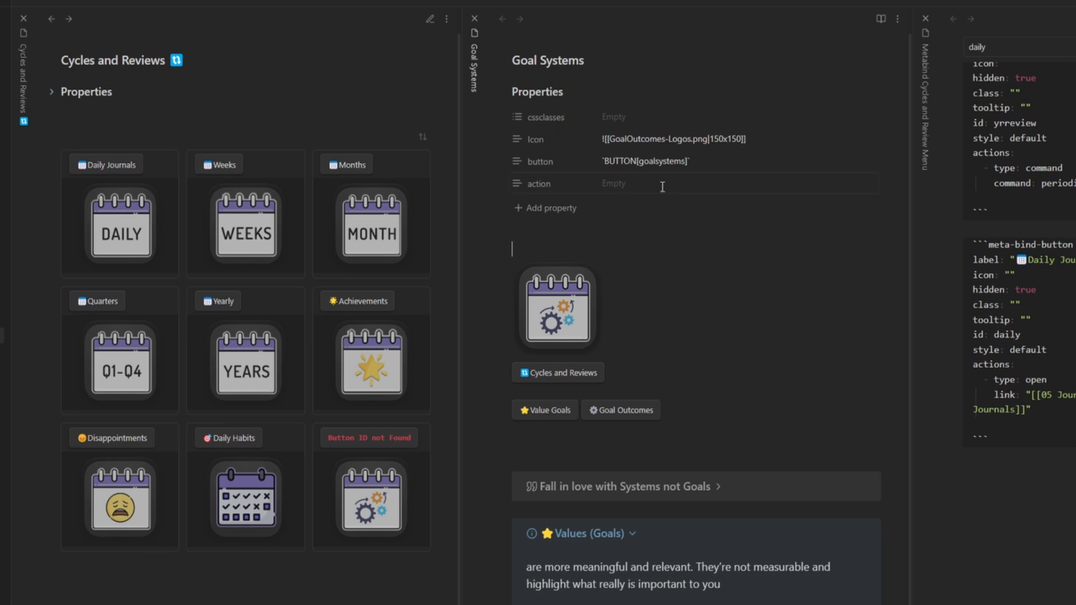
pyautogui.doubleClick(659, 163)
pyautogui.hotkey('ctrl', 'c')
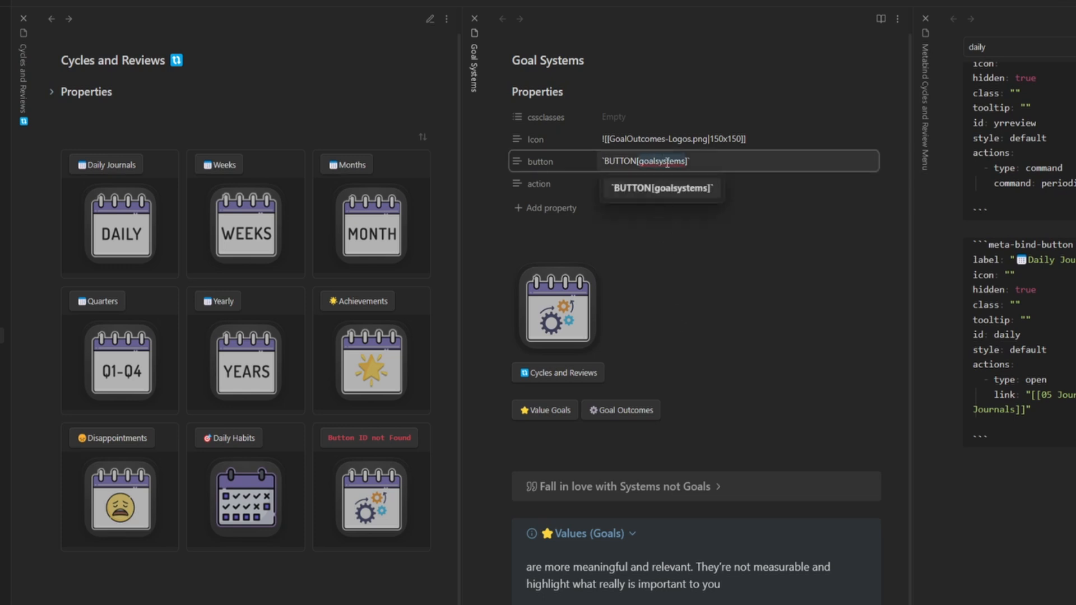
pyautogui.click(1016, 495)
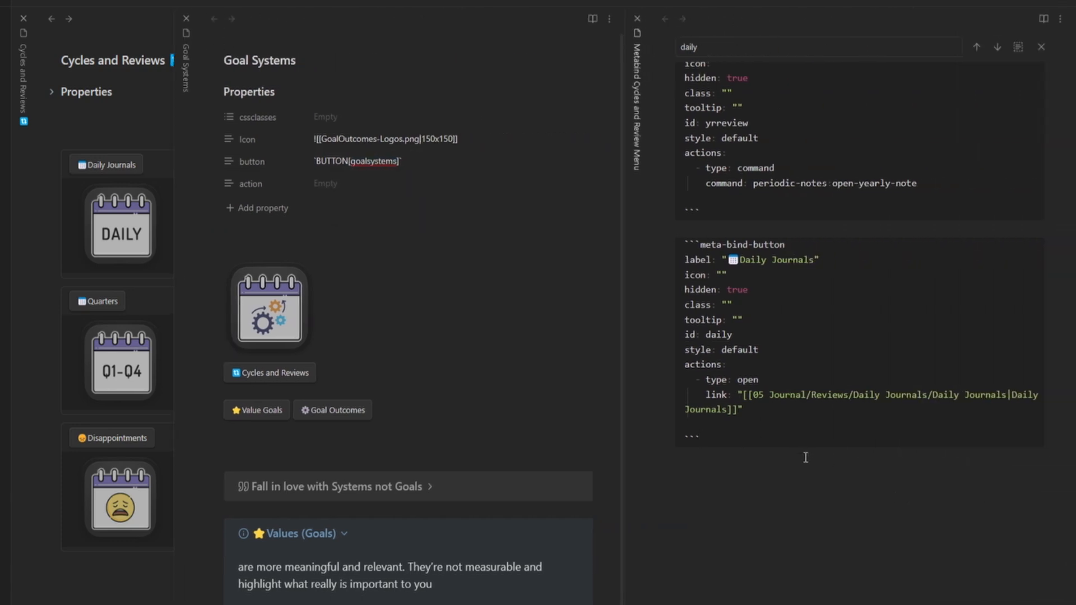
pyautogui.hotkey('ctrl', 'v')
# Duplicate the Daily Journals meta-bind-button block directly below the original in the Metabind menu note
pyautogui.moveTo(726, 440); pyautogui.dragTo(685, 244)
pyautogui.hotkey('ctrl', 'c')
pyautogui.click(707, 473)
pyautogui.hotkey('ctrl', 'v')
# Change the duplicated block's label to "Goal Systems" with a gear emoji in front
pyautogui.moveTo(734, 358); pyautogui.dragTo(674, 358)
pyautogui.write('Goal Systems')
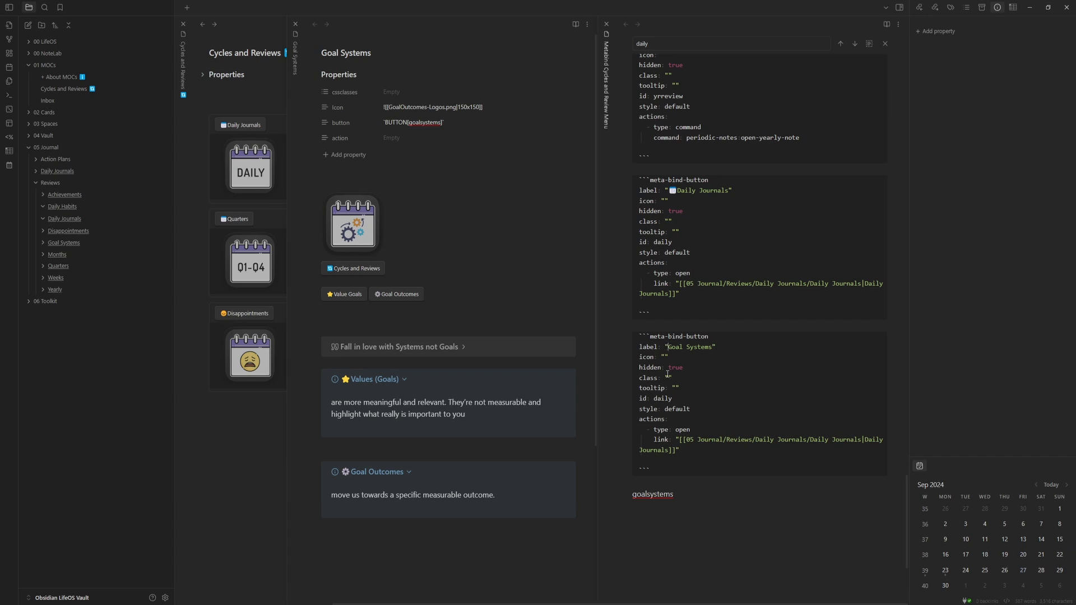
pyautogui.press('super+period')
pyautogui.click(777, 444)
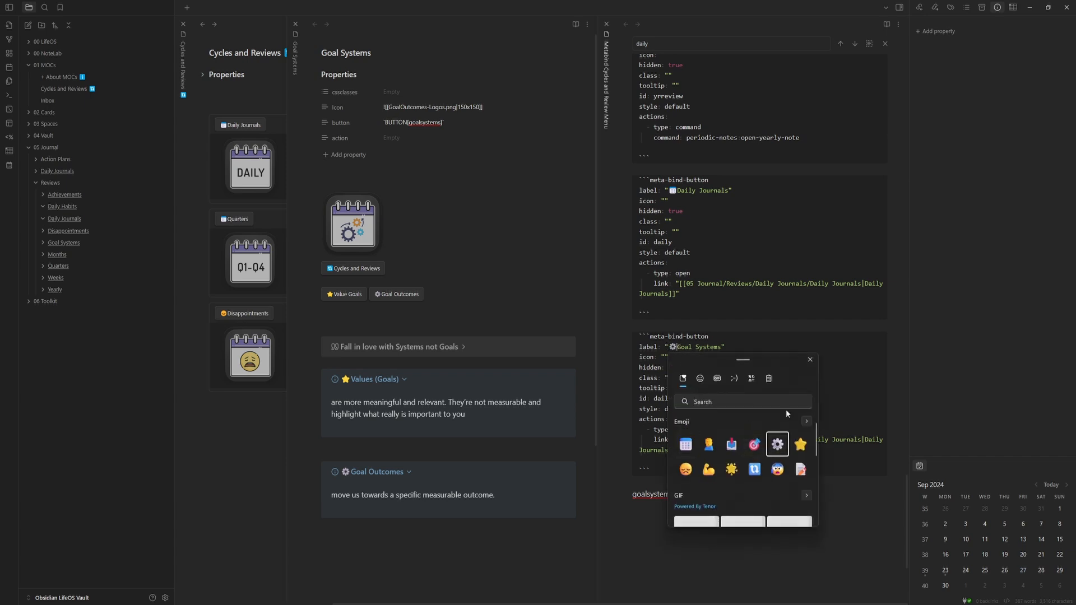
pyautogui.click(810, 360)
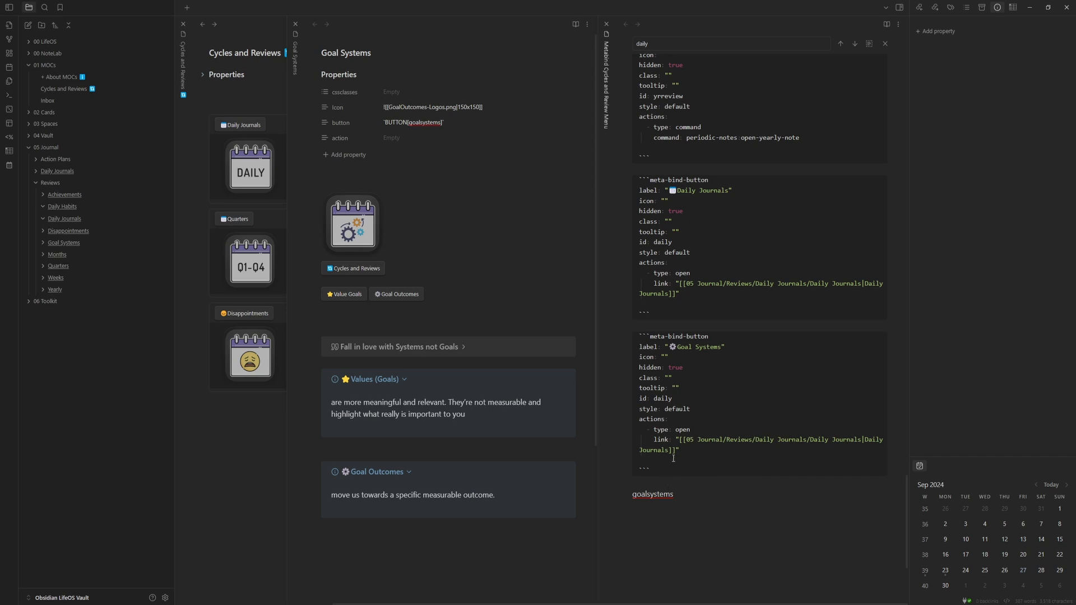
# Replace the duplicated button's link target with the Goal Systems note from 05 Journal/Reviews
pyautogui.moveTo(678, 450); pyautogui.dragTo(681, 440)
pyautogui.press('BackSpace')
pyautogui.write('[[go')
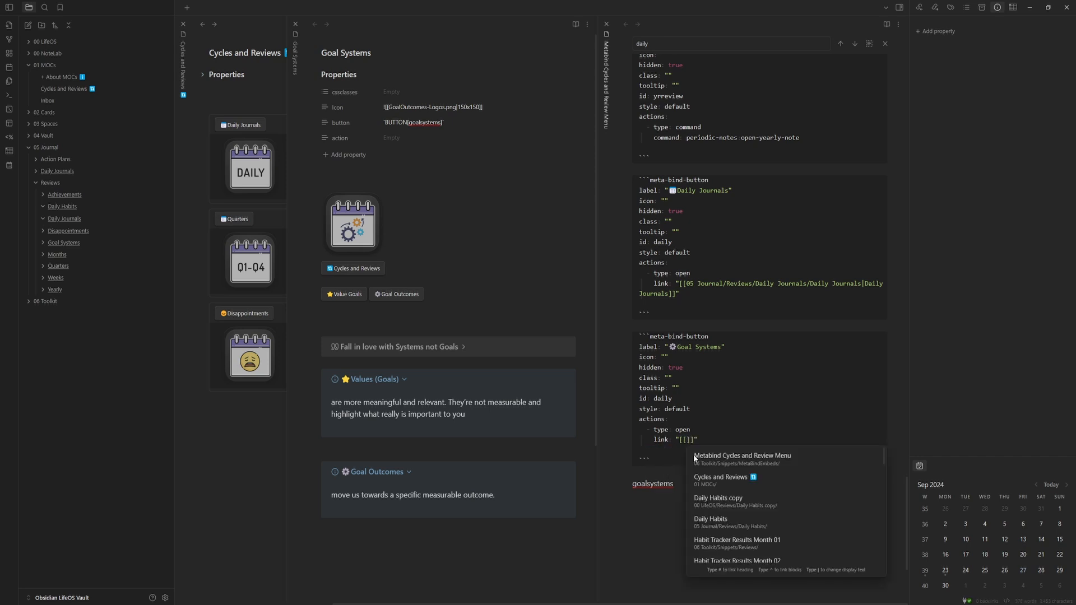
pyautogui.write('al')
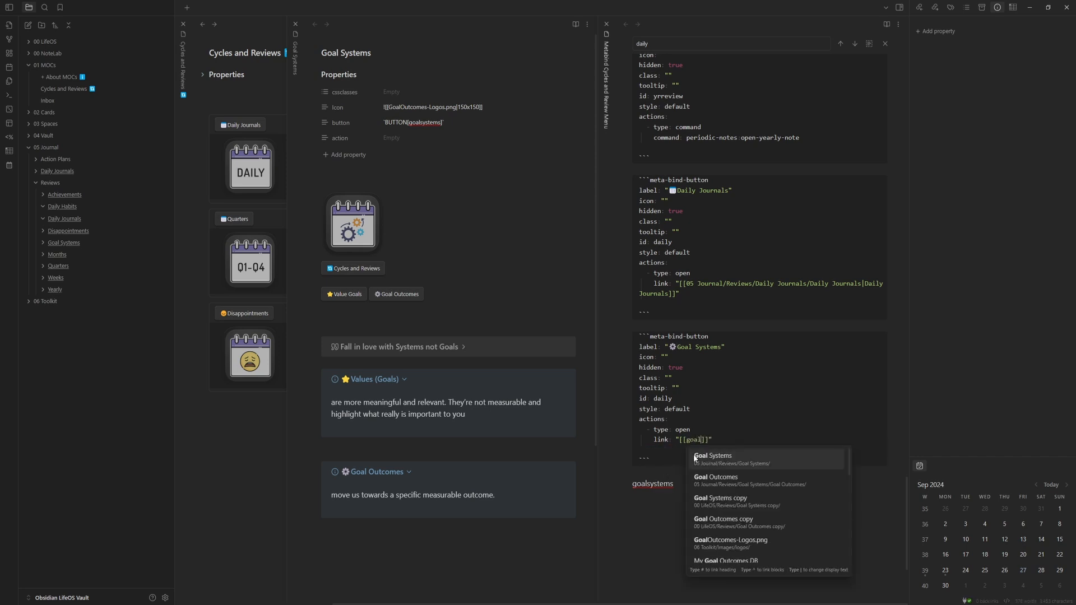
pyautogui.click(761, 464)
# Cut the loose "goalsystems" text below the block and paste it as the Goal Systems button's id
pyautogui.doubleClick(660, 486)
pyautogui.hotkey('ctrl', 'x')
pyautogui.doubleClick(666, 400)
pyautogui.hotkey('ctrl', 'v')
pyautogui.click(697, 492)
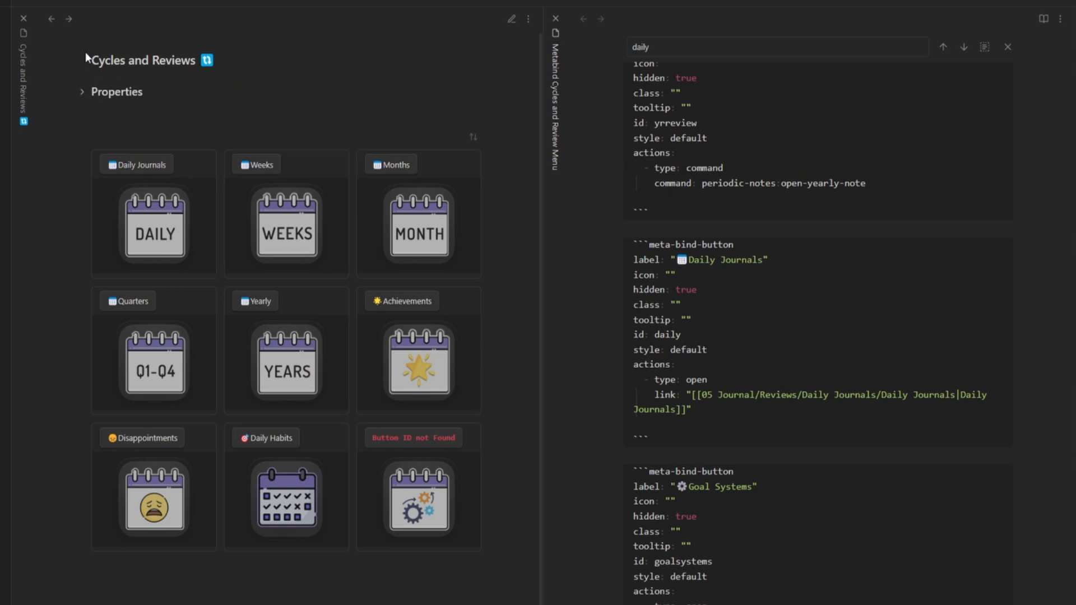
# Reload the Cycles and Reviews dashboard and close the Metabind menu note
pyautogui.click(52, 18)
pyautogui.click(68, 18)
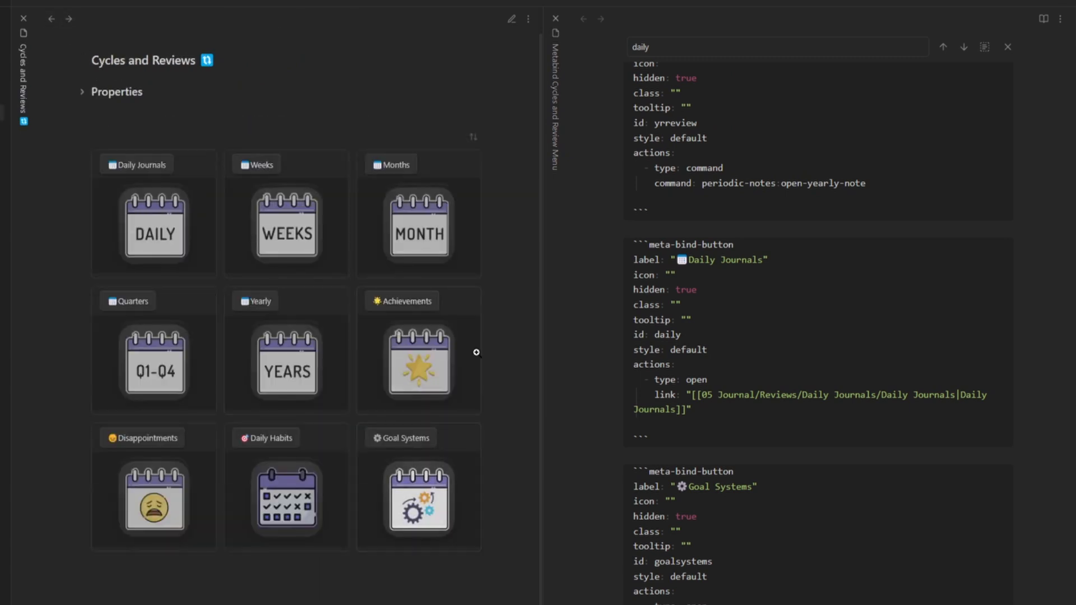
pyautogui.click(556, 17)
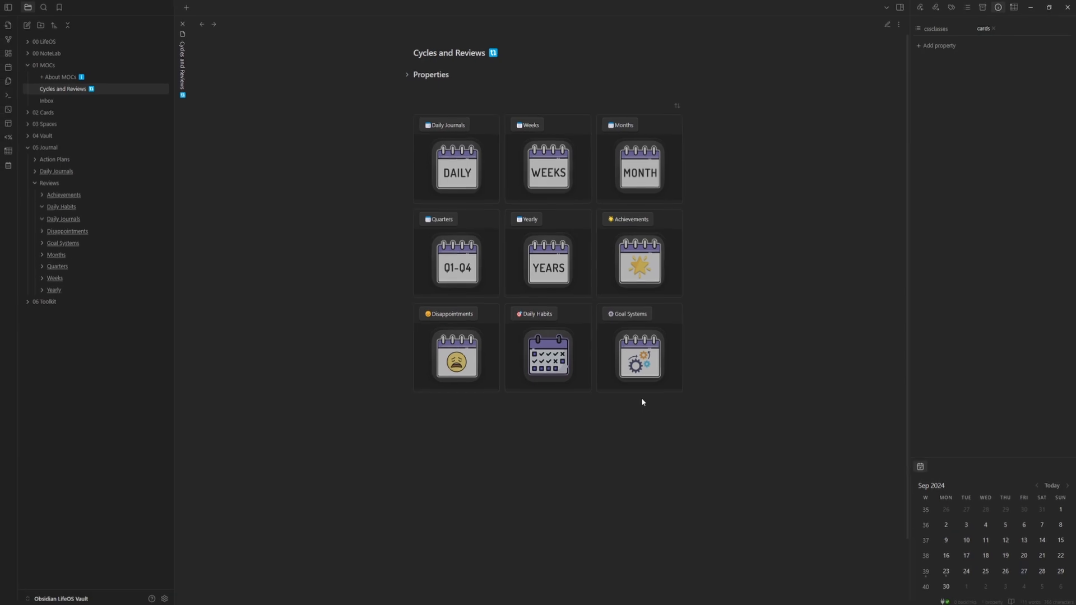
# Open the Achievements note beside the dashboard and look up its action property
pyautogui.keyDown('ctrl'); pyautogui.keyDown('alt'); pyautogui.click(77, 196); pyautogui.keyUp('alt'); pyautogui.keyUp('ctrl')
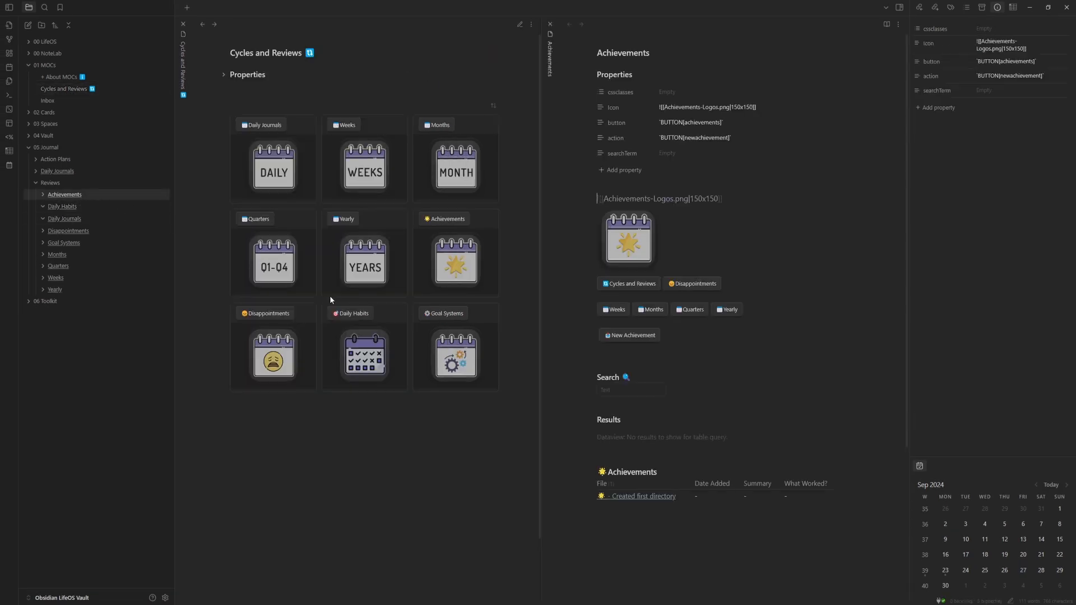
pyautogui.click(611, 137)
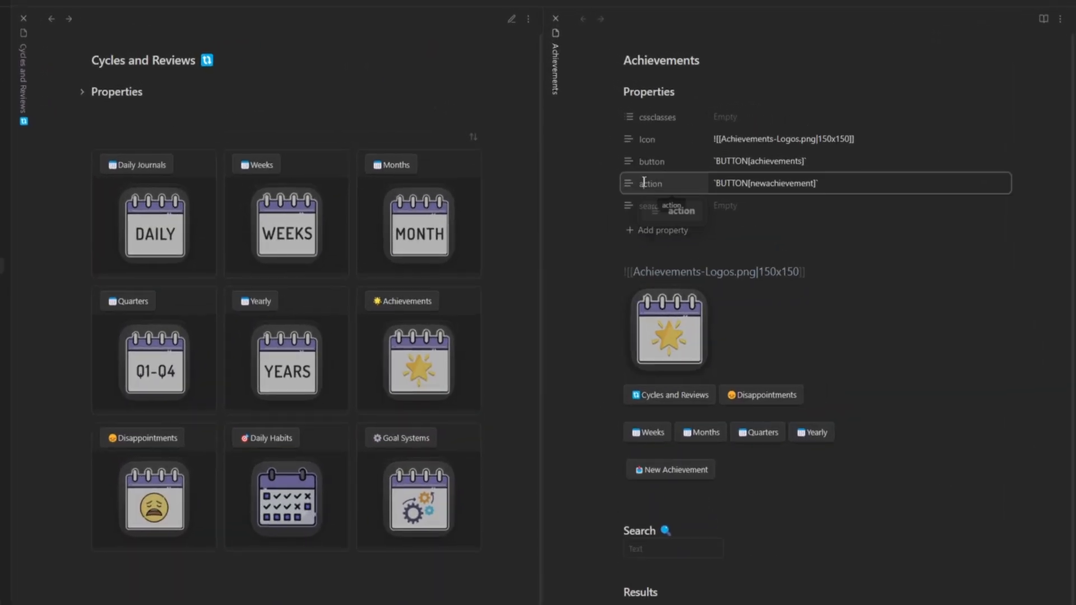
pyautogui.doubleClick(644, 183)
# Add the column action as "Action" below the Navigate to line of the dashboard's Dataview query and preview the cards
pyautogui.click(488, 83)
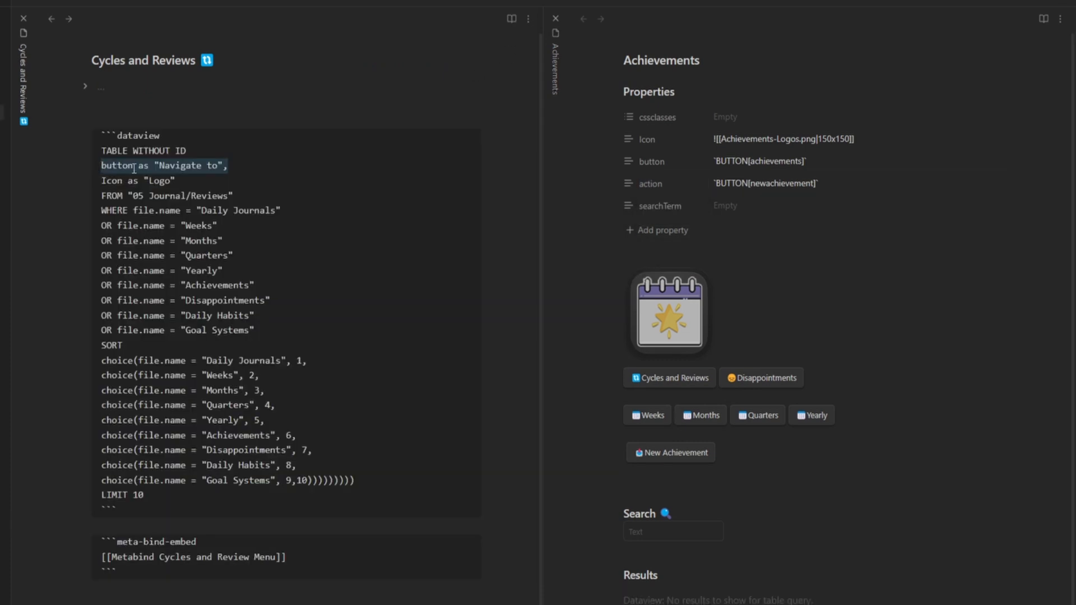
pyautogui.click(243, 170)
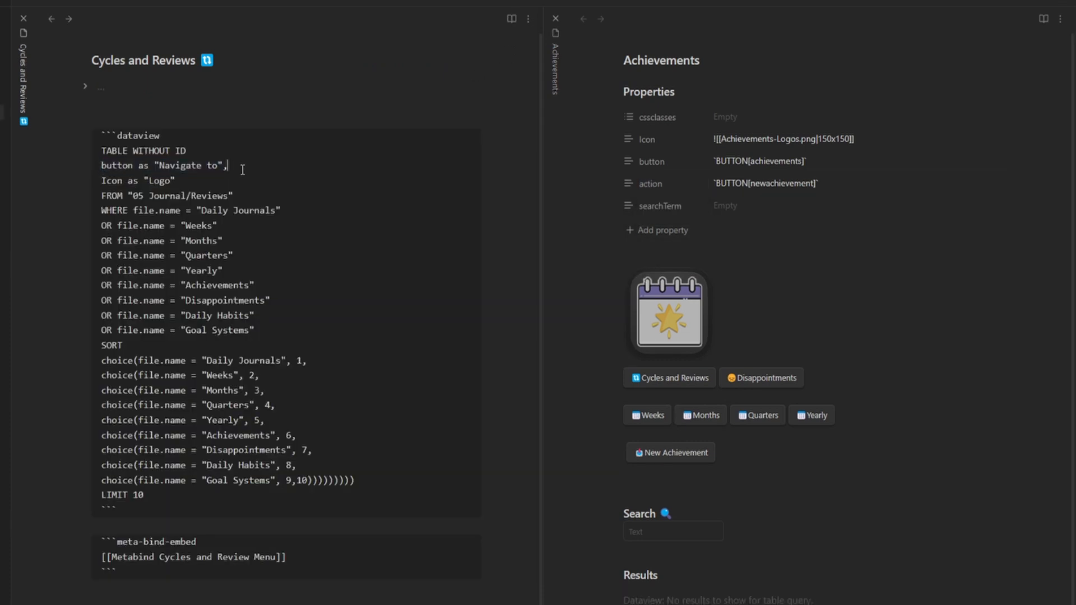
pyautogui.press('Return')
pyautogui.write('action as ""')
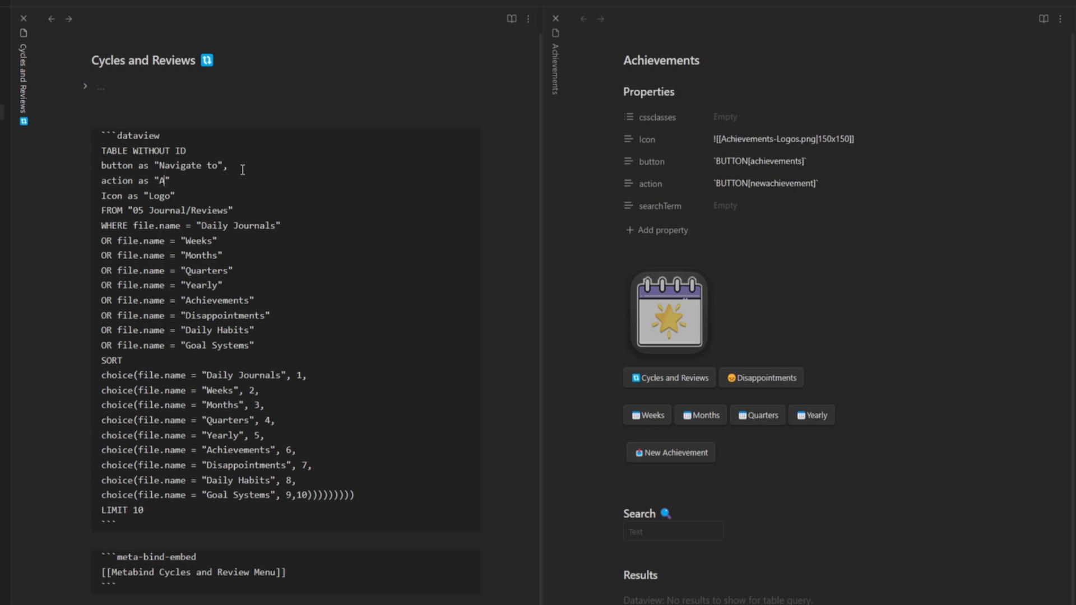
pyautogui.write('Action')
pyautogui.hotkey('ctrl', 'e')
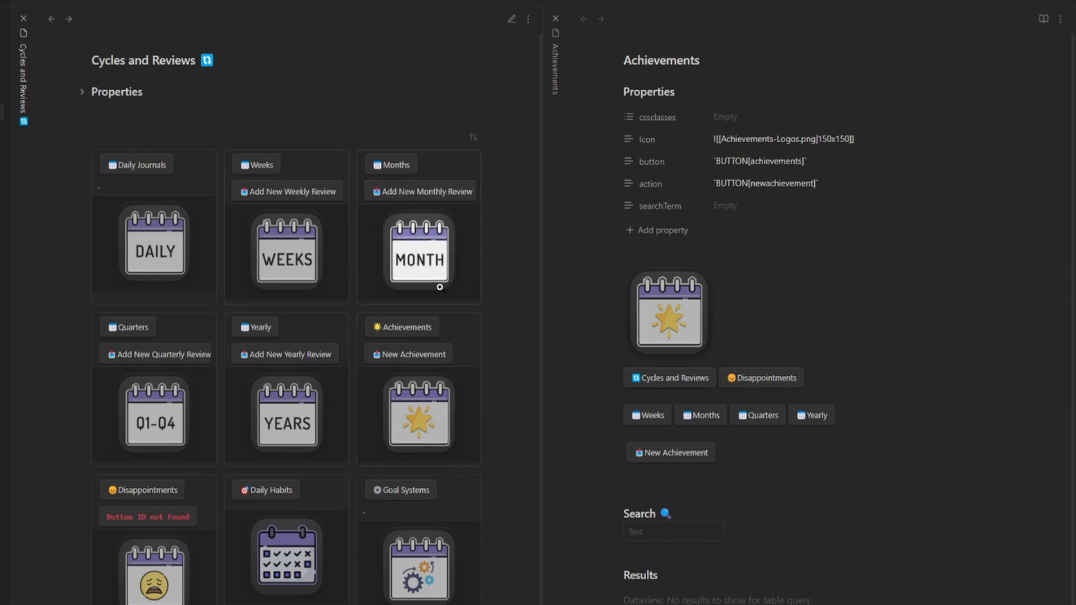
# Move the action column below the Icon column in the Dataview query, correct the commas and preview the cards
pyautogui.hotkey('ctrl', 'e')
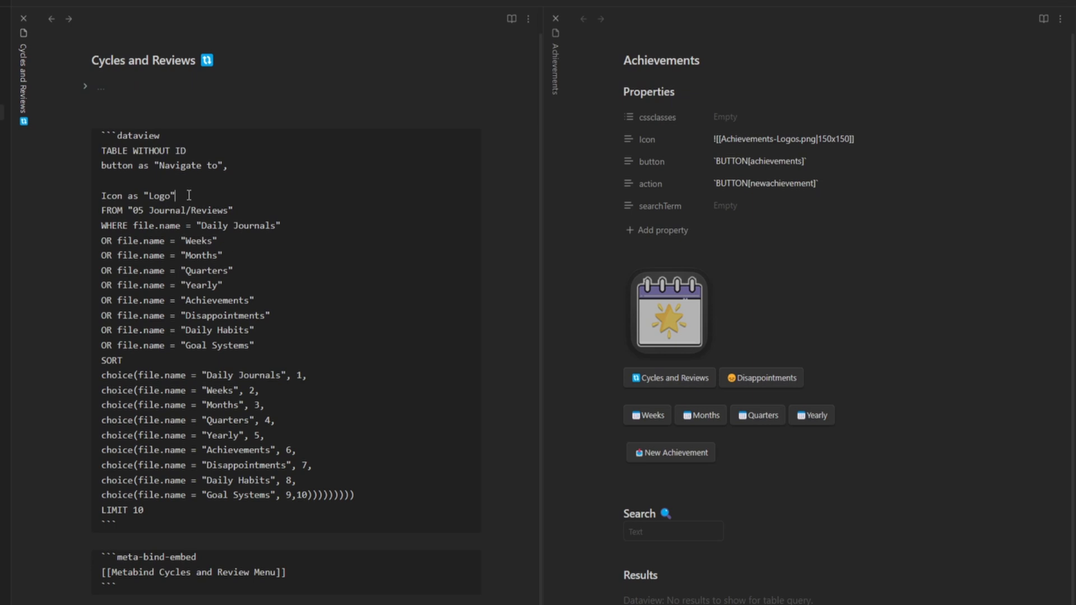
pyautogui.click(189, 195)
pyautogui.press('Return')
pyautogui.hotkey('ctrl', 'v')
pyautogui.press('BackSpace')
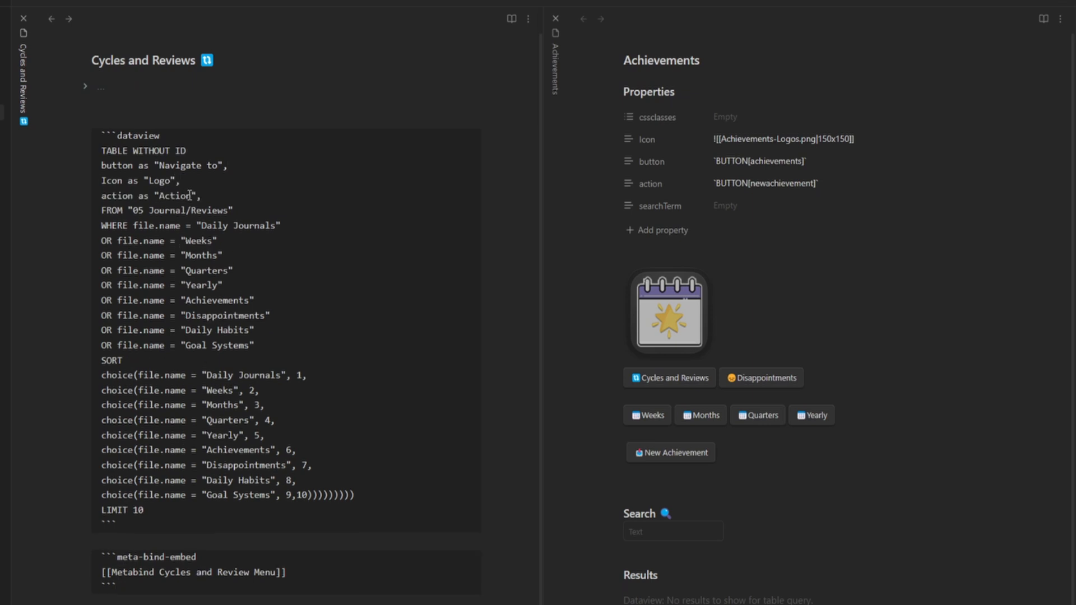
pyautogui.click(211, 194)
pyautogui.press('BackSpace')
pyautogui.click(511, 19)
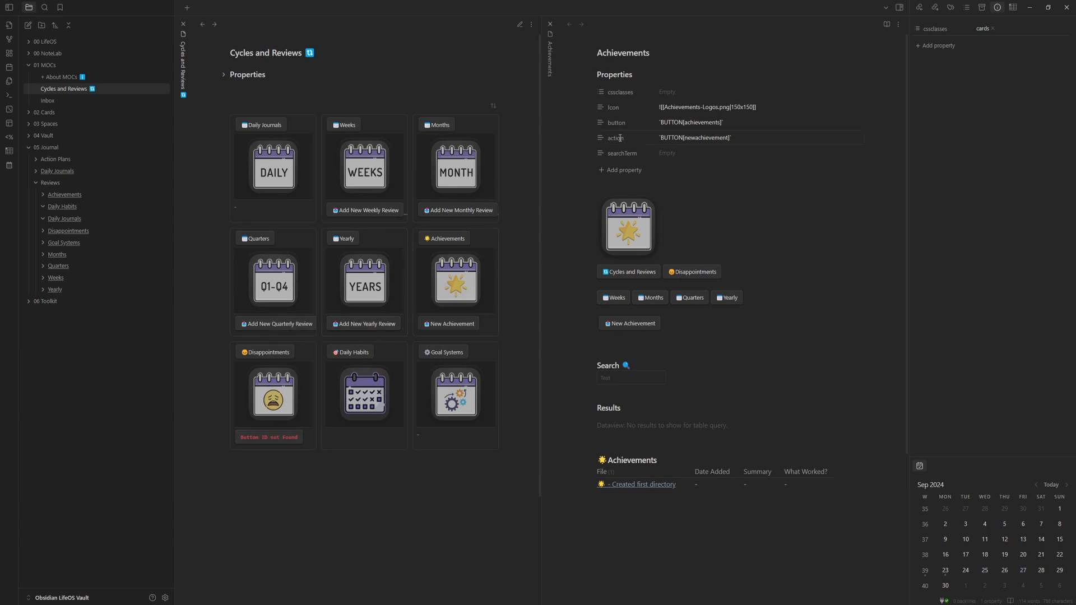
# Restore the Dataview query without the action column, return to the card view and close the Achievements note
pyautogui.click(652, 136)
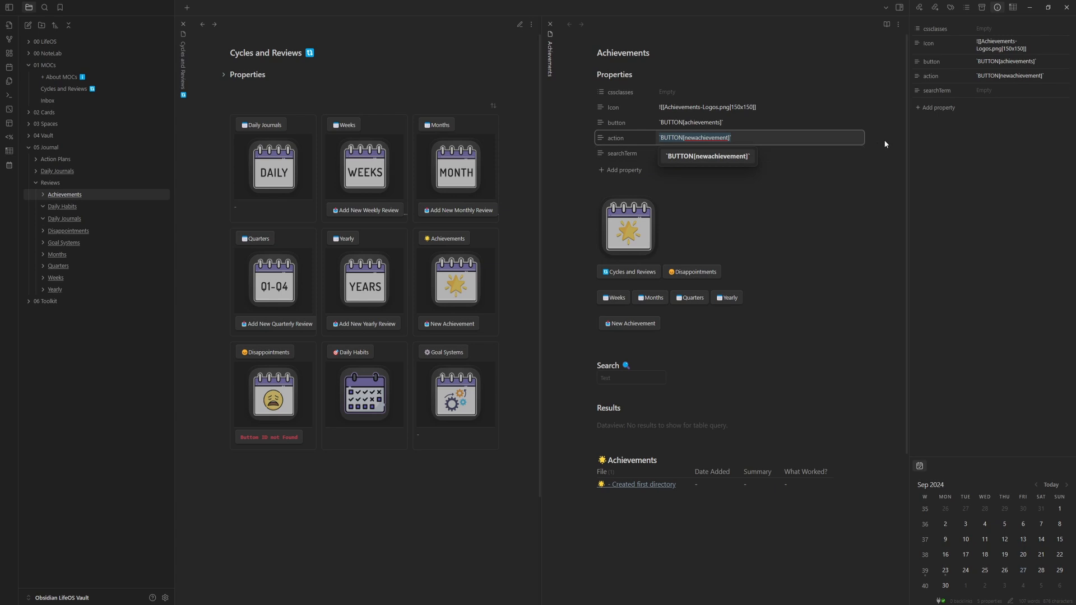
pyautogui.click(885, 141)
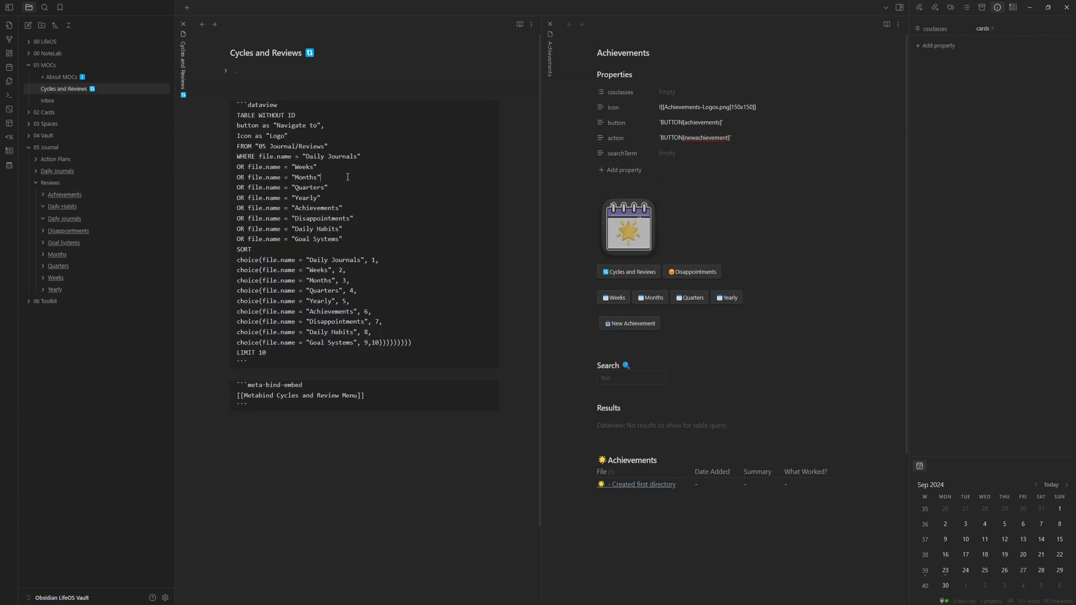
pyautogui.click(519, 24)
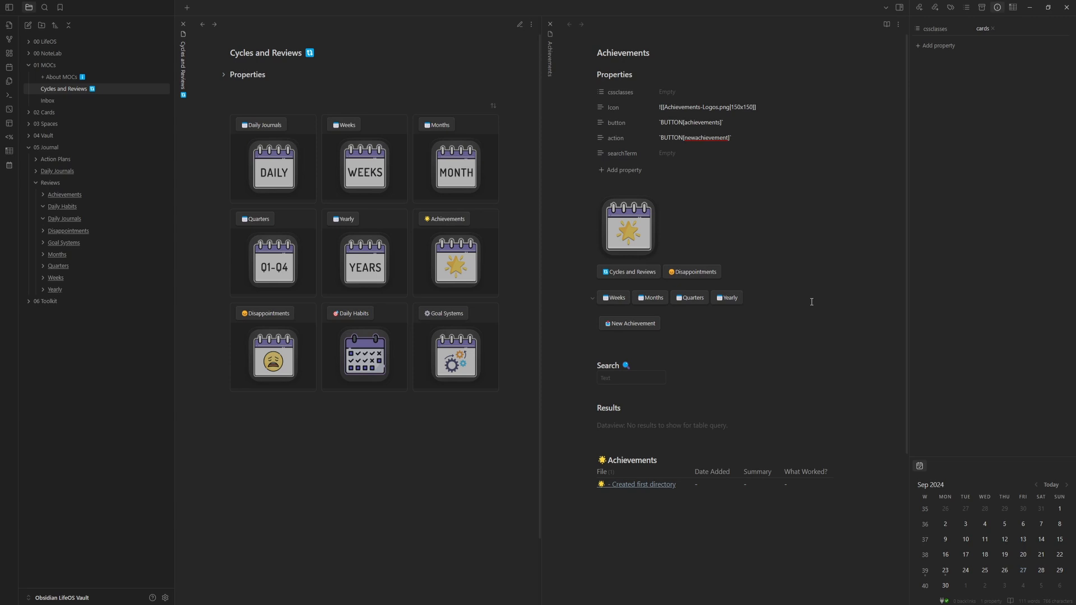
pyautogui.click(550, 24)
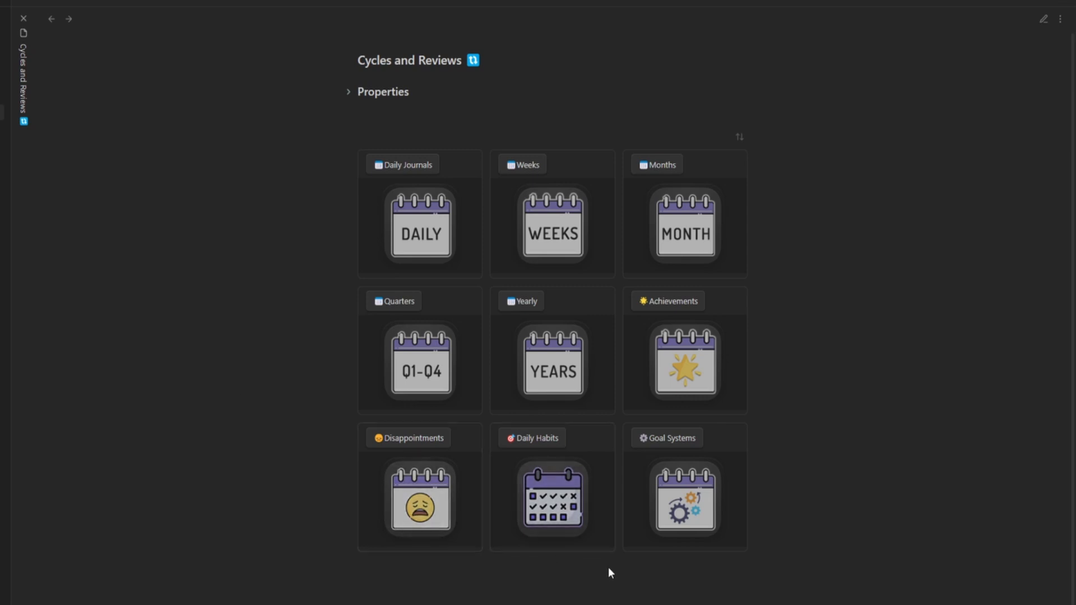
# Test the dashboard's Daily Journals, Weeks and Months buttons, returning to Cycles and Reviews after each note
pyautogui.click(413, 164)
pyautogui.click(422, 391)
pyautogui.click(539, 169)
pyautogui.click(426, 347)
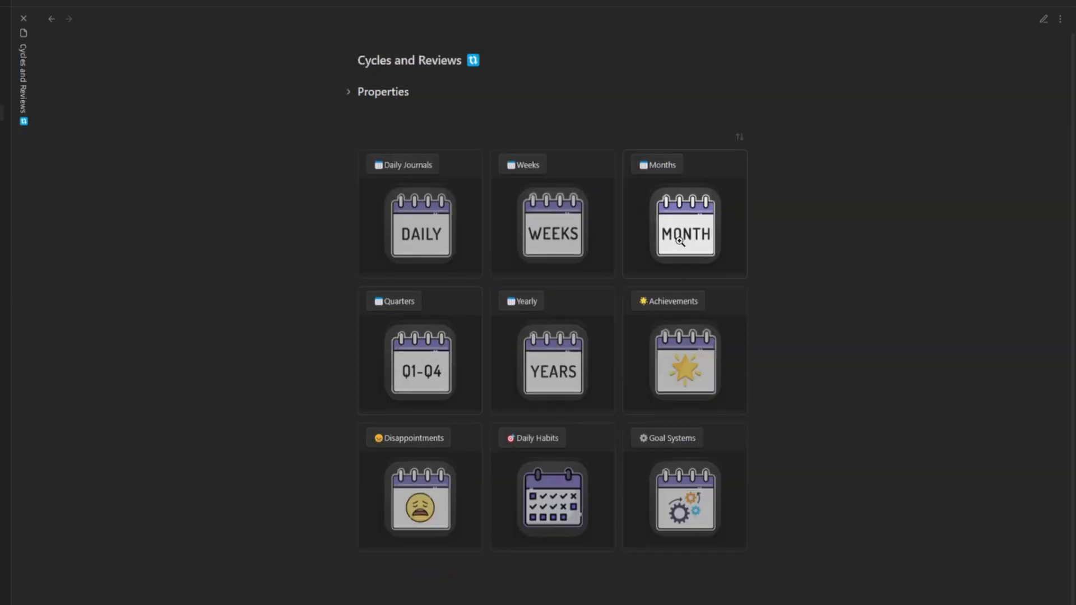
pyautogui.click(662, 164)
pyautogui.click(417, 352)
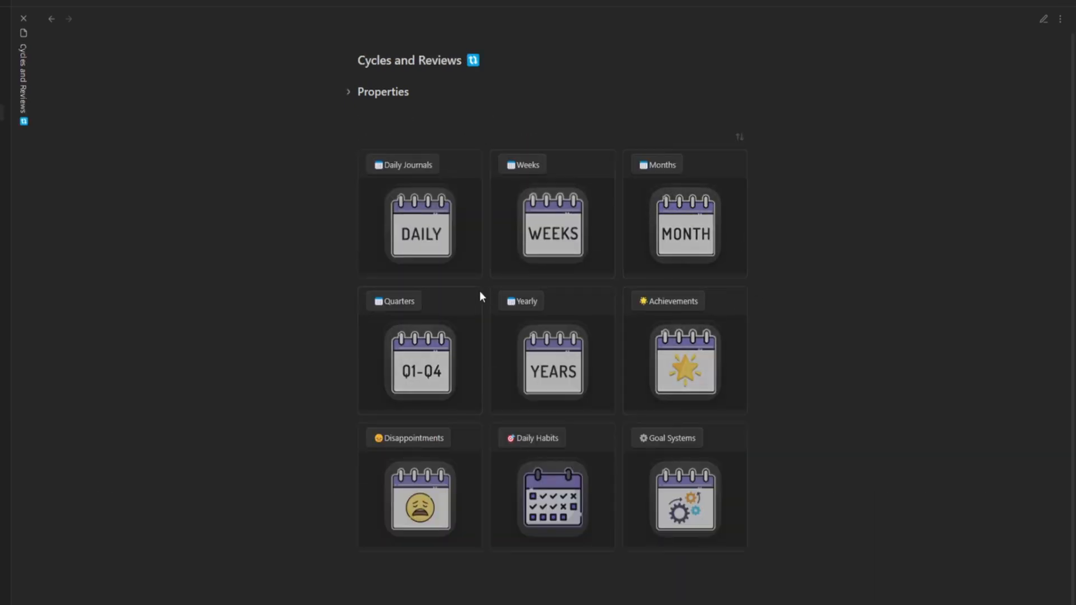
# Test the dashboard's Quarters, Yearly and Achievements buttons, returning to Cycles and Reviews after each note
pyautogui.click(402, 303)
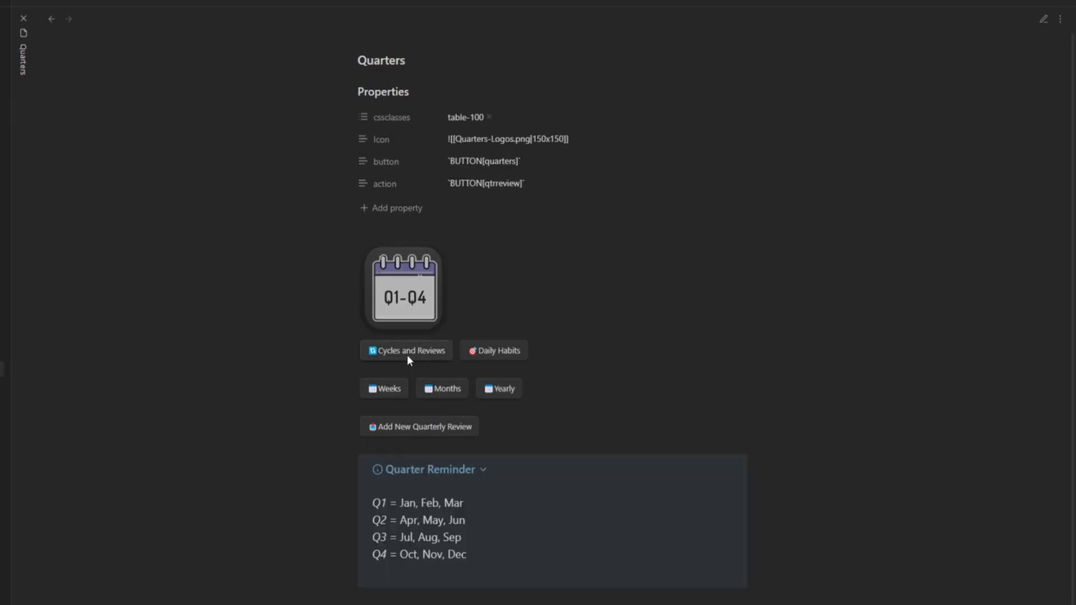
pyautogui.click(407, 355)
pyautogui.click(540, 292)
pyautogui.click(389, 355)
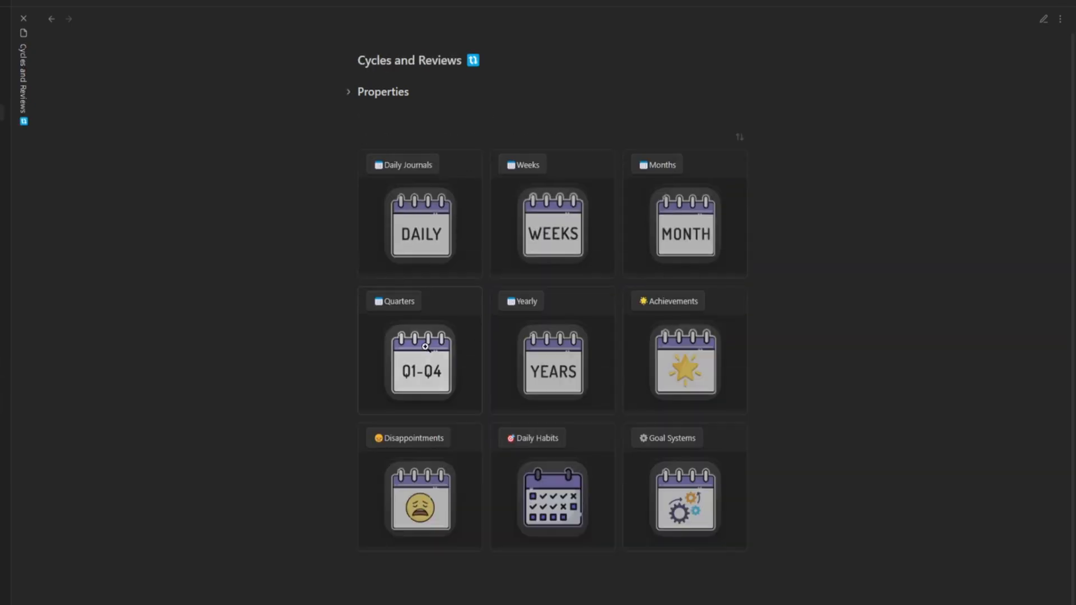
pyautogui.click(667, 305)
pyautogui.click(411, 372)
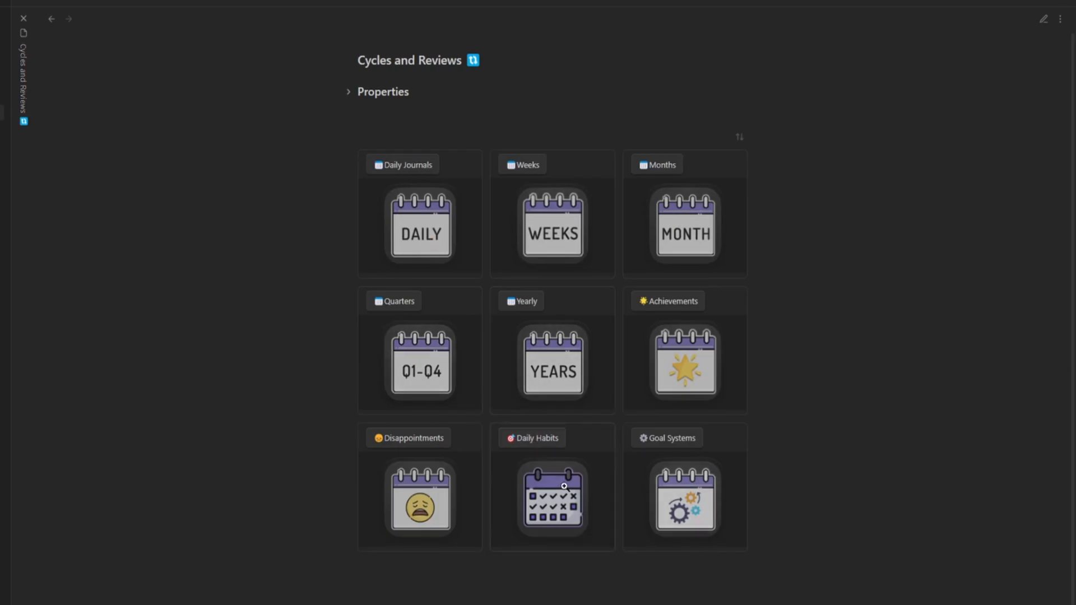
# Open the Daily Habits note from the dashboard and look through its month comparison and filter sections
pyautogui.click(542, 443)
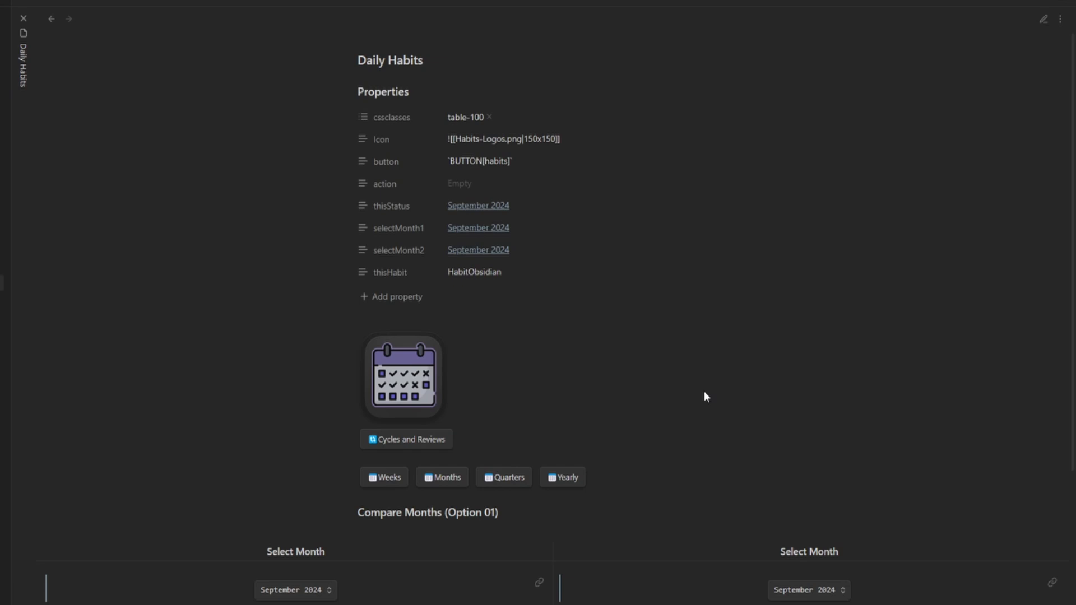
pyautogui.scroll(-3, 428, 365)
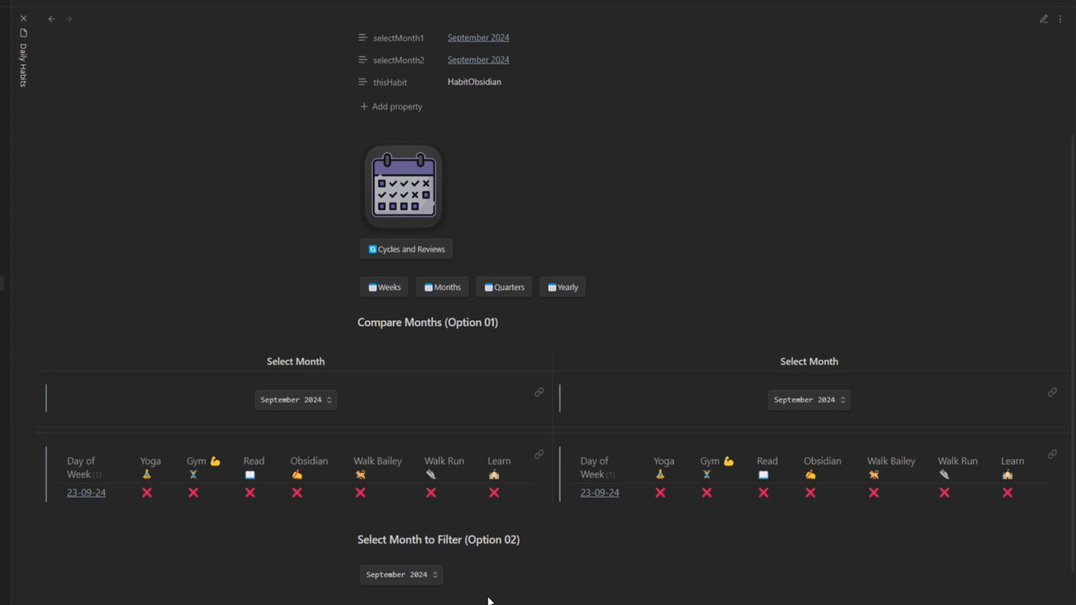
pyautogui.scroll(2, 455, 452)
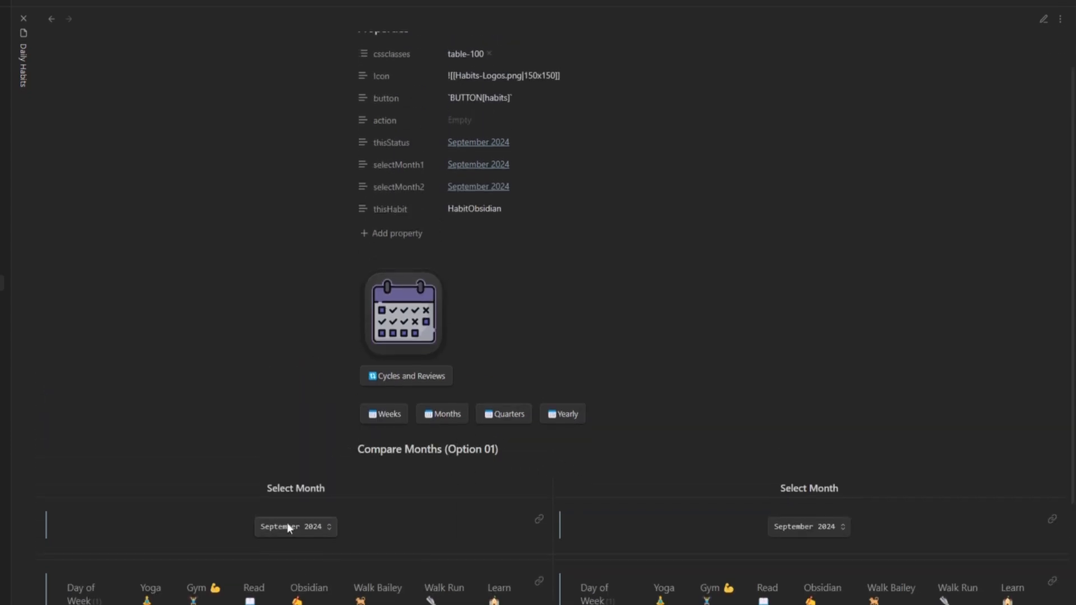
pyautogui.scroll(-2, 287, 523)
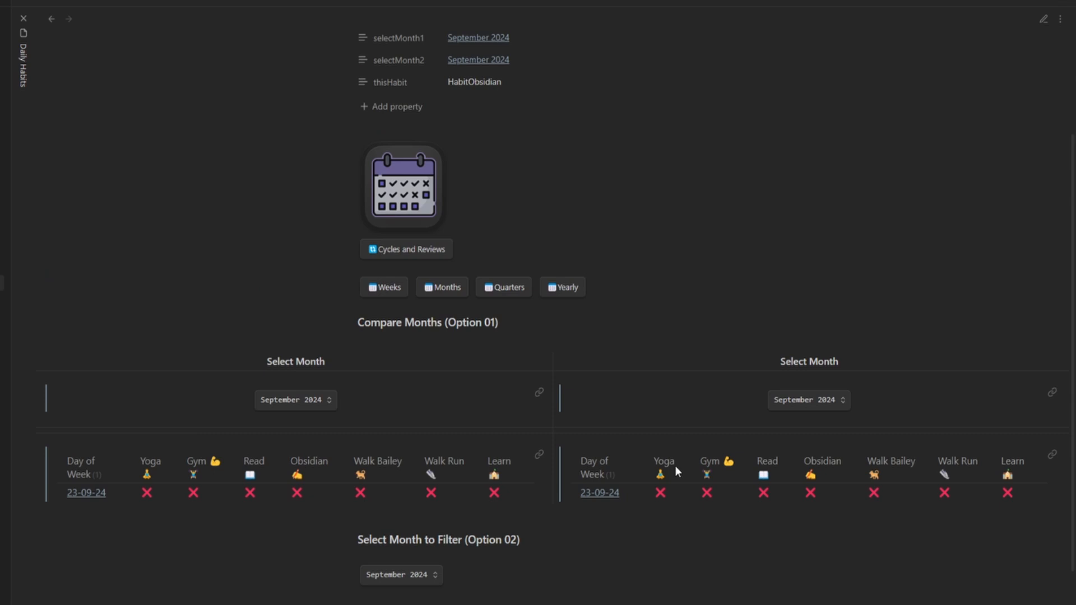
pyautogui.scroll(3, 678, 464)
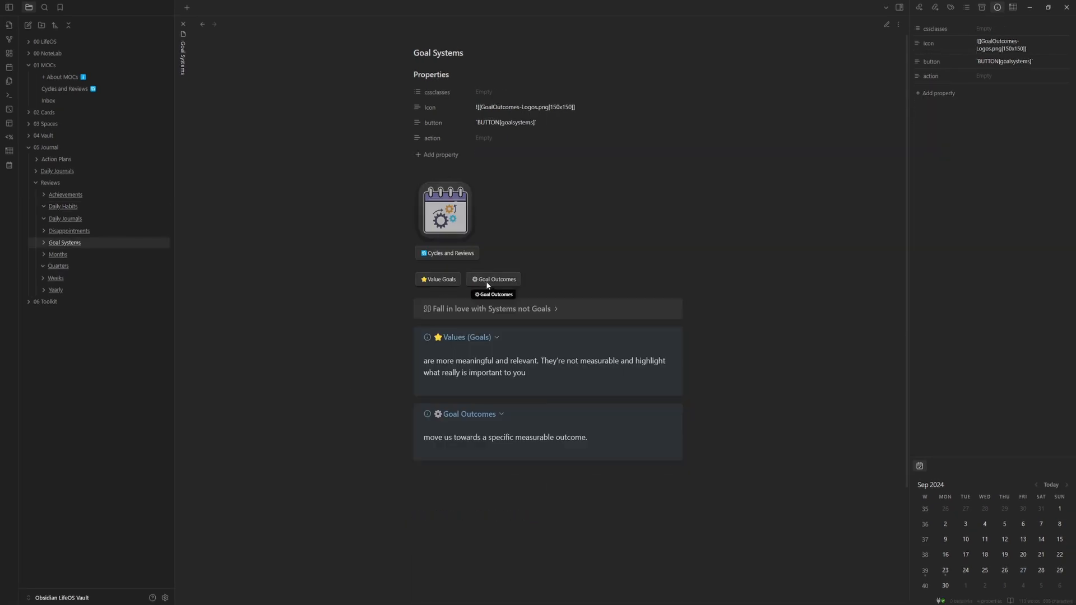
# Visit the Value Goals and Goal Outcomes notes from the Goal Systems note, going back after each
pyautogui.click(447, 281)
pyautogui.hotkey('ctrl', 'alt', 'Left')
pyautogui.click(480, 277)
pyautogui.hotkey('ctrl', 'alt', 'Left')
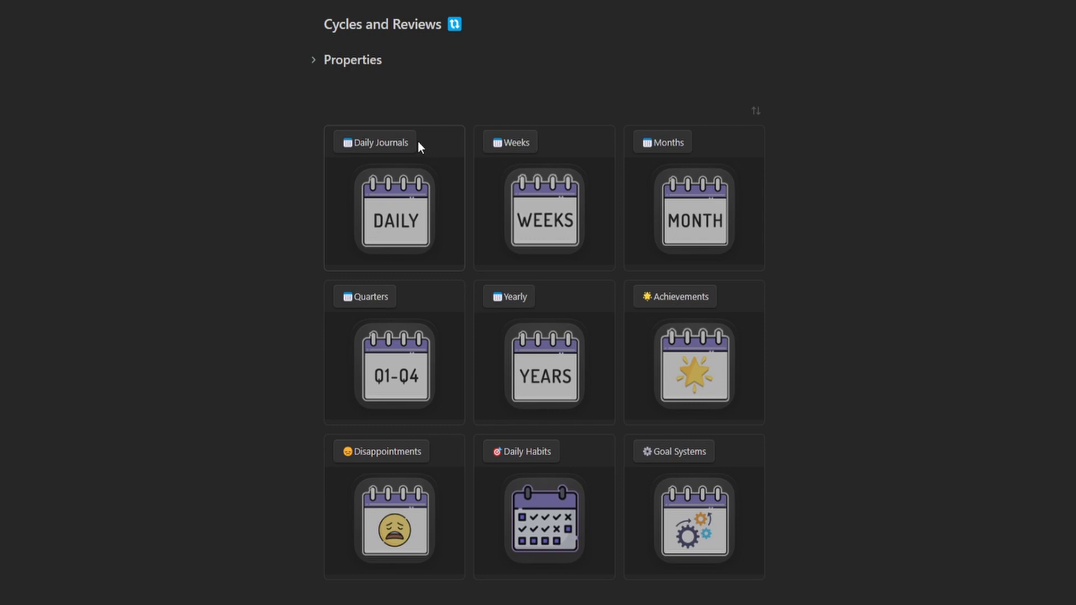
# Decline creating the 27 September note from the calendar and create a new daily journal from the Daily Journals note instead
pyautogui.click(398, 148)
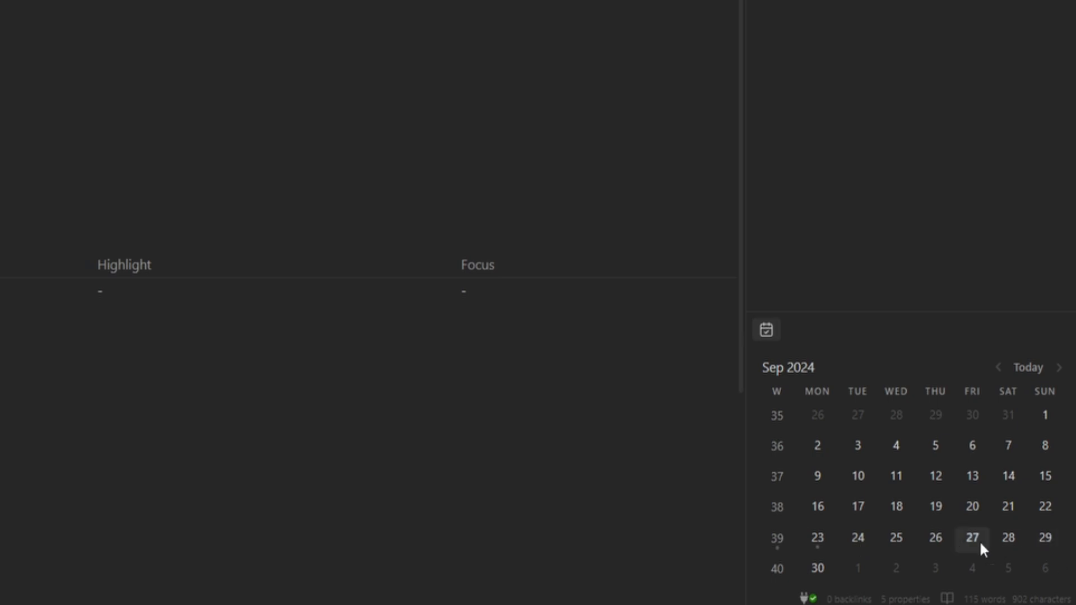
pyautogui.click(979, 541)
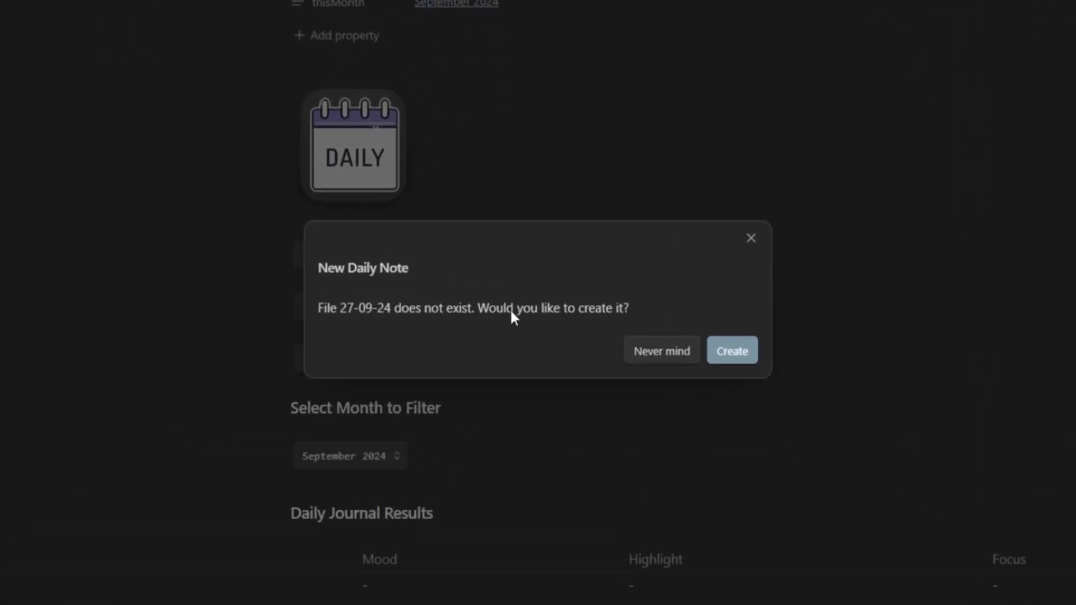
pyautogui.click(657, 351)
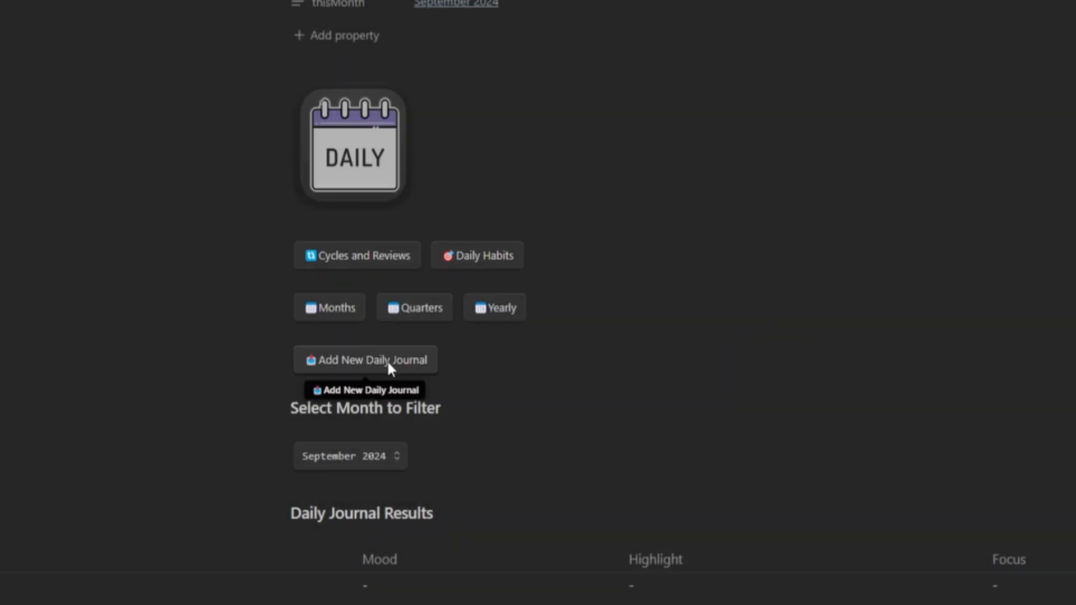
pyautogui.click(413, 364)
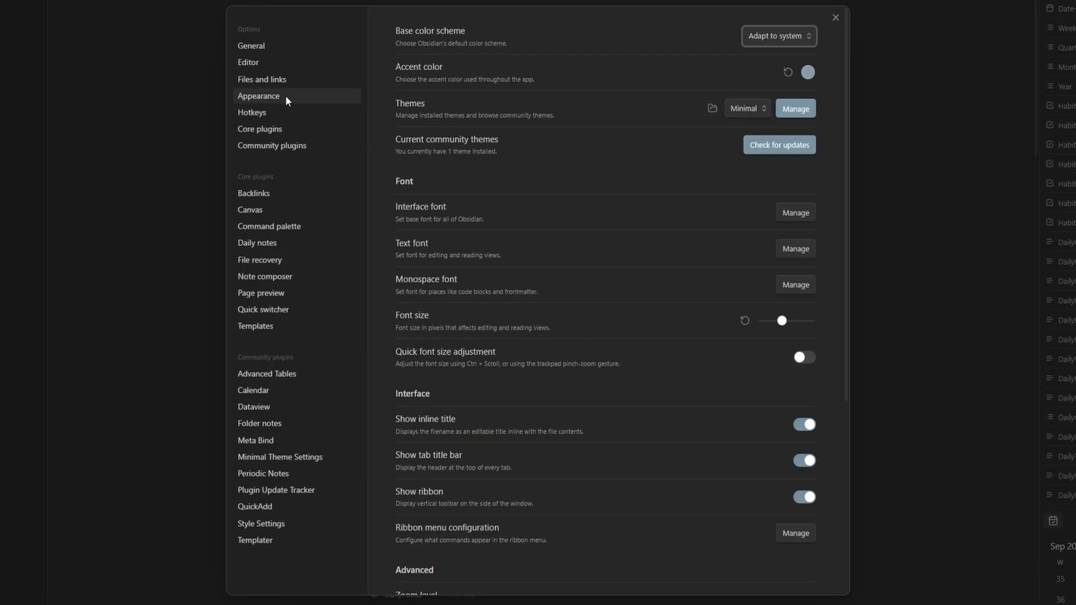
# Change the editor's Properties in document setting so that properties are hidden in notes
pyautogui.click(268, 61)
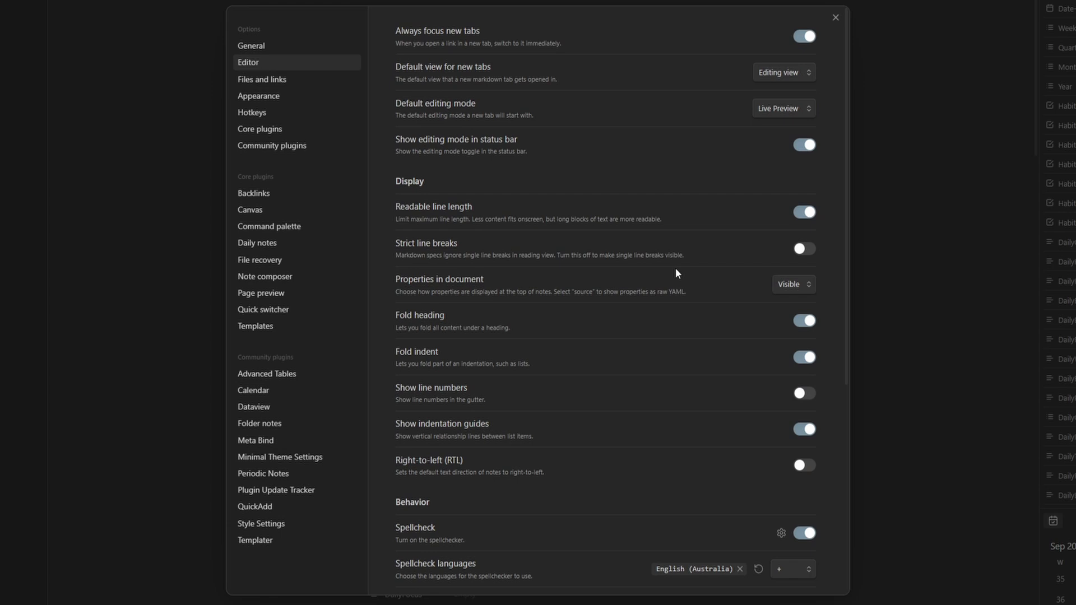
pyautogui.click(793, 287)
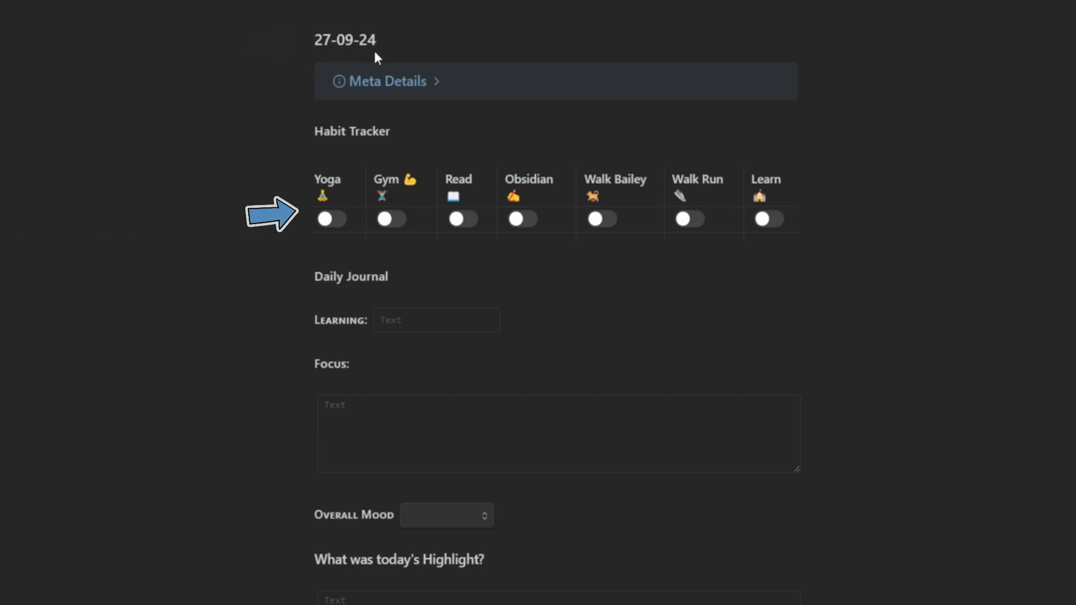
# Expand Meta Details in the 27-09-24 note and mark the Yoga, Obsidian, Walk Run and Learn habits as done
pyautogui.click(393, 82)
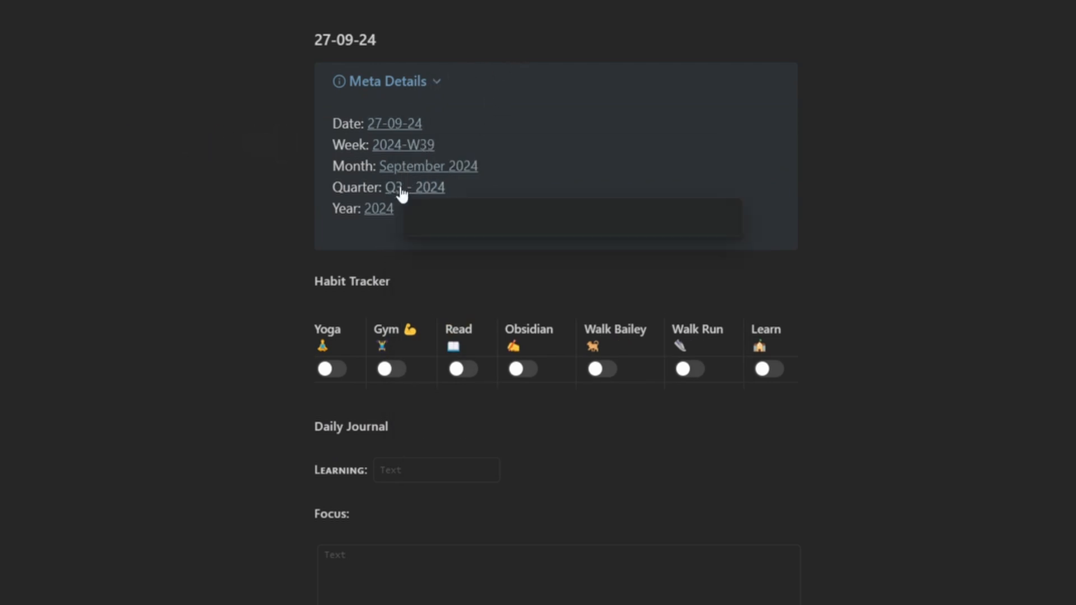
pyautogui.click(523, 369)
pyautogui.click(689, 369)
pyautogui.click(763, 371)
# Enter "Test" as both the Learning and the Focus text of the daily journal
pyautogui.click(425, 476)
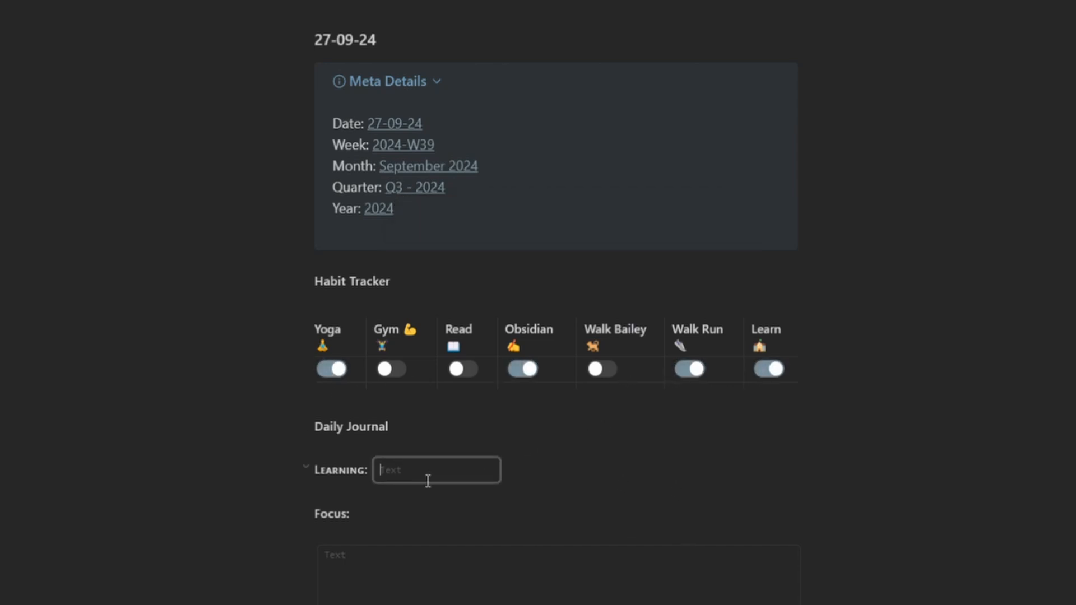
pyautogui.write('Test')
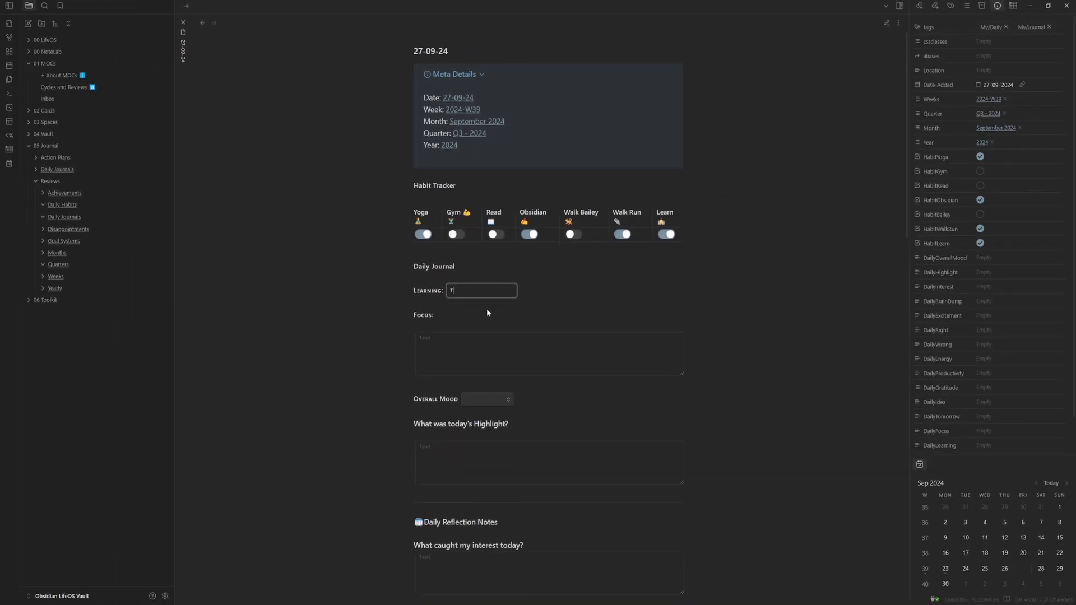
pyautogui.click(489, 358)
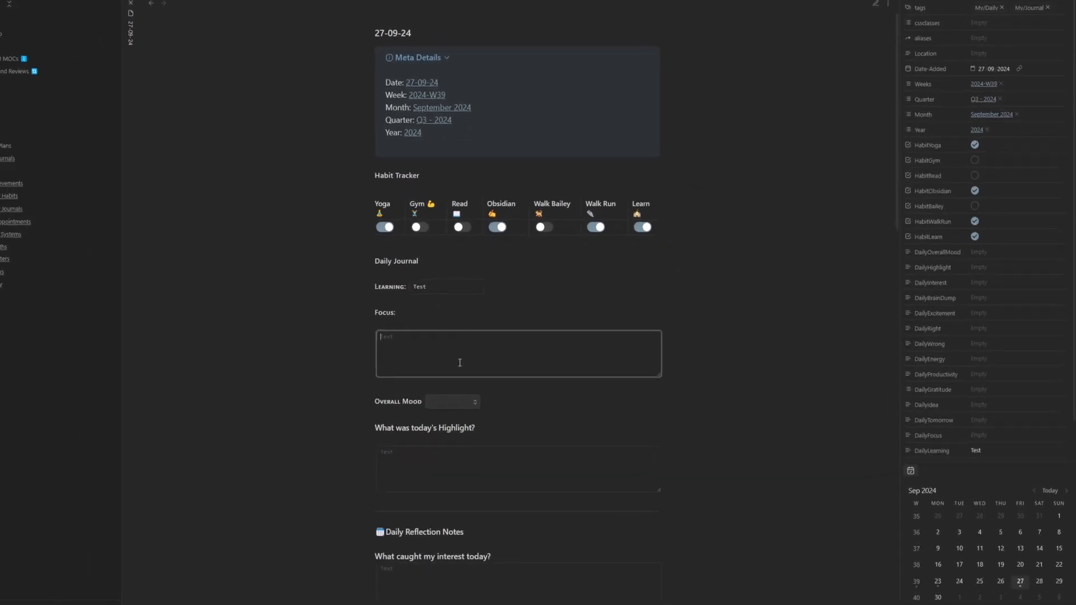
pyautogui.write('Test')
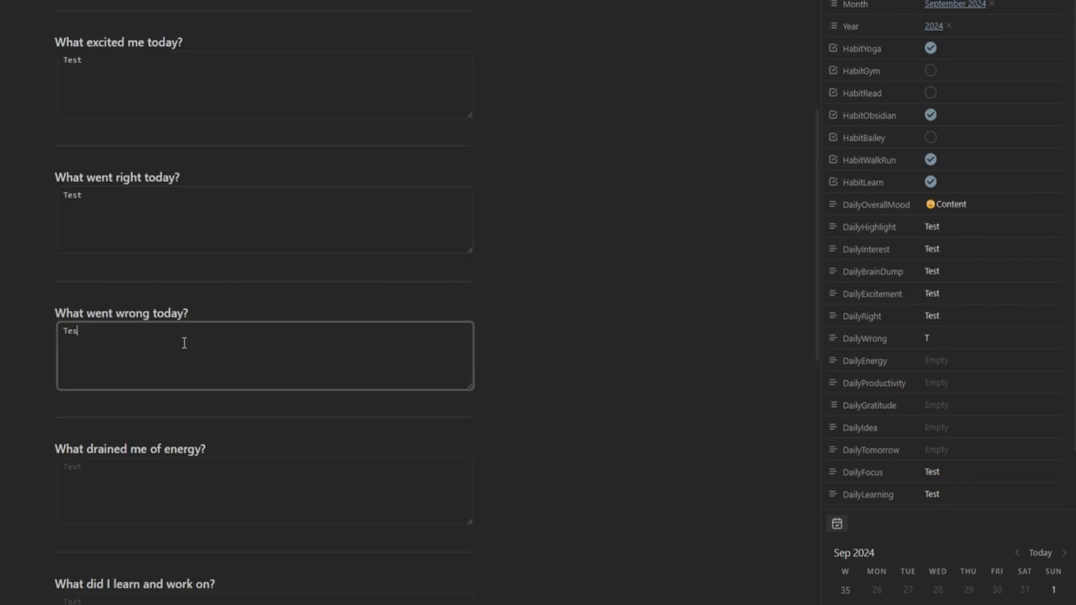
# Complete the reflection questions on what went wrong, what drained energy and what was learned and worked on with "Test"
pyautogui.write('st')
pyautogui.scroll(-5, 264, 225)
pyautogui.click(171, 245)
pyautogui.write('Test')
# Add a "Test" element to both the gratitude list and the ideas list
pyautogui.click(69, 469)
pyautogui.write('Test')
pyautogui.press('Return')
pyautogui.scroll(-3, 146, 549)
pyautogui.click(69, 348)
pyautogui.write('Test')
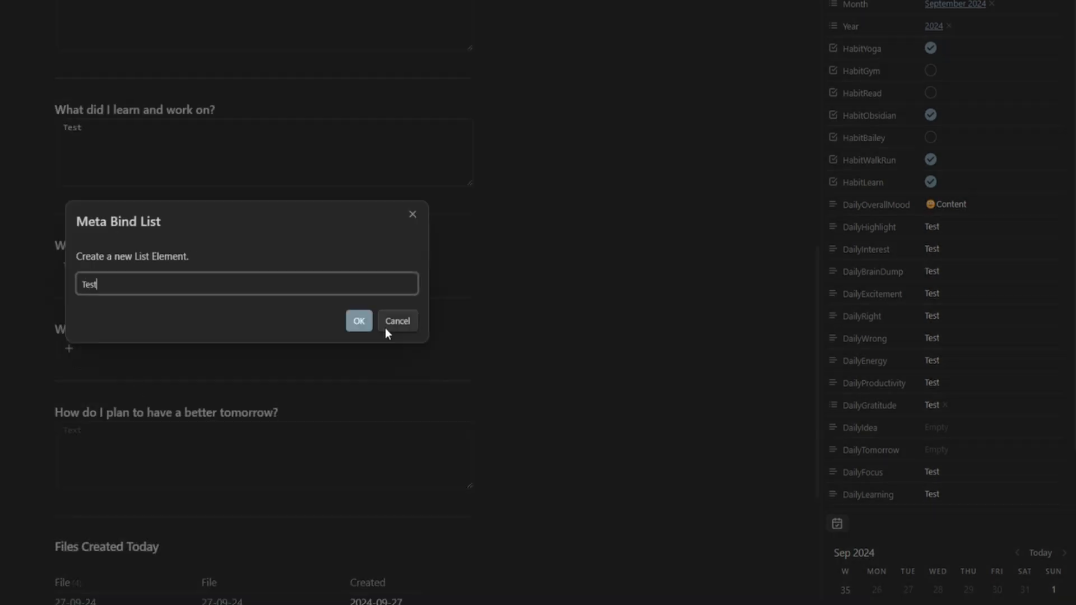
pyautogui.click(360, 321)
# Enter "Test" as the plan for having a better tomorrow
pyautogui.click(274, 449)
pyautogui.write('Test')
pyautogui.click(630, 409)
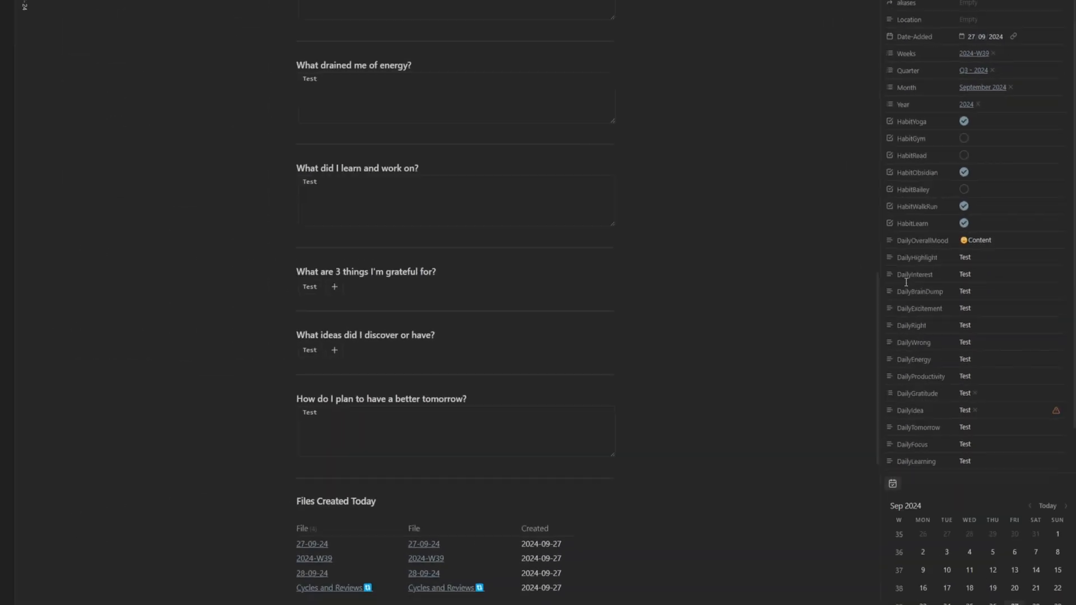
# Create the 26 September daily note from the calendar and mark its Gym, Read and Obsidian habits as done
pyautogui.scroll(-5, 239, 349)
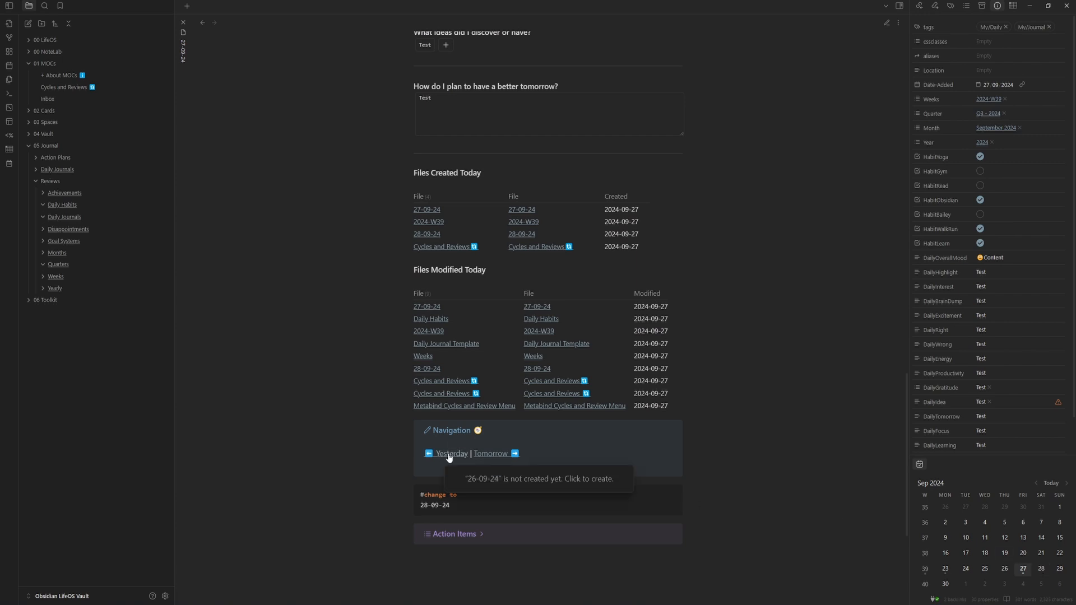
pyautogui.click(1006, 569)
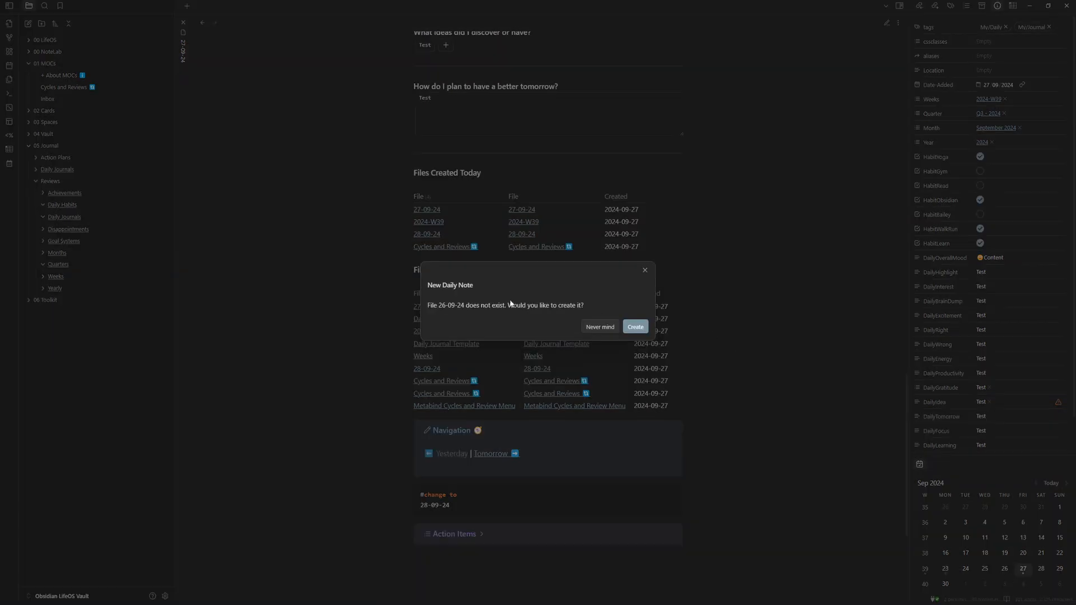
pyautogui.click(636, 327)
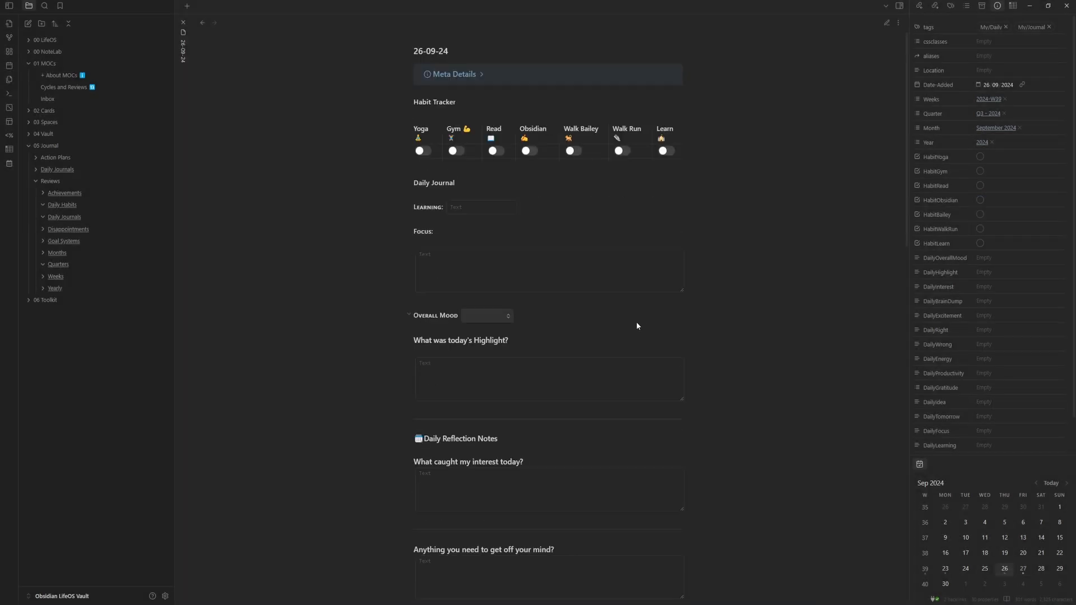
pyautogui.click(454, 154)
pyautogui.click(533, 151)
pyautogui.click(496, 152)
# Preview the Yesterday and Tomorrow navigation links in the 26 September note and open the 27 September note
pyautogui.scroll(-10, 470, 213)
pyautogui.moveTo(490, 397)
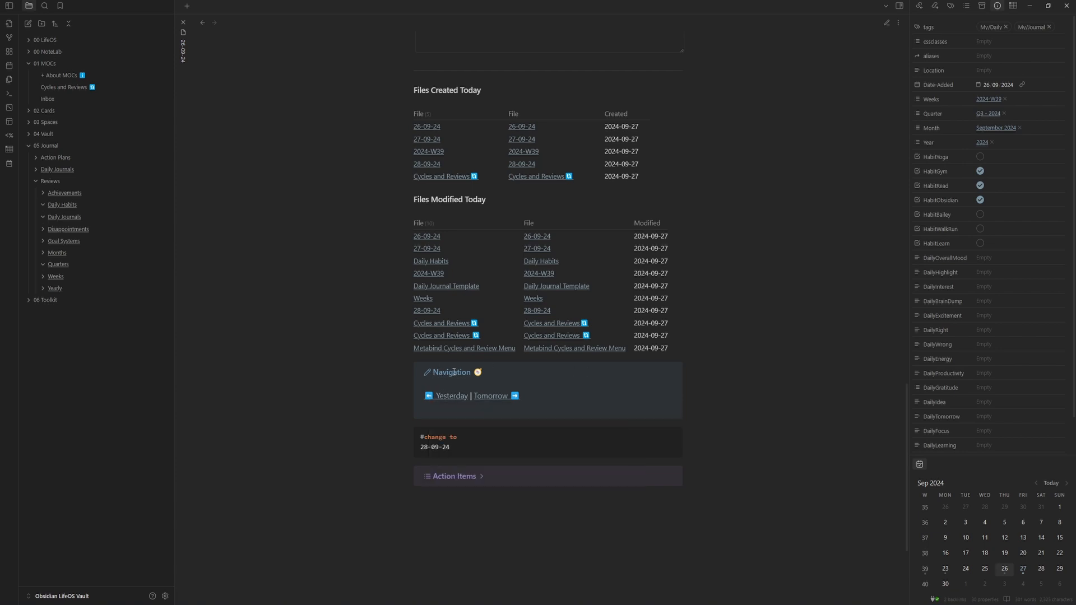
pyautogui.moveTo(453, 399)
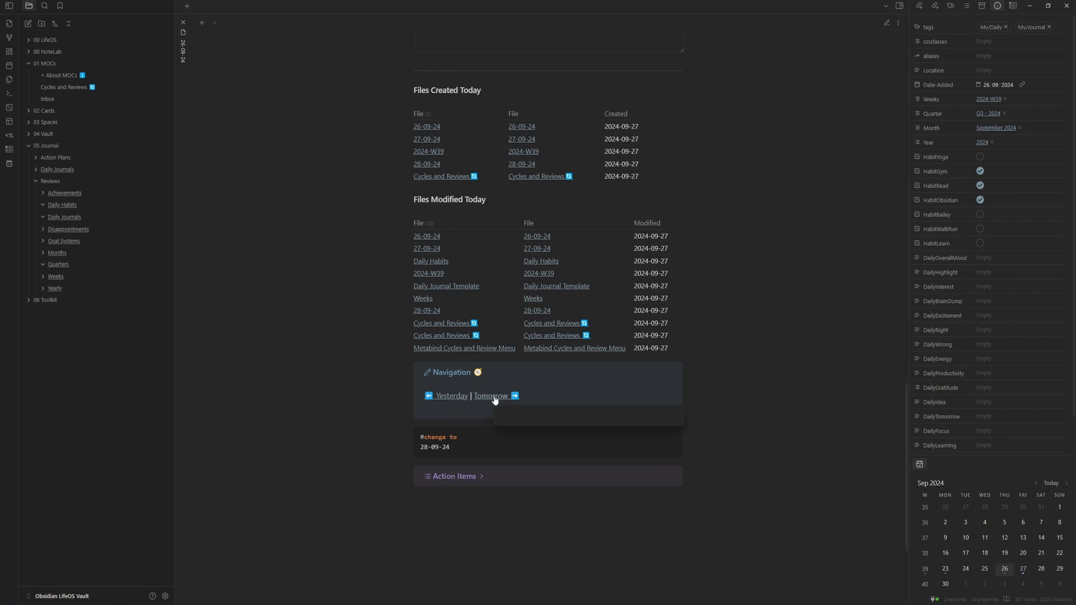
pyautogui.click(1018, 570)
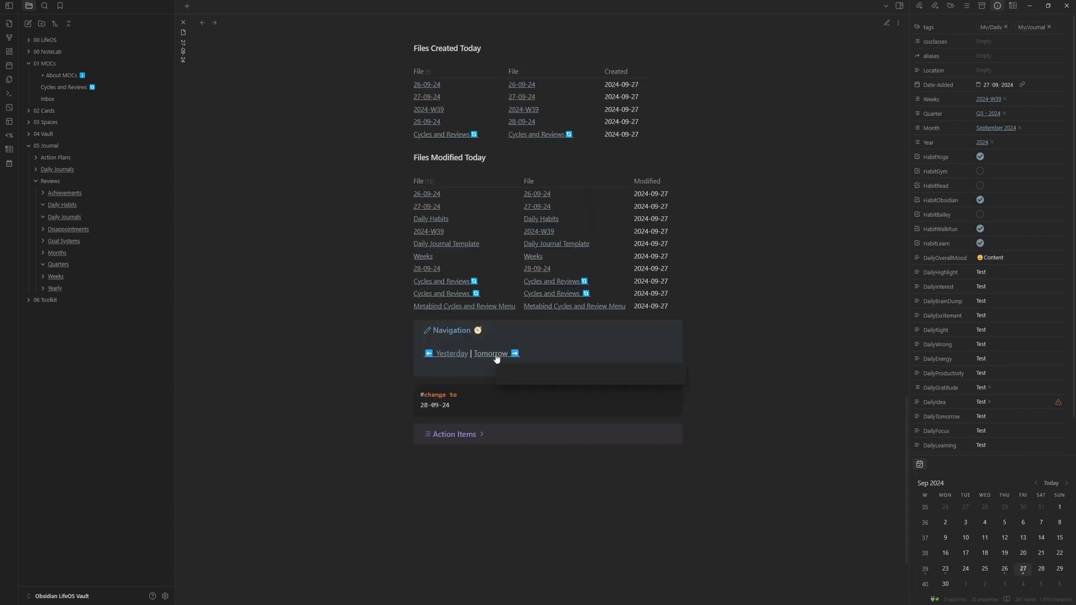
# Create the 28 September daily note from the calendar and mark its Read, Obsidian and Walk Run habits as done
pyautogui.click(1042, 568)
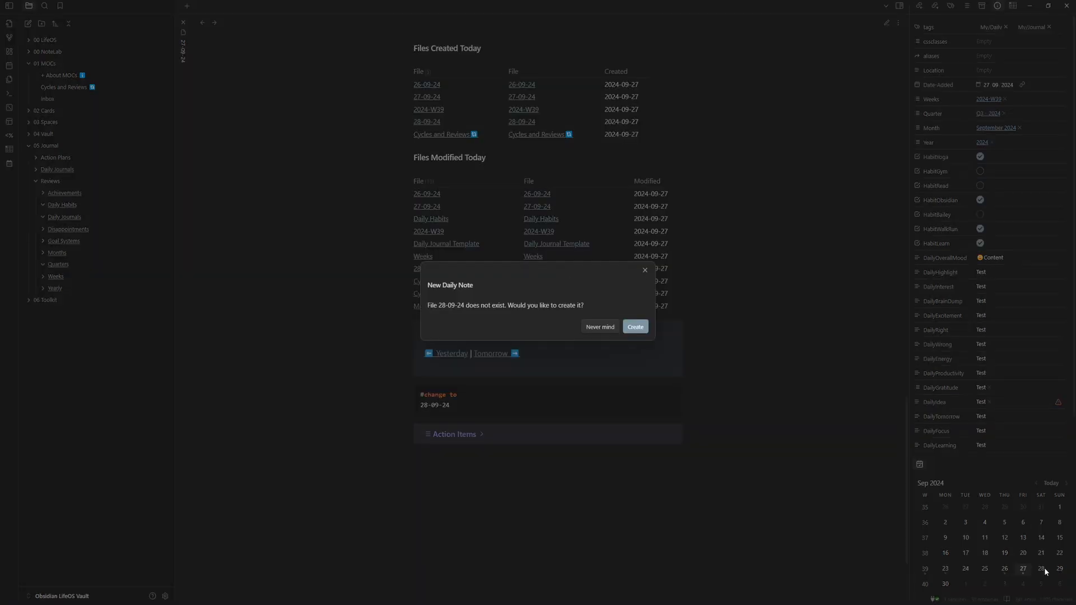
pyautogui.click(636, 327)
pyautogui.click(529, 150)
pyautogui.click(630, 149)
pyautogui.click(494, 151)
# Test the navigation links by following Yesterday back to the 26-09-24 note and Tomorrow forward to the 28-09-24 note
pyautogui.scroll(-15, 610, 493)
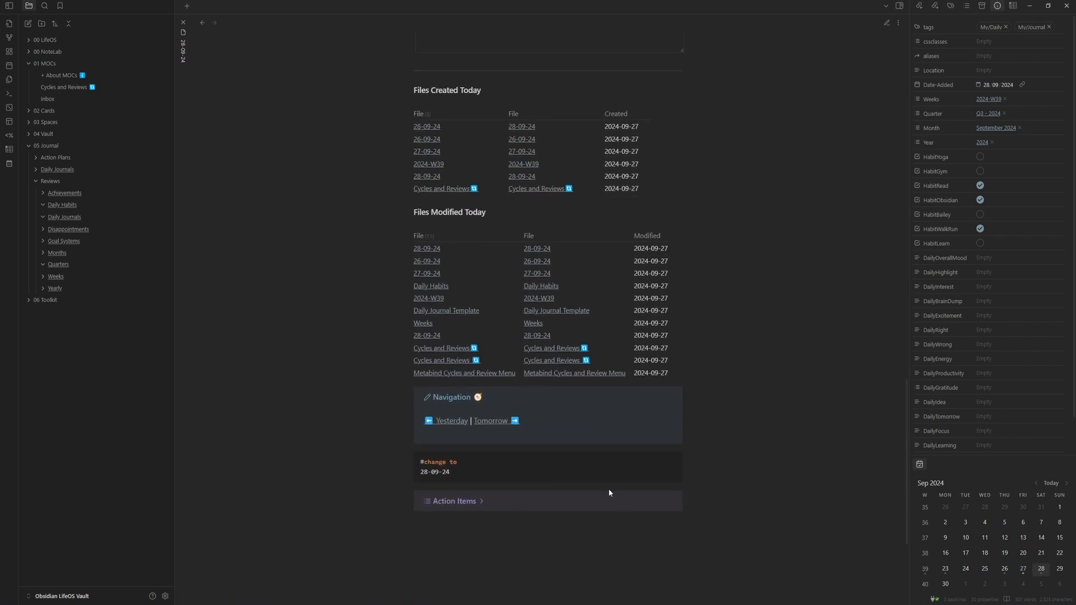
pyautogui.click(452, 422)
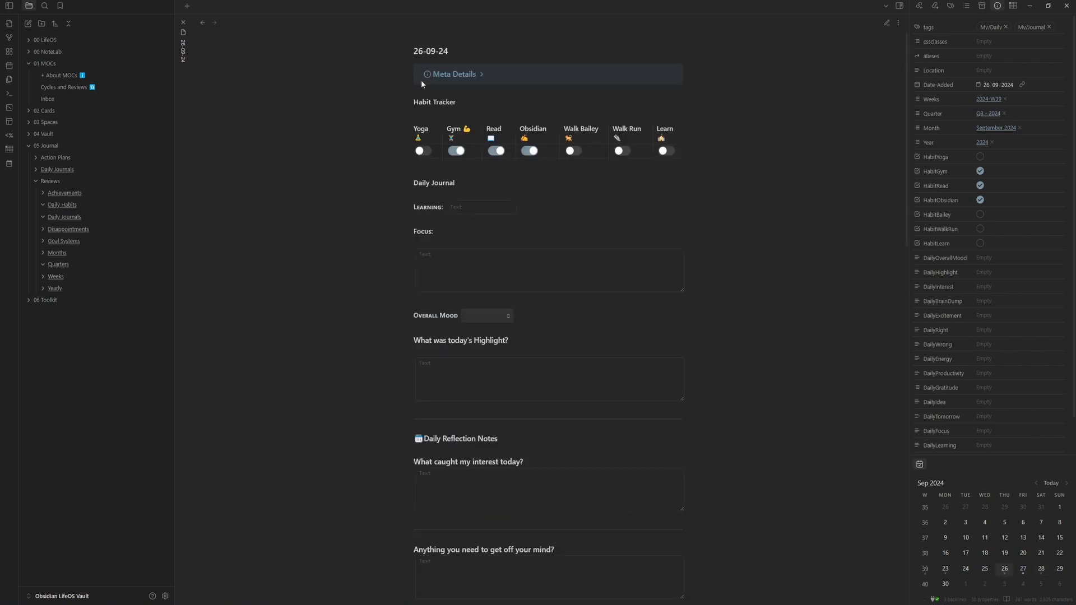
pyautogui.scroll(-15, 893, 569)
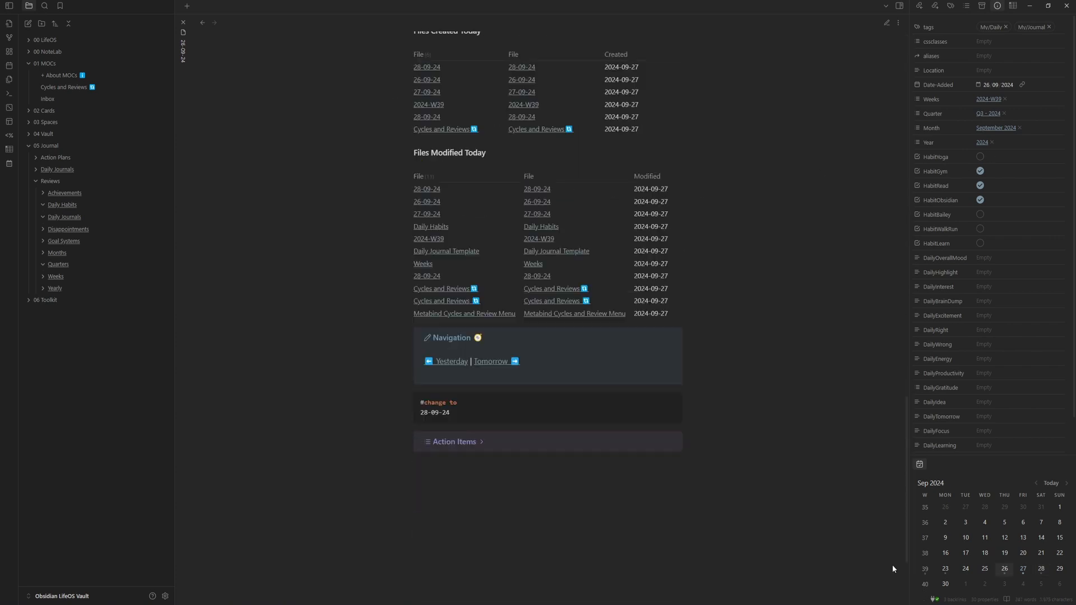
pyautogui.click(509, 364)
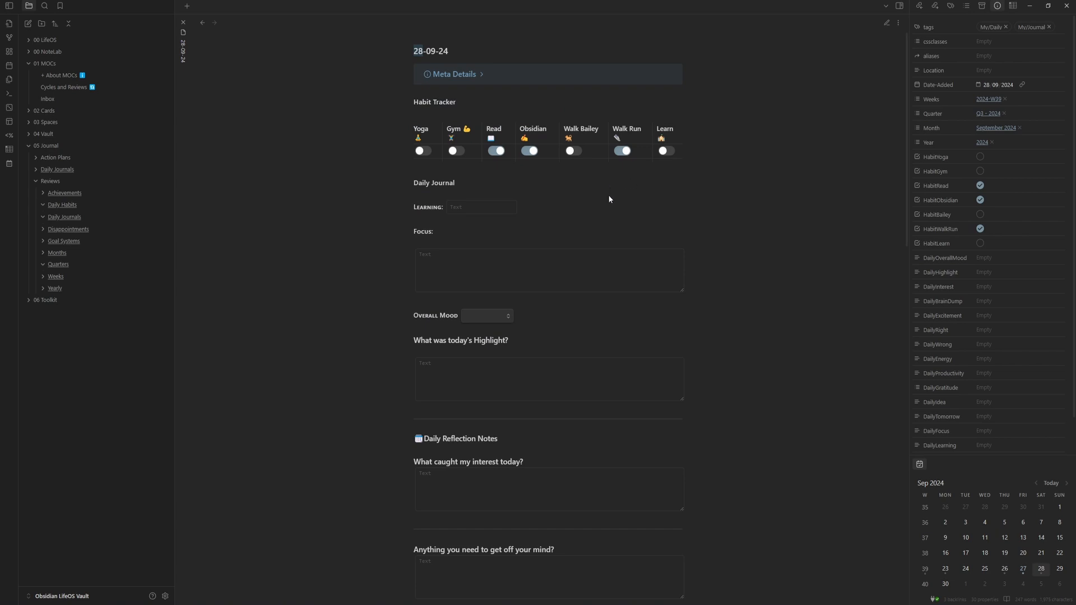
# Create the 2024-W39 weekly note from the calendar and delete it again
pyautogui.click(925, 569)
pyautogui.click(925, 569)
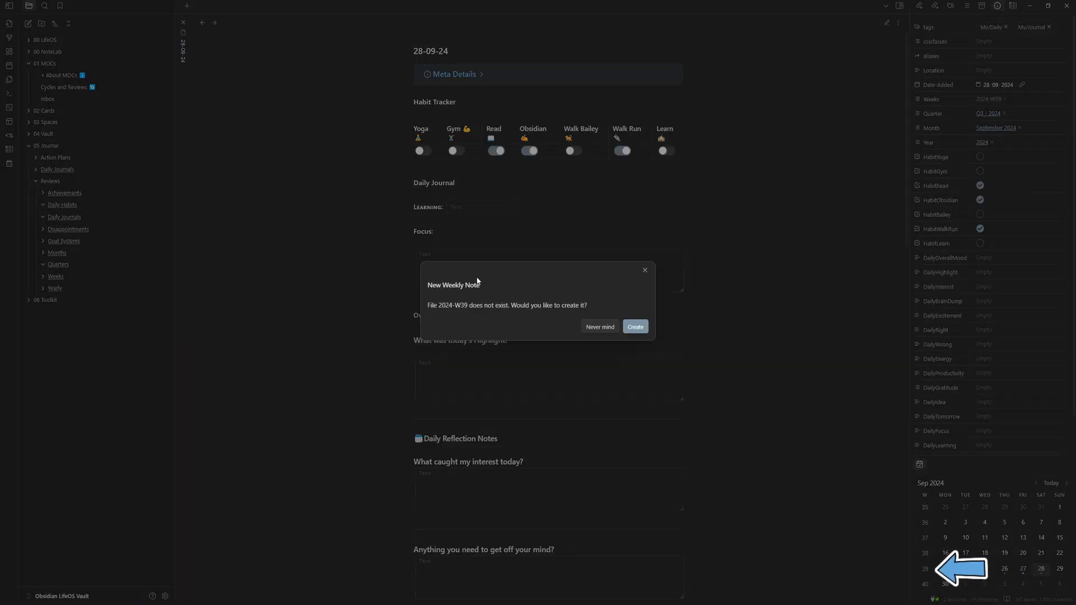
pyautogui.click(632, 328)
pyautogui.rightClick(186, 53)
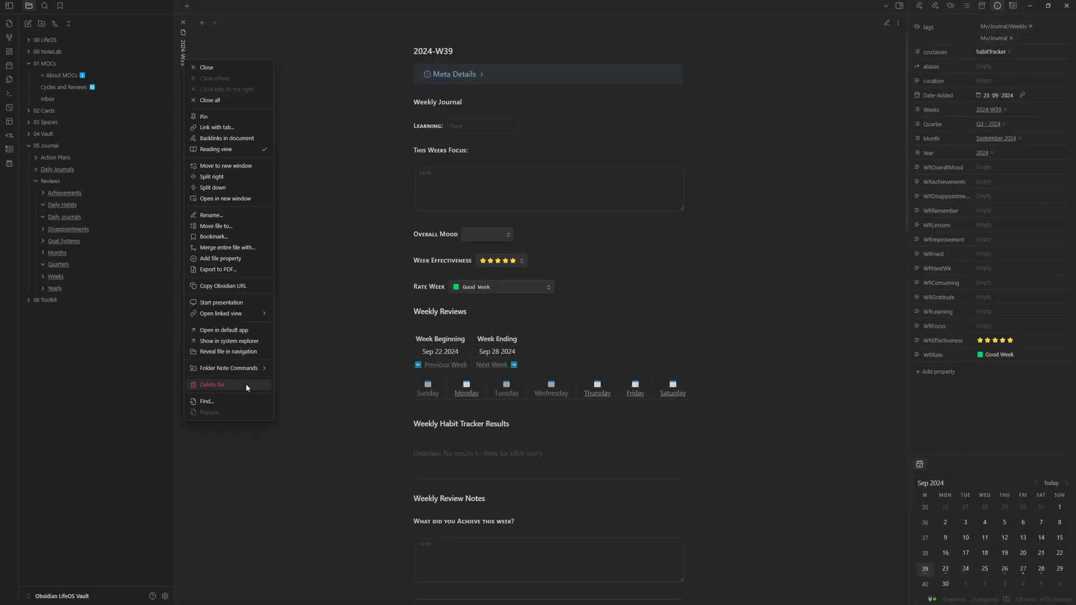
pyautogui.click(246, 385)
pyautogui.click(590, 342)
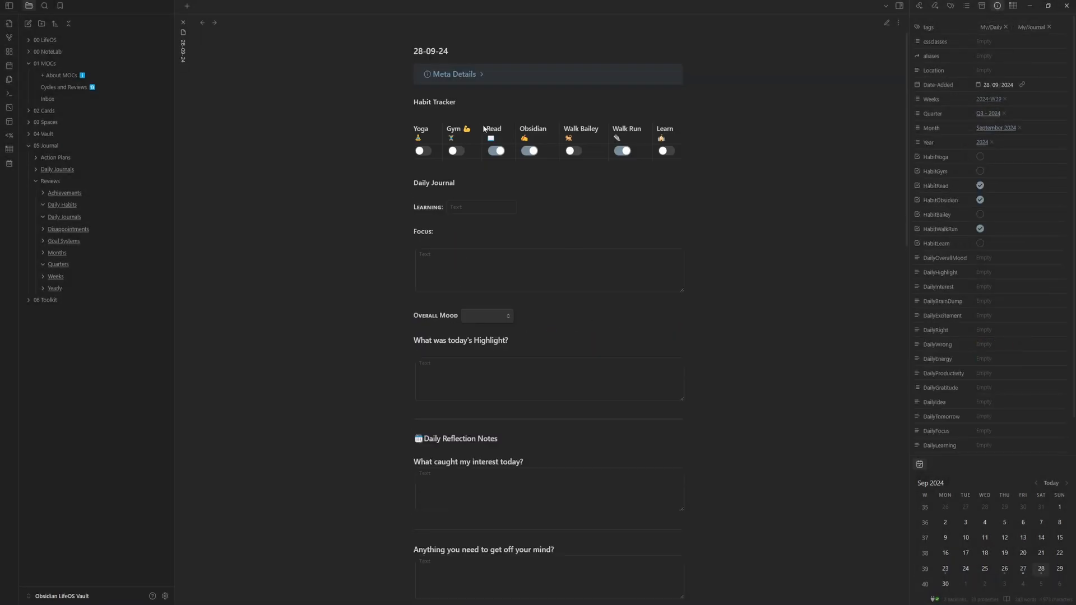
# Add a new weekly review from the dashboard's Weeks note and check the links in its Meta Details
pyautogui.click(64, 86)
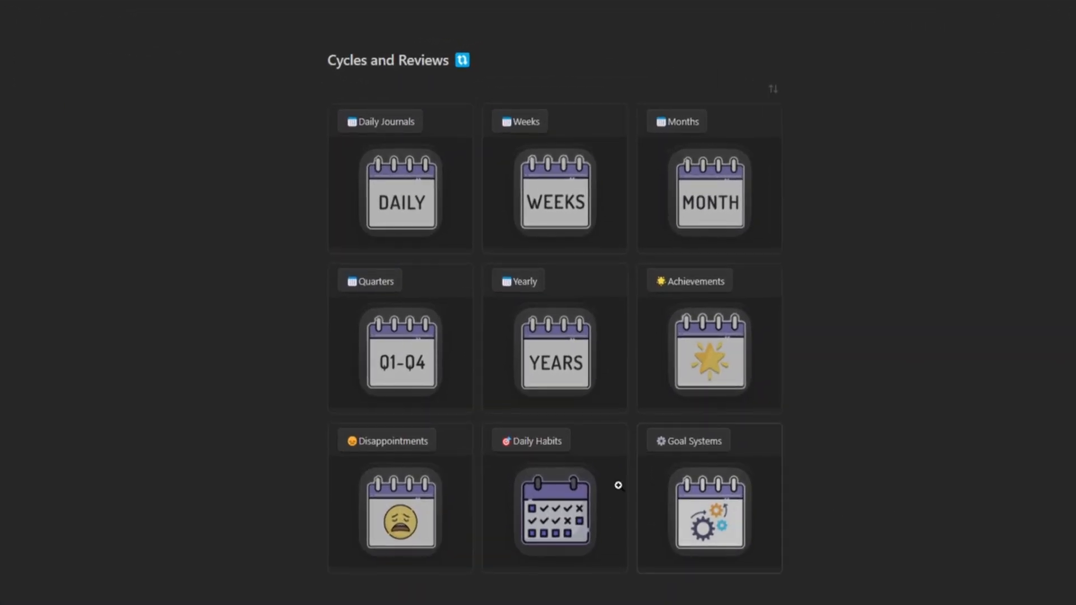
pyautogui.click(527, 121)
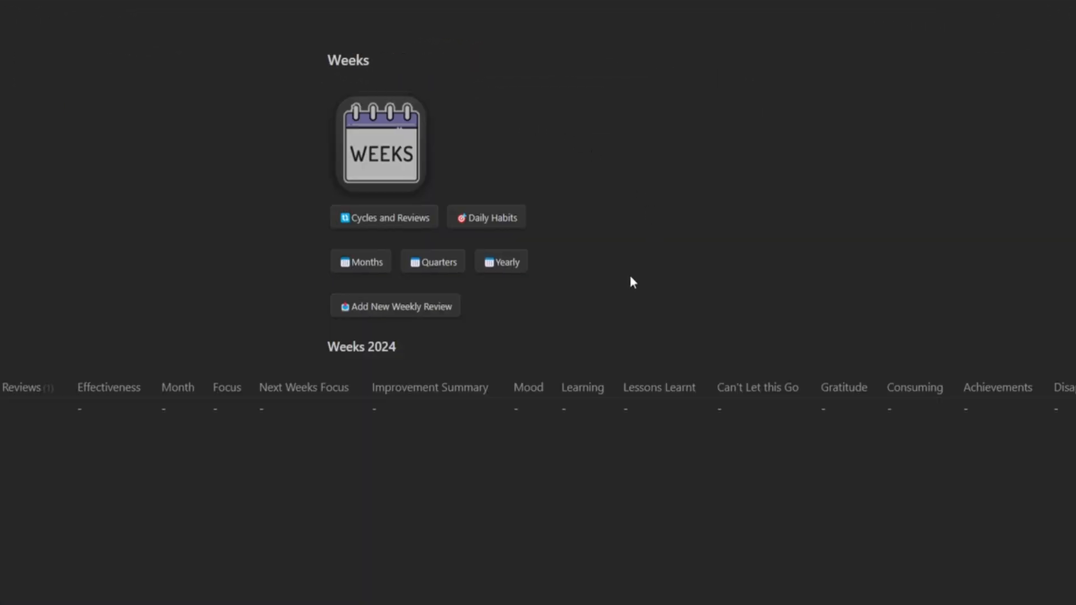
pyautogui.click(404, 308)
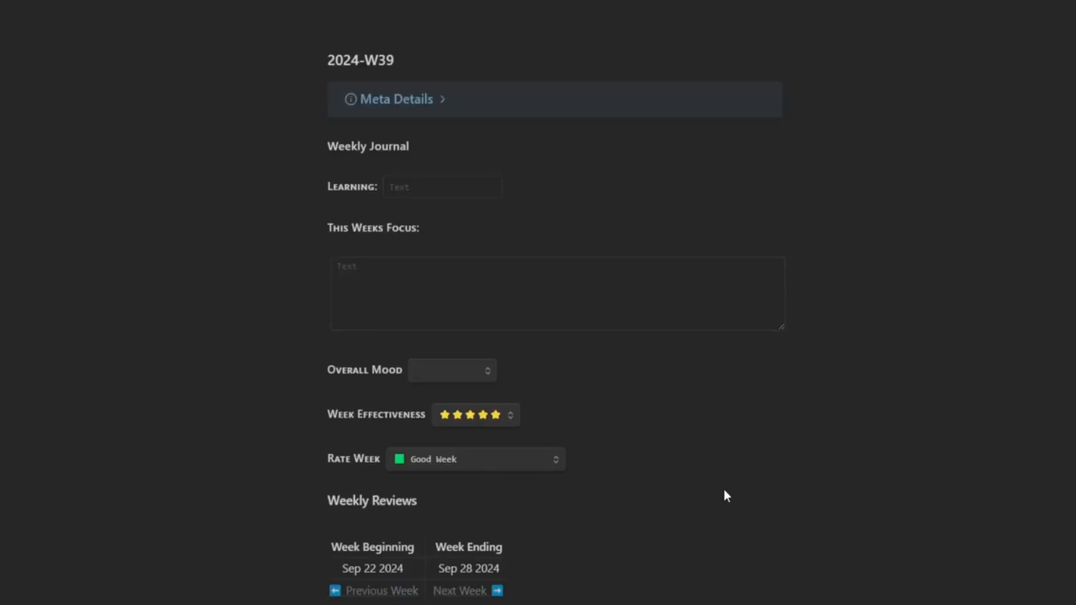
pyautogui.click(445, 101)
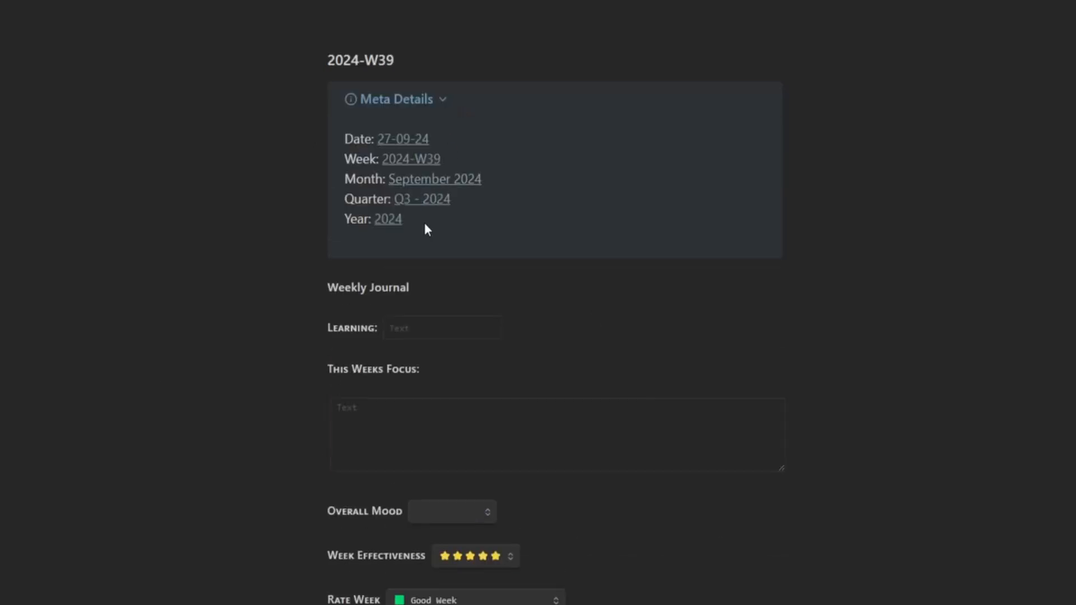
pyautogui.click(443, 99)
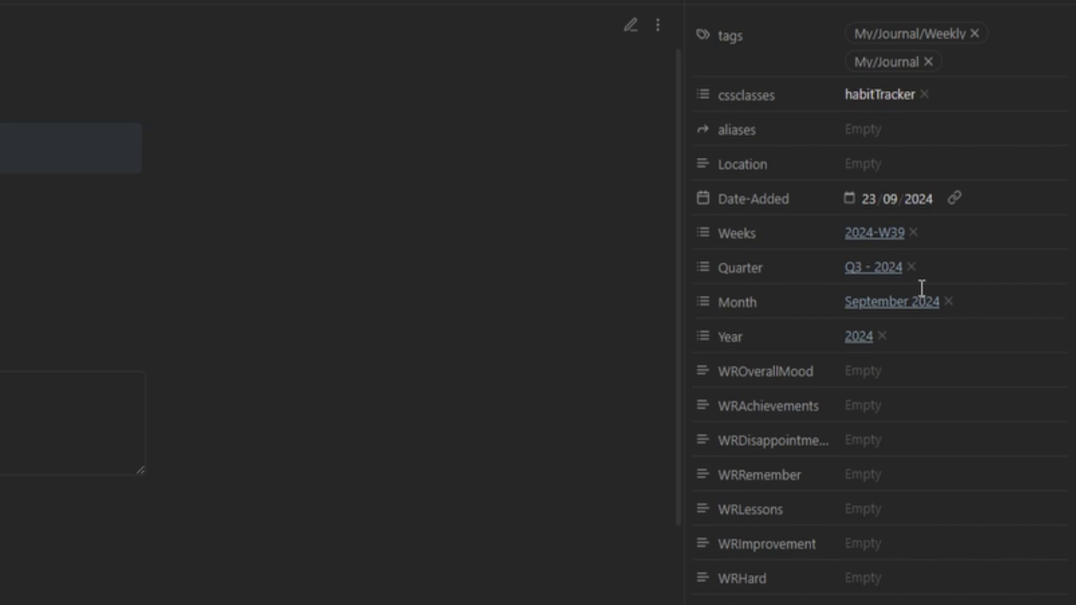
# Set the weekly review's Overall Mood to Content and its Rate Week value to Good Week
pyautogui.click(31, 421)
pyautogui.click(490, 271)
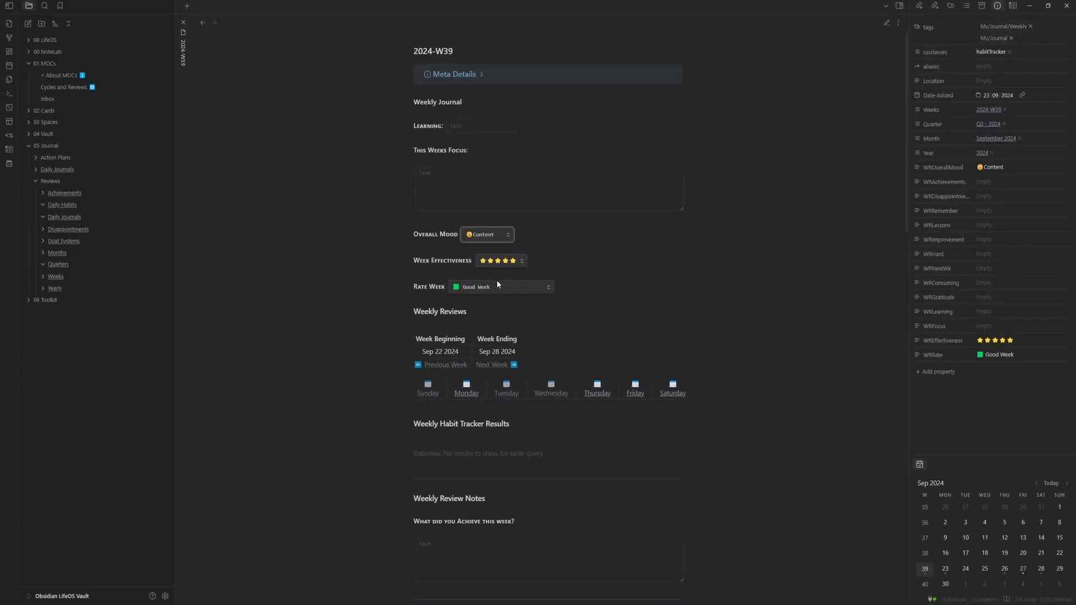
pyautogui.click(494, 287)
pyautogui.click(495, 304)
# Examine the Week Beginning and Week Ending dates and the weekday links under Weekly Reviews
pyautogui.scroll(-3, 409, 173)
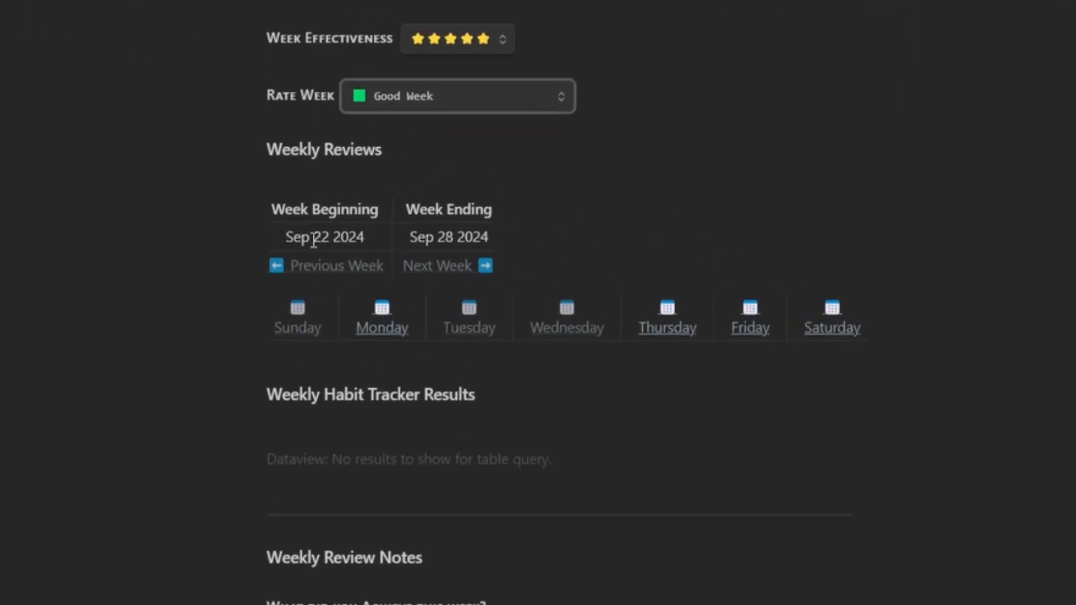
pyautogui.moveTo(264, 248); pyautogui.dragTo(359, 247)
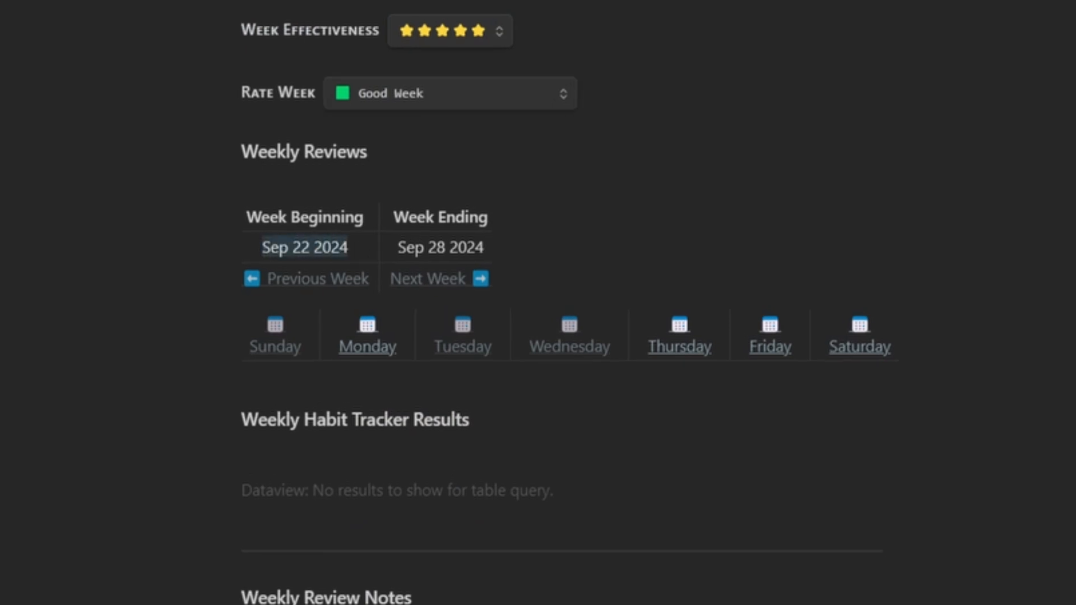
pyautogui.moveTo(852, 349)
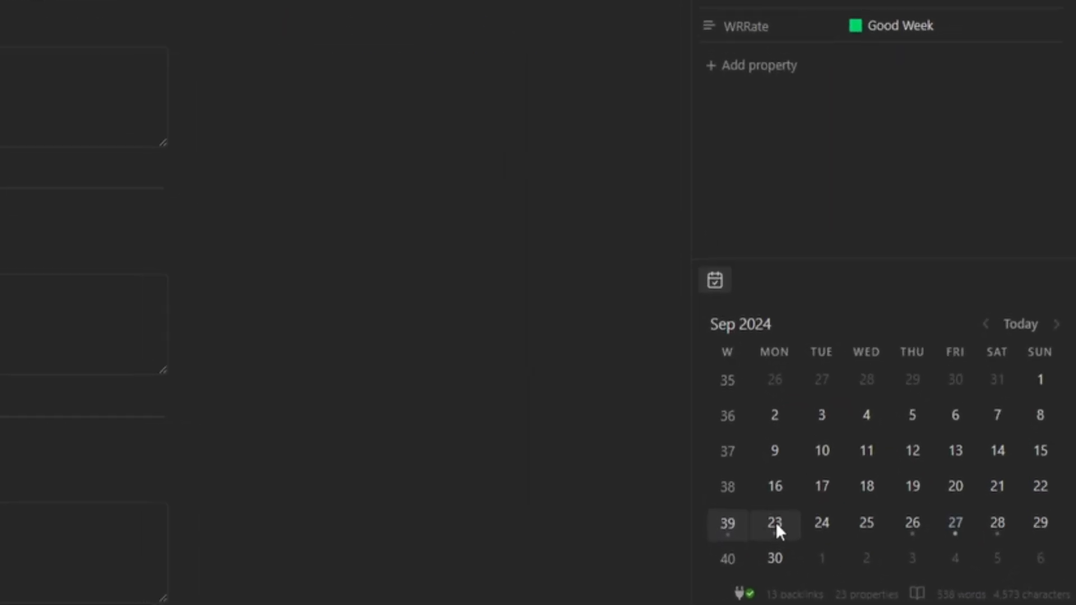
# Open the Monday, Thursday, Friday and Saturday daily notes beside the weekly review, closing each after viewing
pyautogui.moveTo(423, 298)
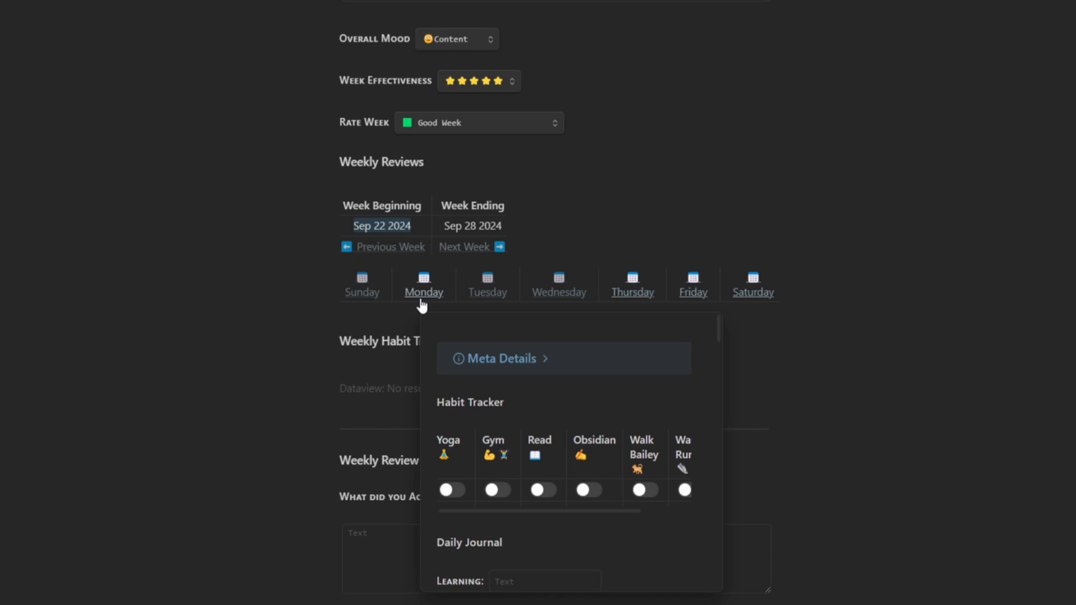
pyautogui.keyDown('ctrl'); pyautogui.click(421, 302); pyautogui.keyUp('ctrl')
pyautogui.click(556, 1)
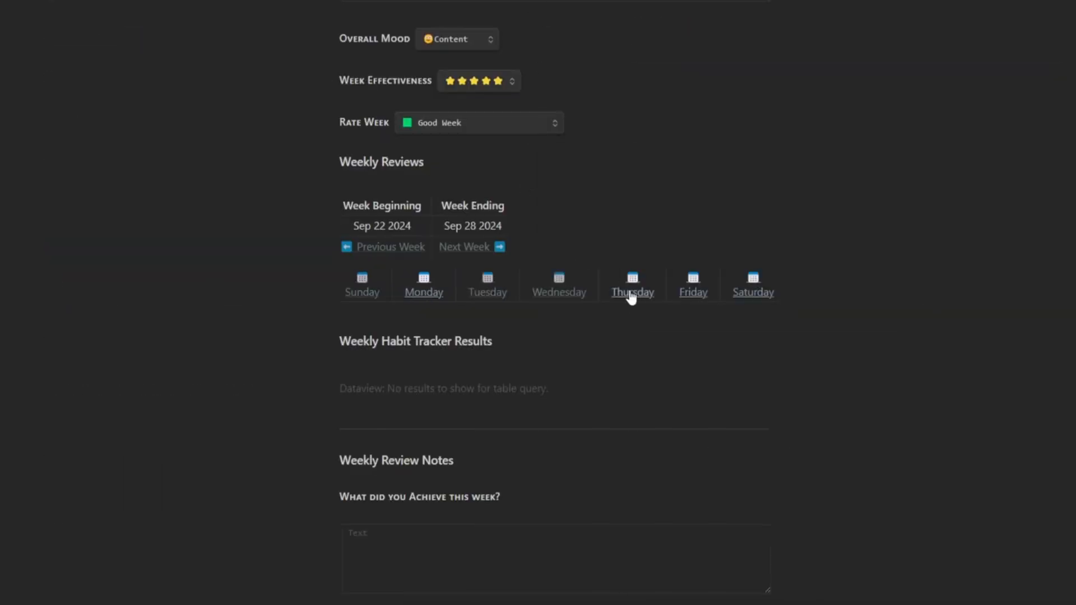
pyautogui.keyDown('ctrl'); pyautogui.click(632, 298); pyautogui.keyUp('ctrl')
pyautogui.click(556, 1)
pyautogui.keyDown('ctrl'); pyautogui.click(694, 293); pyautogui.keyUp('ctrl')
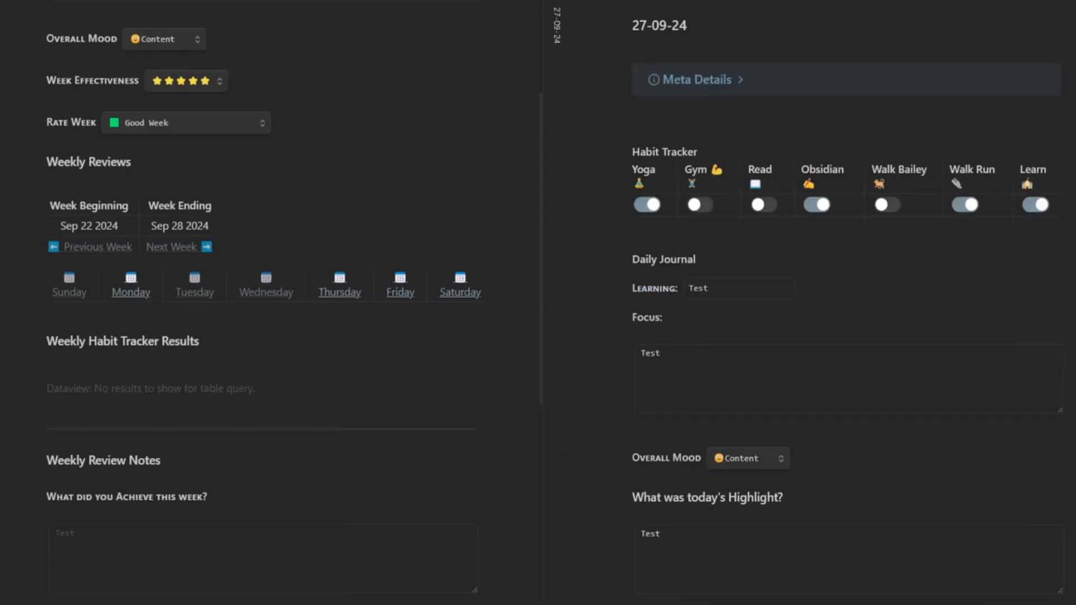
pyautogui.click(556, 1)
pyautogui.keyDown('ctrl'); pyautogui.click(752, 292); pyautogui.keyUp('ctrl')
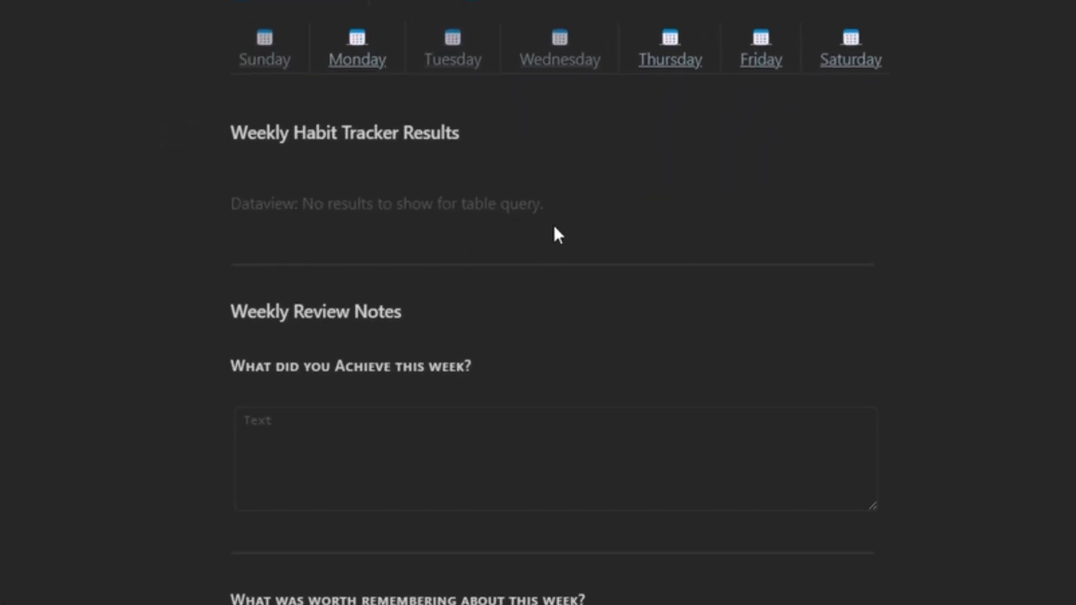
# Open the Weekly Review Template beside the weekly review and examine the WHERE condition in its Weekly Habit Tracker Results query
pyautogui.click(29, 300)
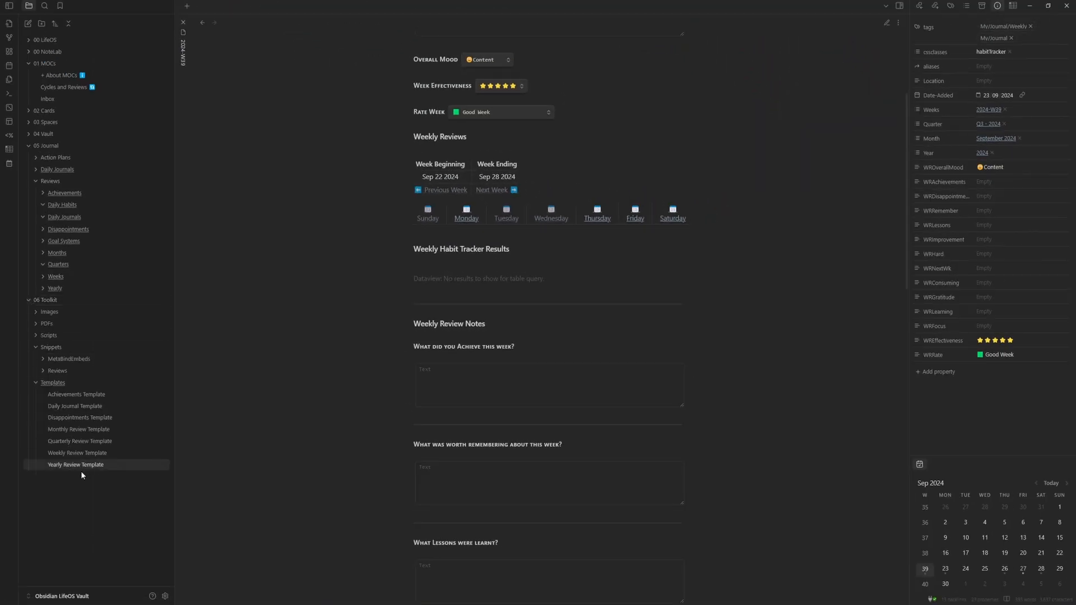
pyautogui.keyDown('ctrl'); pyautogui.click(88, 453); pyautogui.keyUp('ctrl')
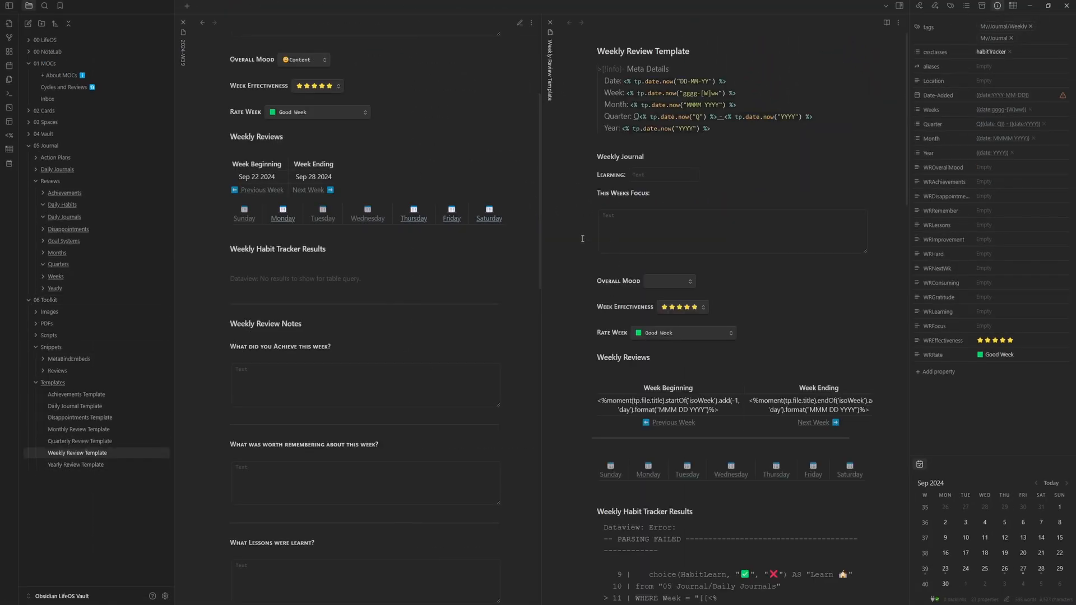
pyautogui.moveTo(907, 108); pyautogui.dragTo(907, 173)
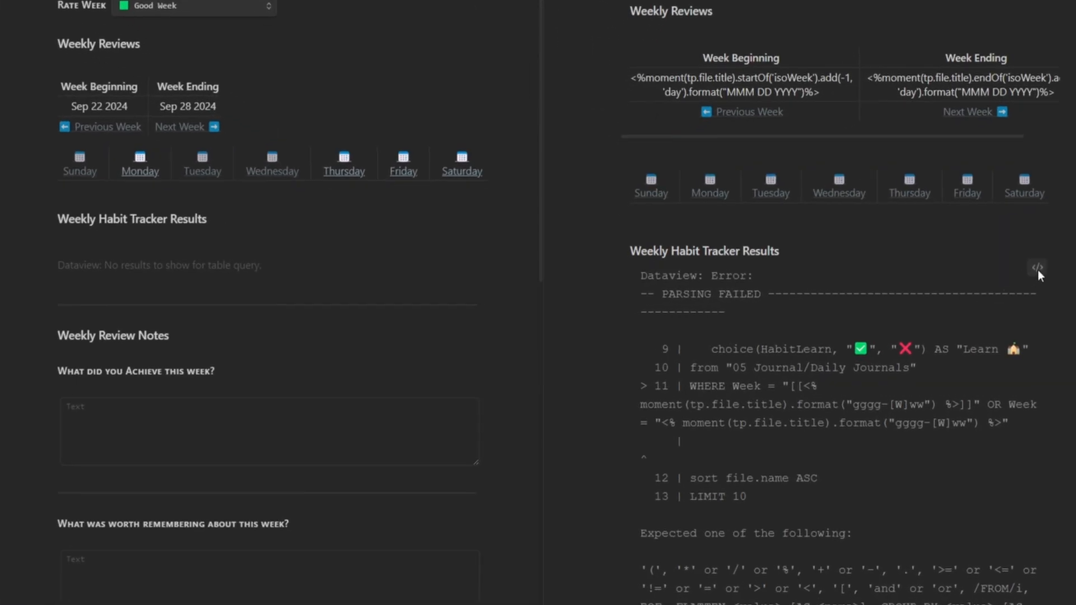
pyautogui.click(1037, 269)
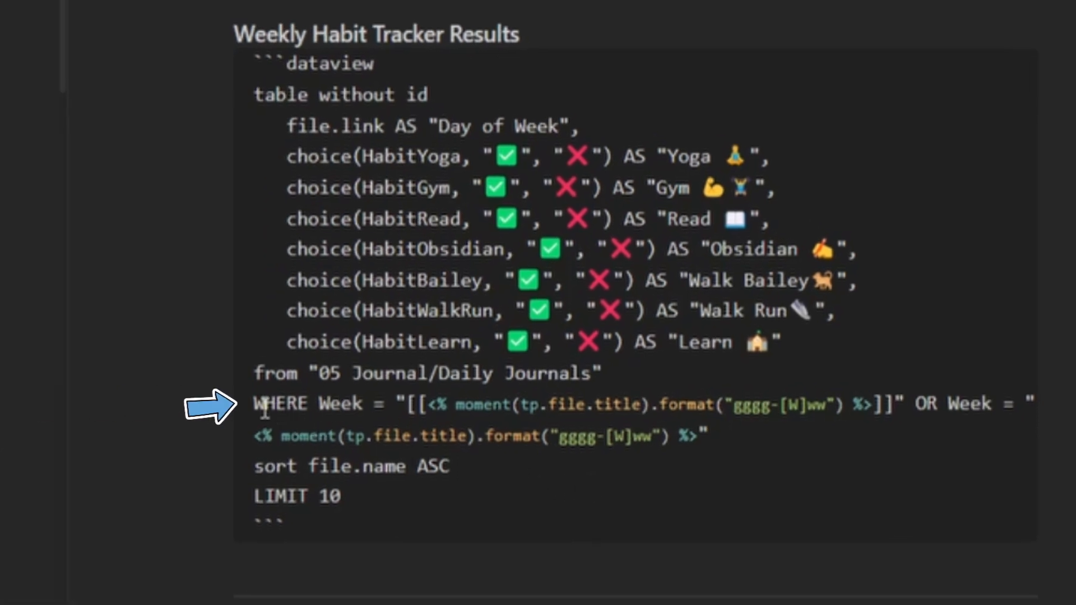
pyautogui.moveTo(255, 403); pyautogui.dragTo(372, 403)
pyautogui.click(372, 403)
pyautogui.doubleClick(339, 404)
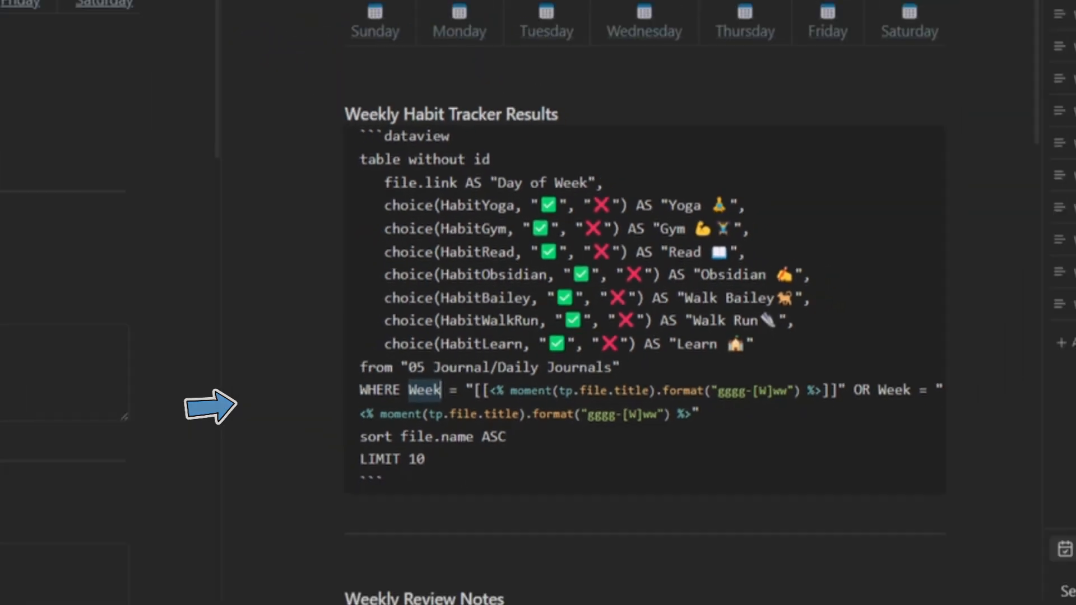
# Change Week to Weeks in both WHERE conditions of the template's habit tracker query and remove the quotes around the bracketed week link
pyautogui.click(869, 36)
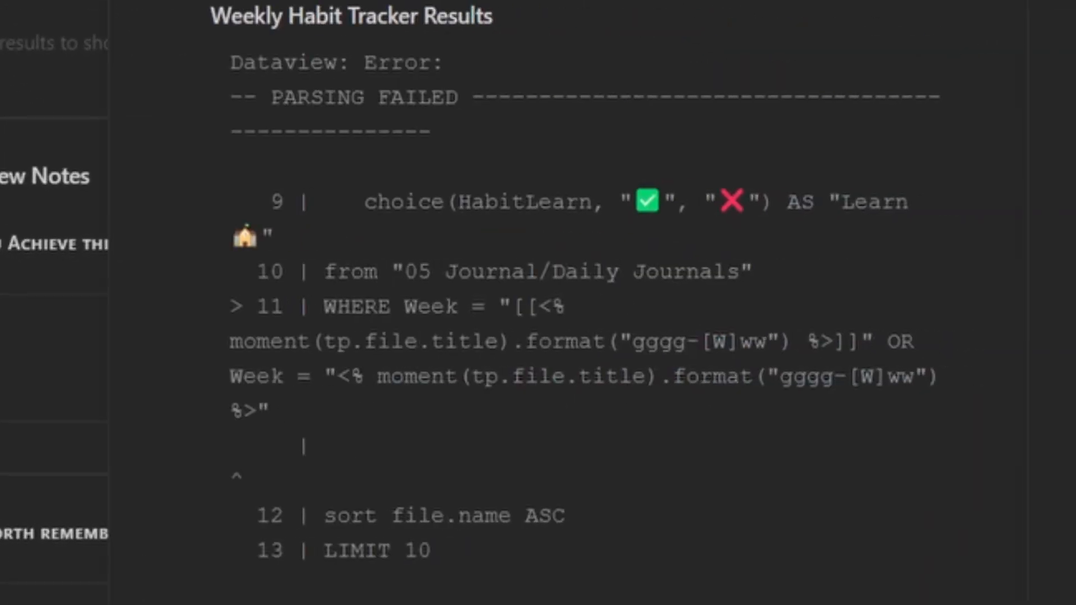
pyautogui.click(384, 404)
pyautogui.click(361, 442)
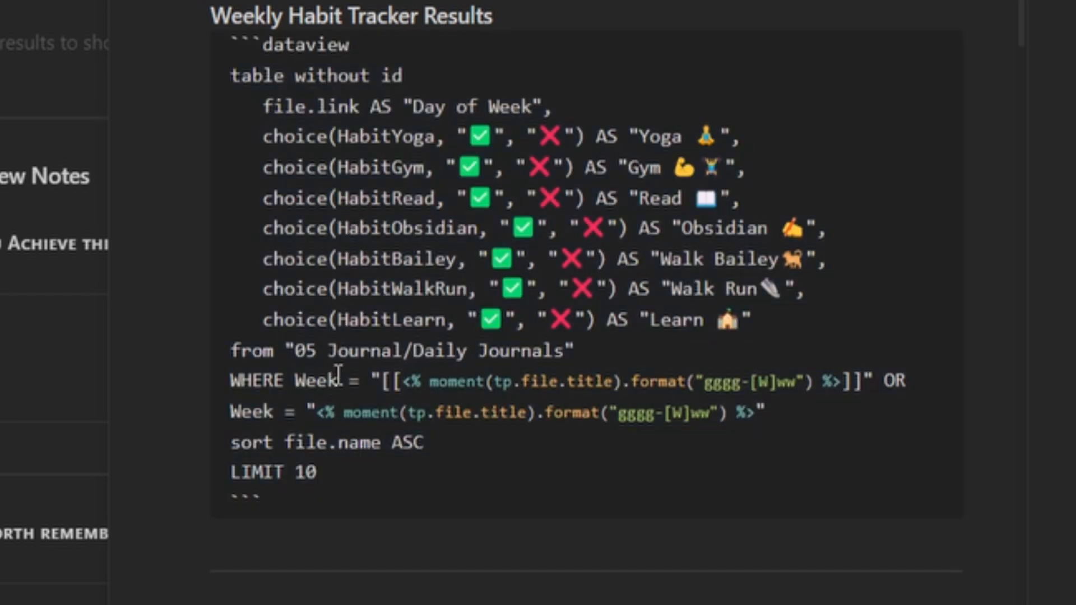
pyautogui.click(339, 382)
pyautogui.write('s')
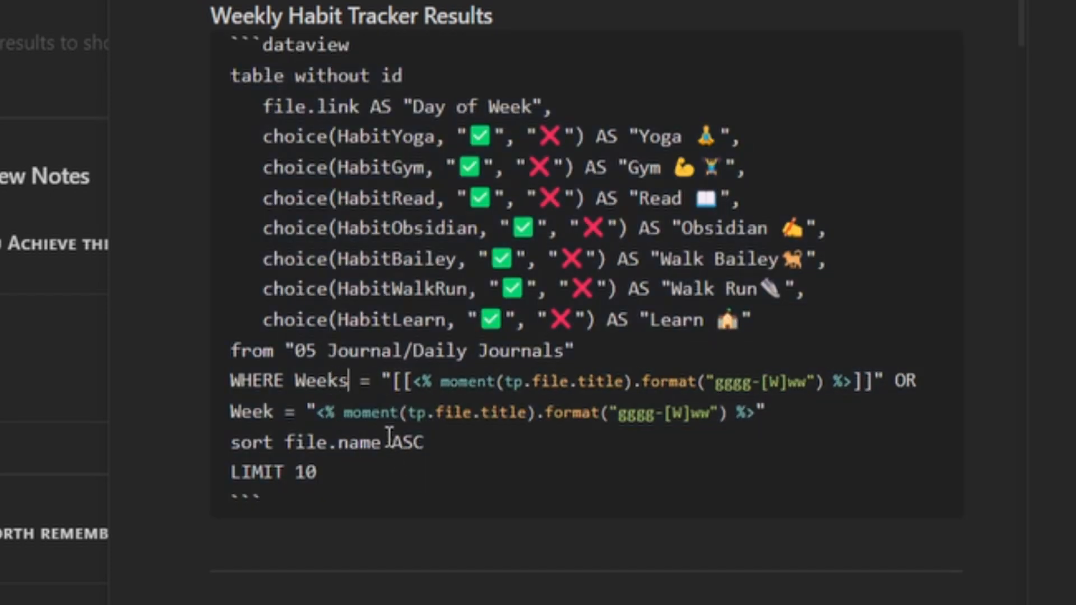
pyautogui.click(274, 414)
pyautogui.write('s')
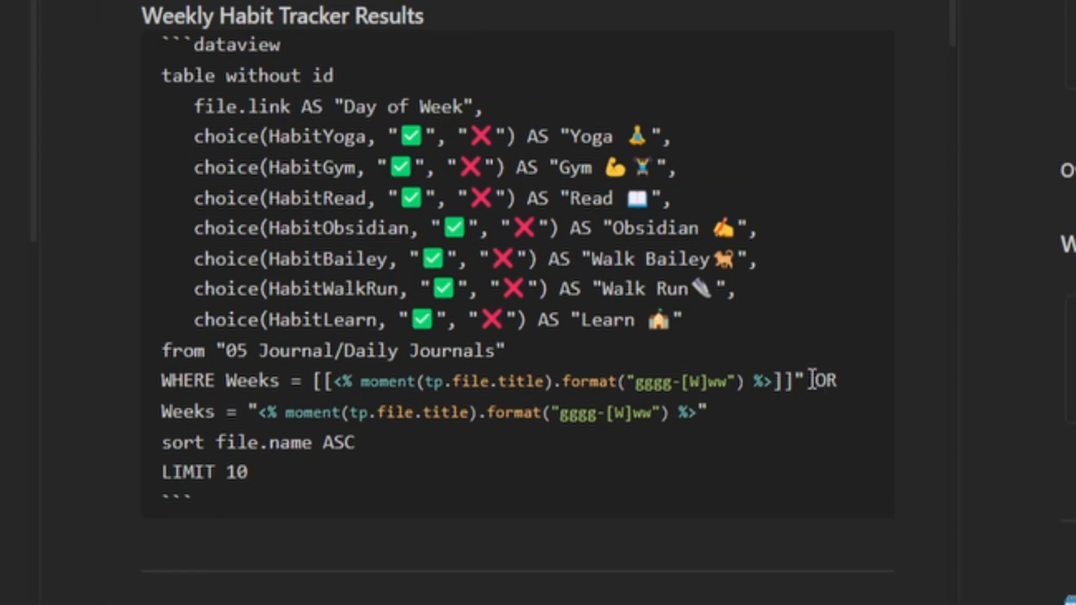
pyautogui.doubleClick(188, 413)
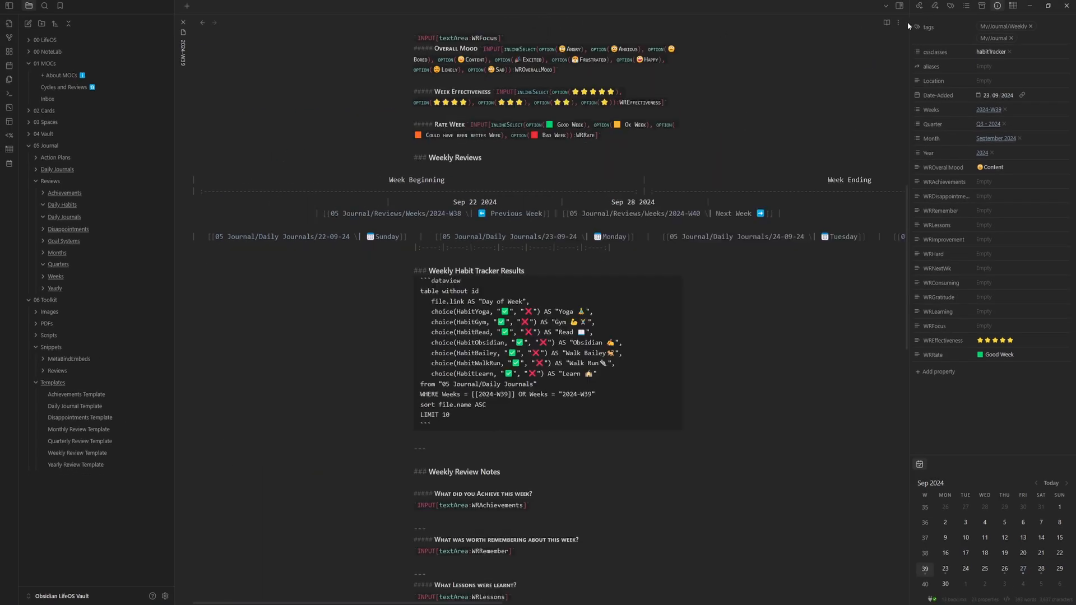
# Delete the 2024-W39 weekly note, create it again from the corrected template and check its Weekly Habit Tracker Results
pyautogui.click(888, 22)
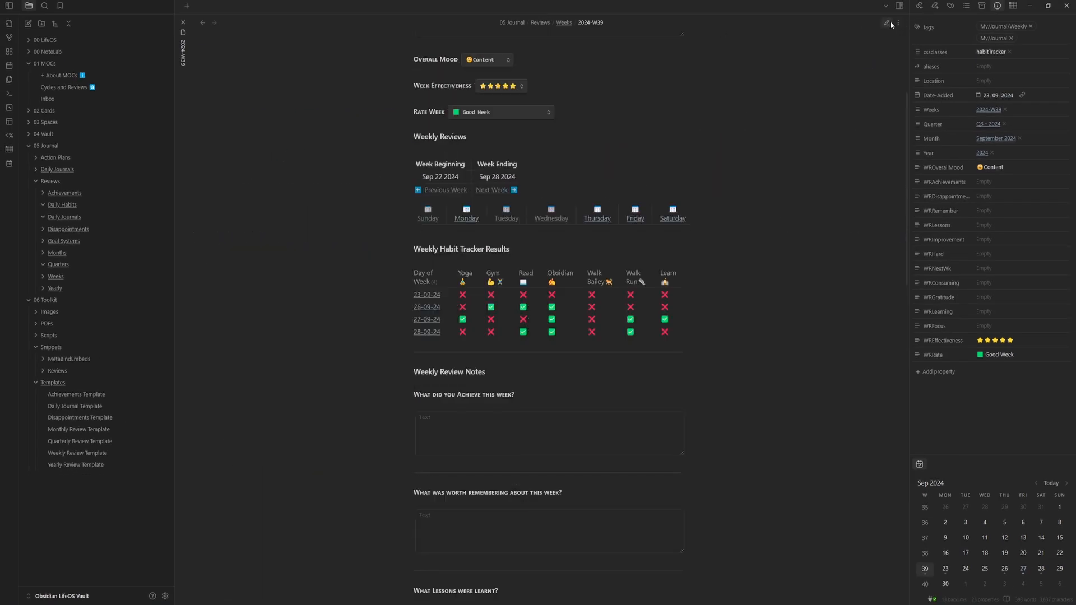
pyautogui.rightClick(180, 62)
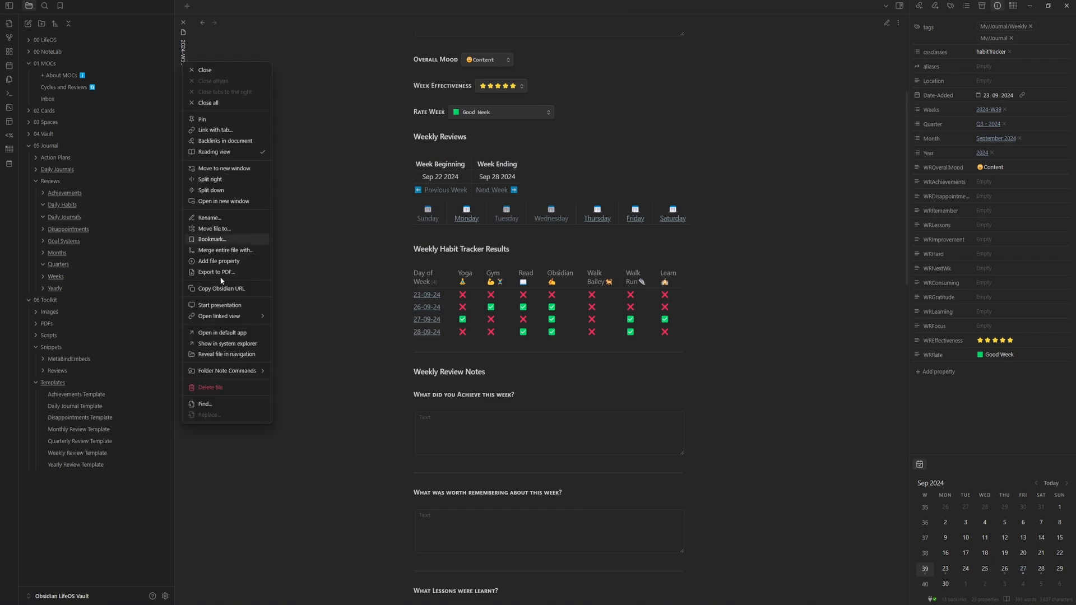
pyautogui.click(230, 389)
pyautogui.click(589, 341)
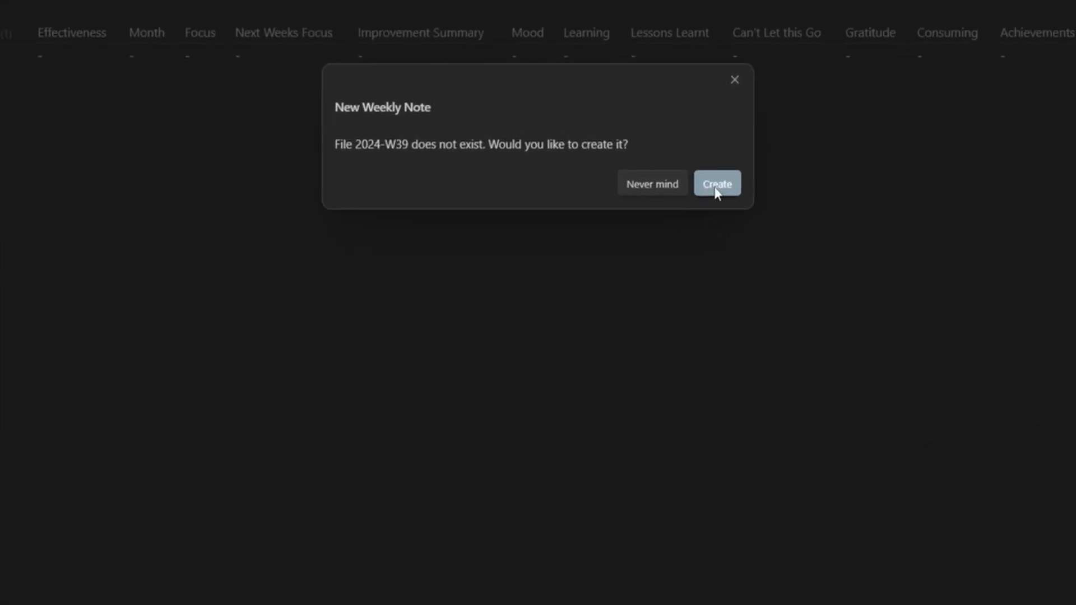
pyautogui.click(631, 331)
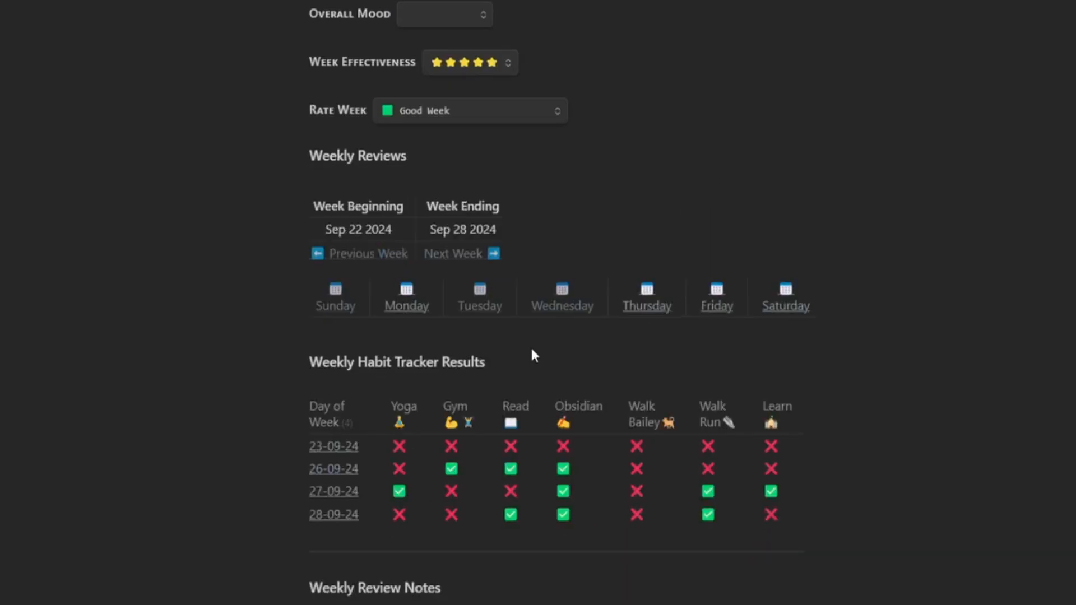
pyautogui.scroll(-5, 852, 453)
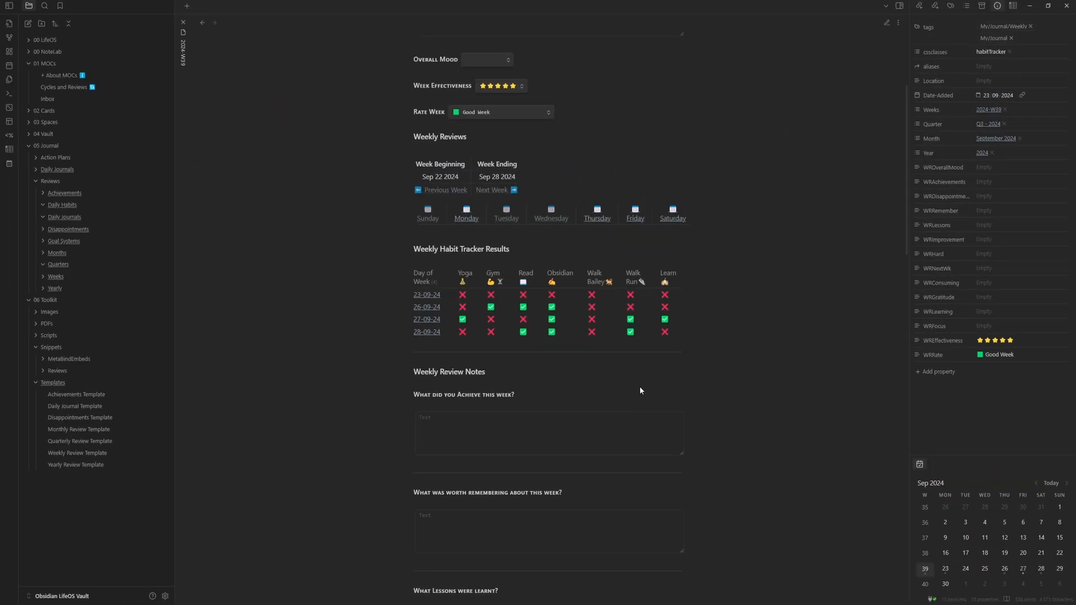
# Open the 2024-09 monthly note with Periodic Notes and expand its Meta Details
pyautogui.hotkey('ctrl', 'p')
pyautogui.write('per')
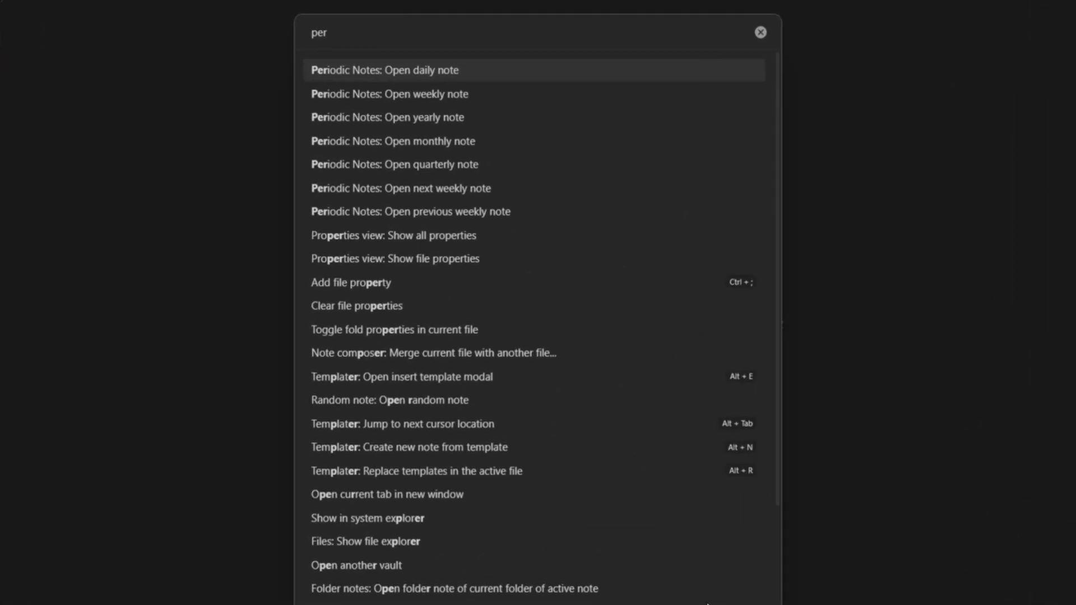
pyautogui.click(445, 140)
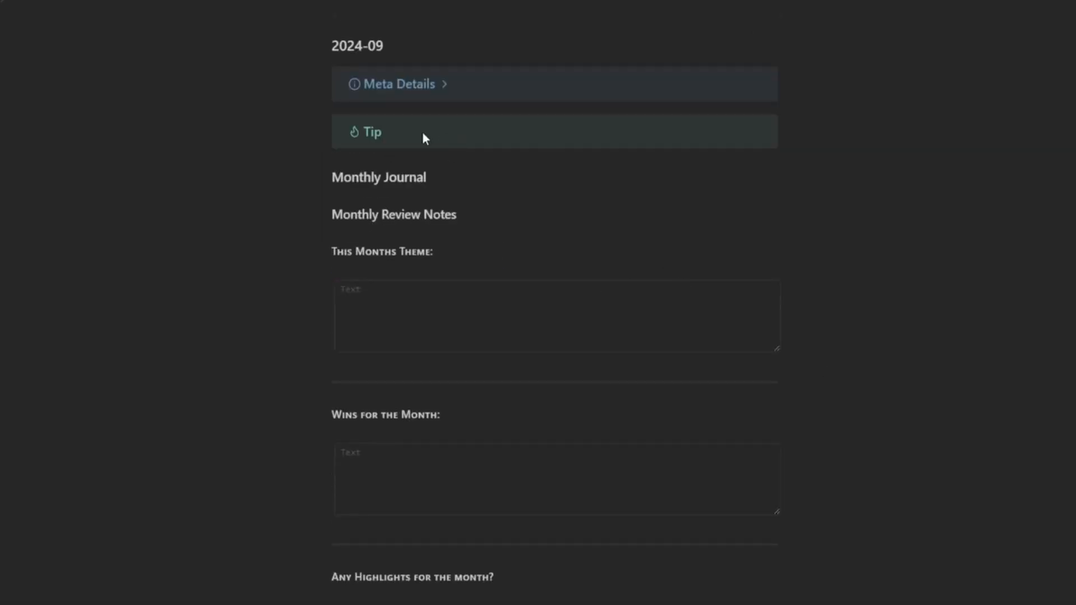
pyautogui.click(446, 85)
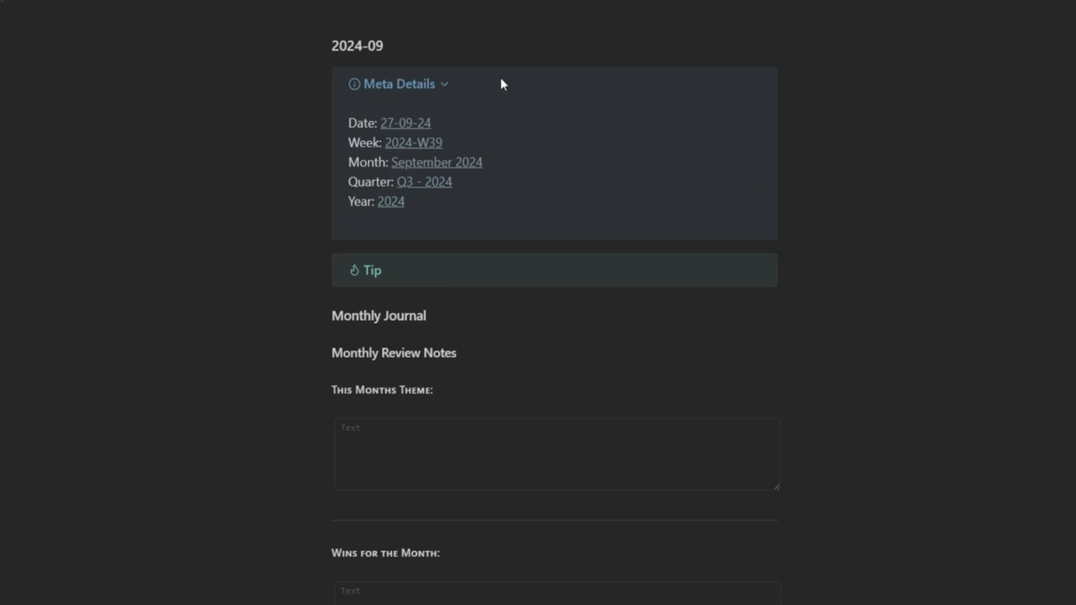
# Enter Test as the monthly review's theme, wins, highlights, achievements and disappointments
pyautogui.click(416, 463)
pyautogui.write('Test')
pyautogui.click(443, 594)
pyautogui.write('Test')
pyautogui.scroll(-4, 535, 322)
pyautogui.click(536, 321)
pyautogui.write('Test')
pyautogui.click(551, 394)
pyautogui.write('T')
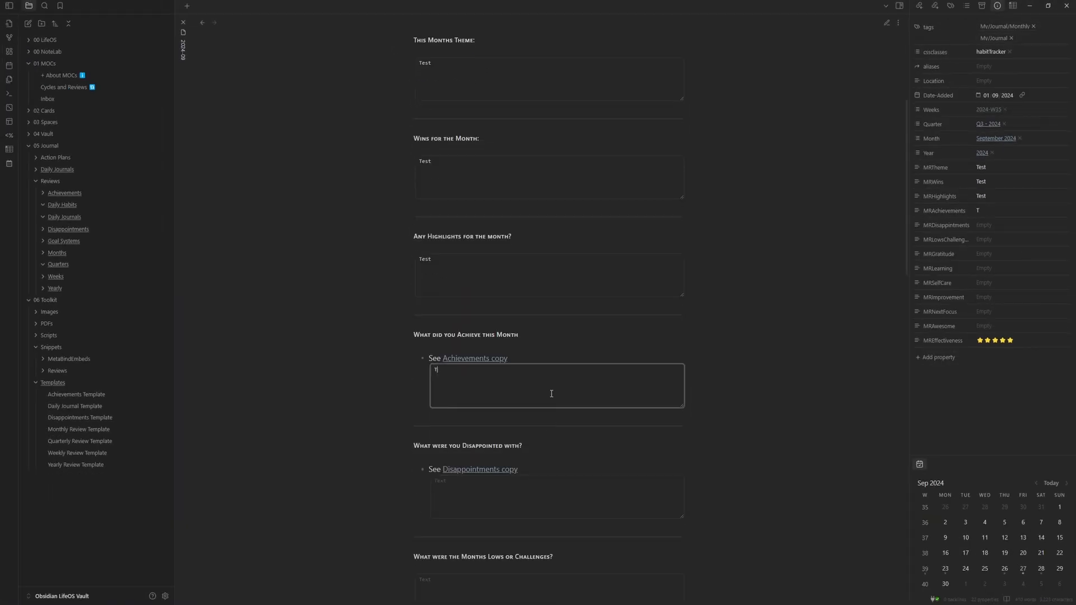
pyautogui.write('est')
pyautogui.click(522, 503)
pyautogui.write('Test')
# Enter Test in the remaining monthly review answers, from Lows or Challenges to How to make next month Awesome, and rate the month four stars
pyautogui.scroll(-4, 521, 505)
pyautogui.click(516, 394)
pyautogui.write('Test')
pyautogui.scroll(-3, 517, 393)
pyautogui.write('t')
pyautogui.click(496, 400)
pyautogui.write('Test')
pyautogui.click(496, 469)
pyautogui.write('Test')
pyautogui.click(500, 468)
pyautogui.write('Test')
pyautogui.click(453, 336)
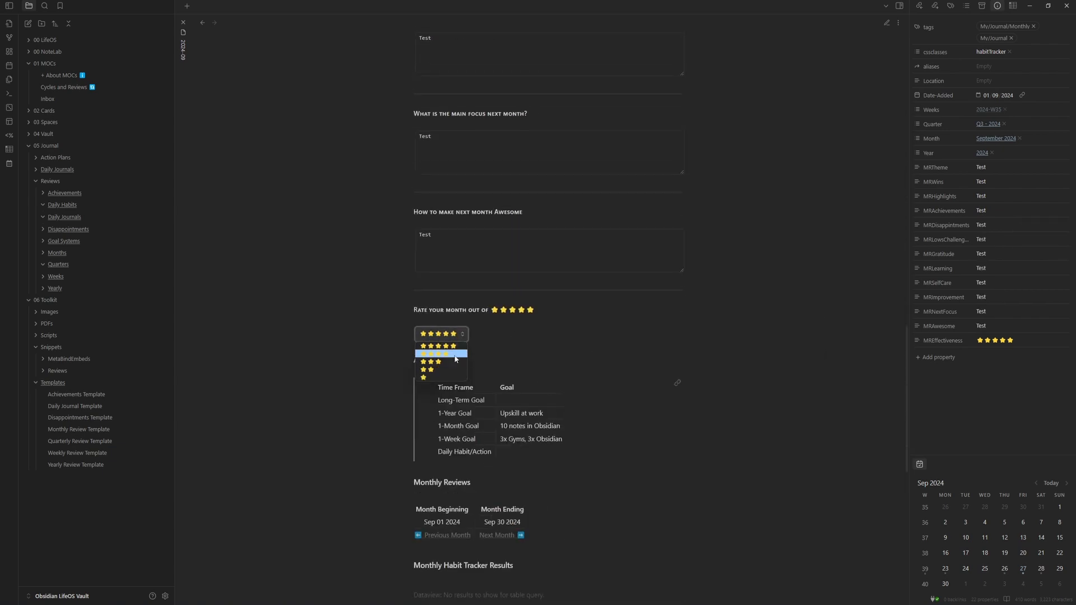
pyautogui.click(454, 355)
# Examine the Month conditions in the monthly template's Monthly Habit Tracker Results and Notes this month queries
pyautogui.scroll(-5, 455, 355)
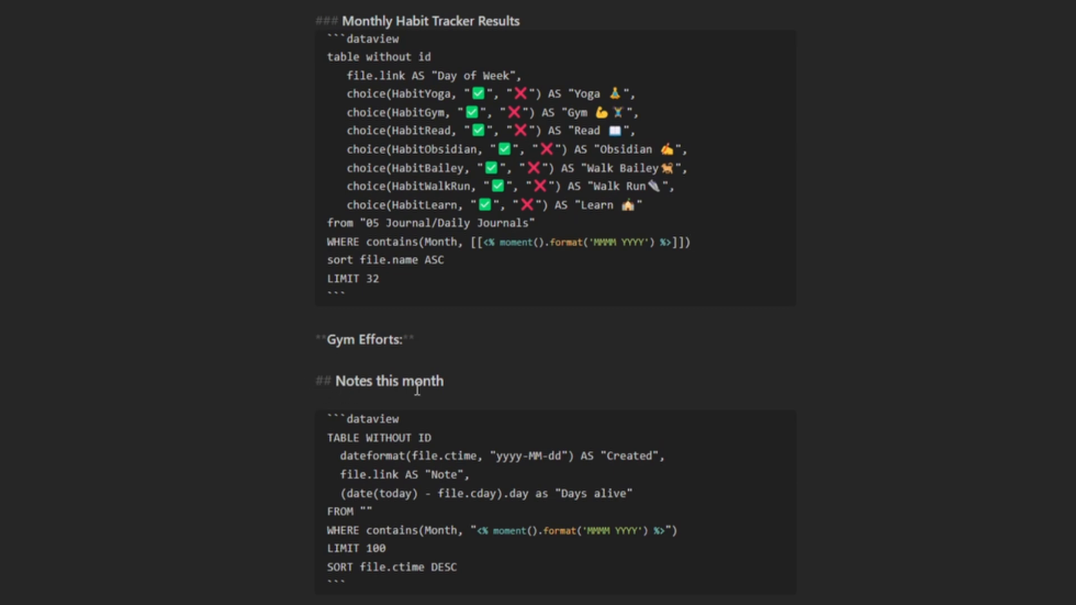
pyautogui.moveTo(700, 246); pyautogui.dragTo(298, 236)
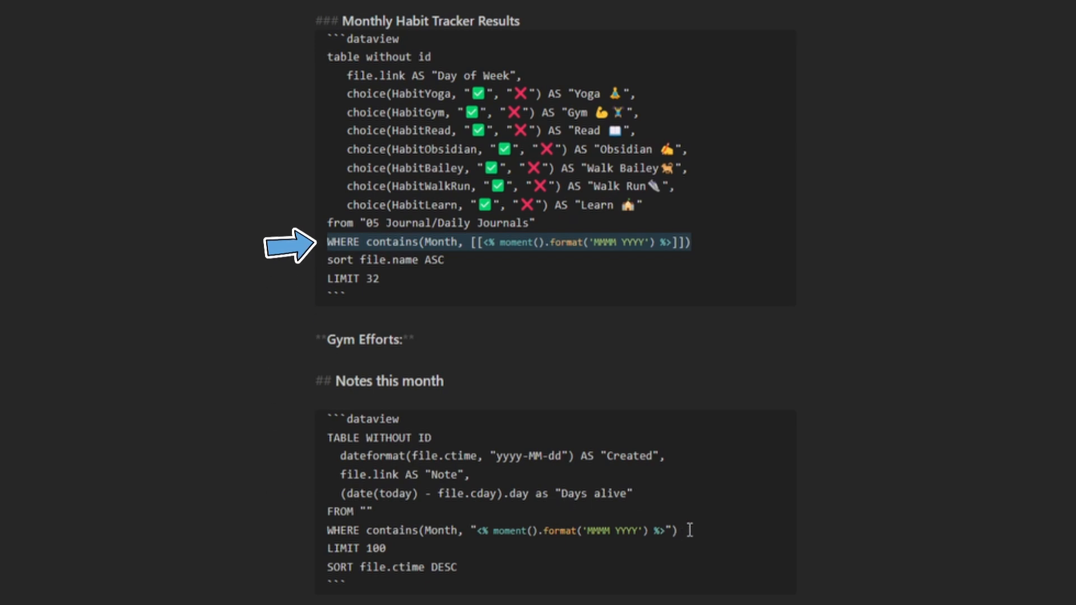
pyautogui.moveTo(679, 531); pyautogui.dragTo(271, 525)
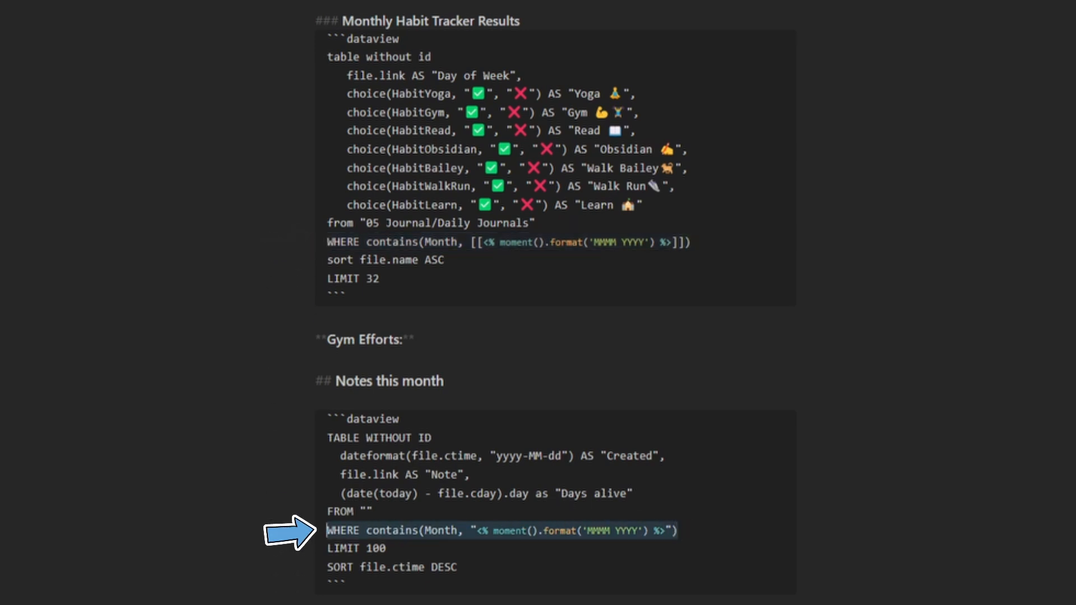
# Open a fresh 2024-09 monthly note with Periodic Notes and look through its review sections
pyautogui.hotkey('ctrl', 'p')
pyautogui.write('mon')
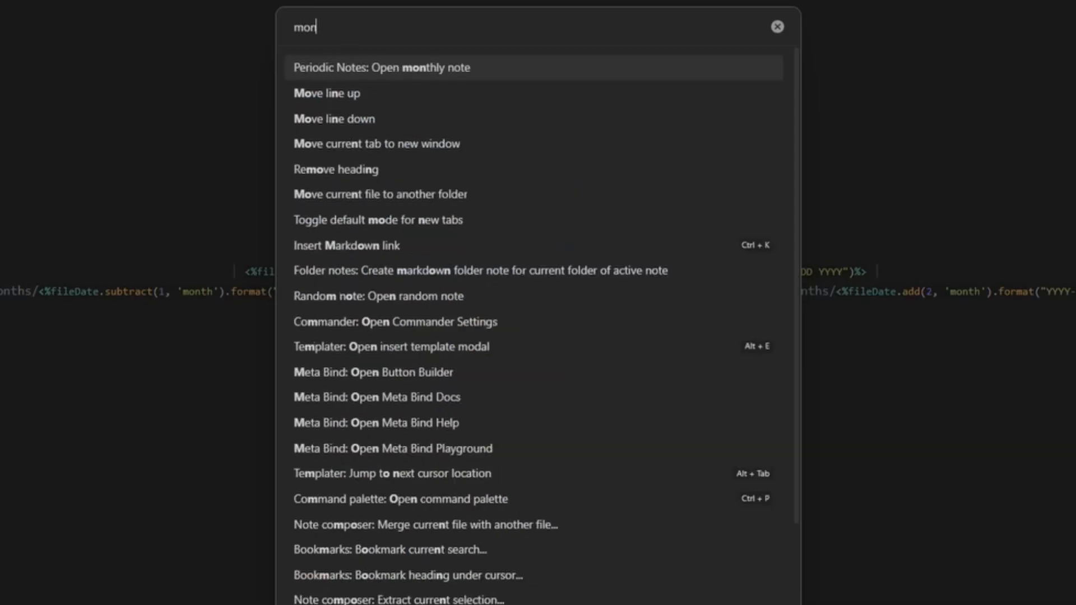
pyautogui.press('BackSpace')
pyautogui.press('BackSpace')
pyautogui.press('BackSpace')
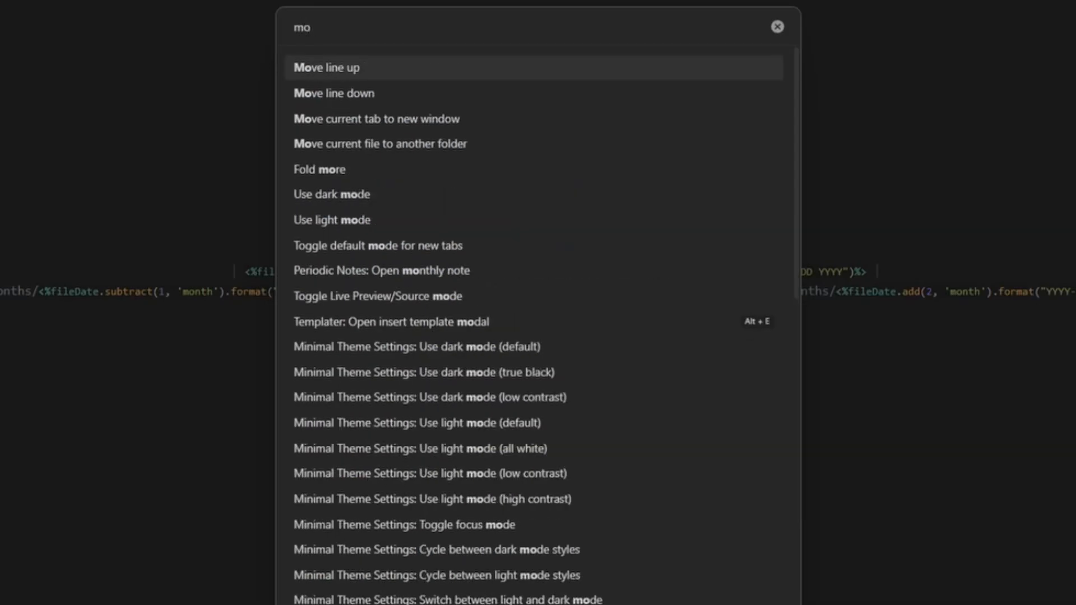
pyautogui.write('per')
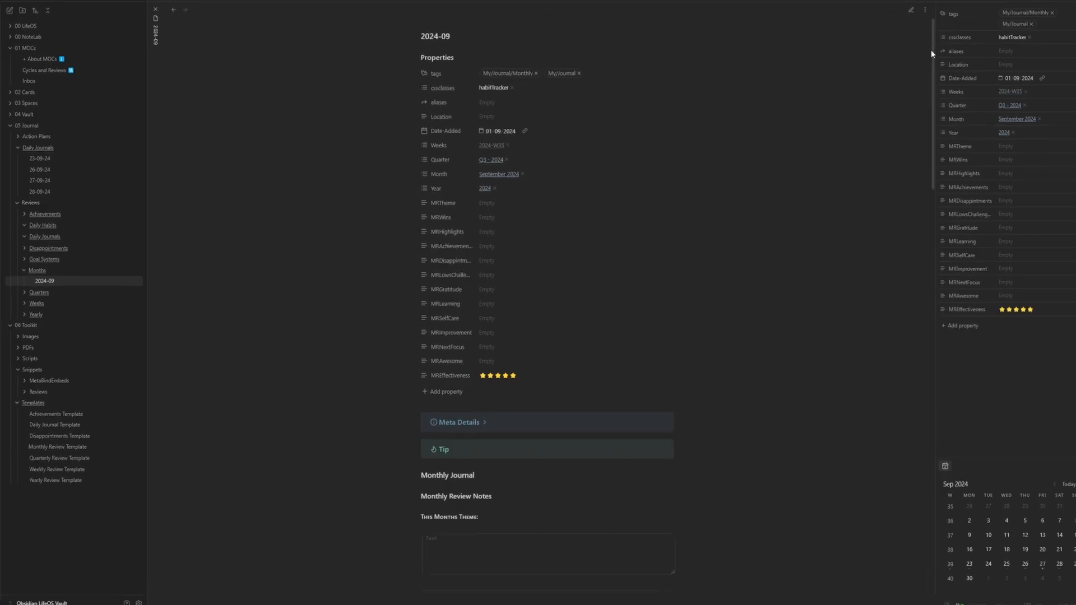
pyautogui.moveTo(933, 53); pyautogui.dragTo(932, 92)
pyautogui.scroll(-5, 396, 25)
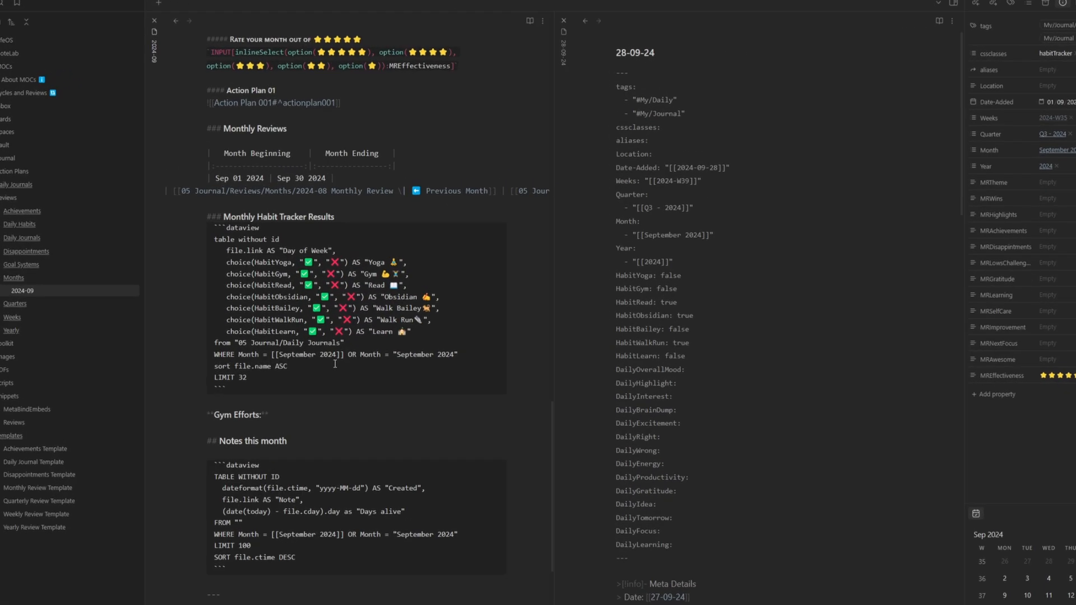
# Open the 2024-Q3 quarterly note with Periodic Notes and expand its Quarter Reminder and Meta Details
pyautogui.hotkey('ctrl', 'p')
pyautogui.write('qua')
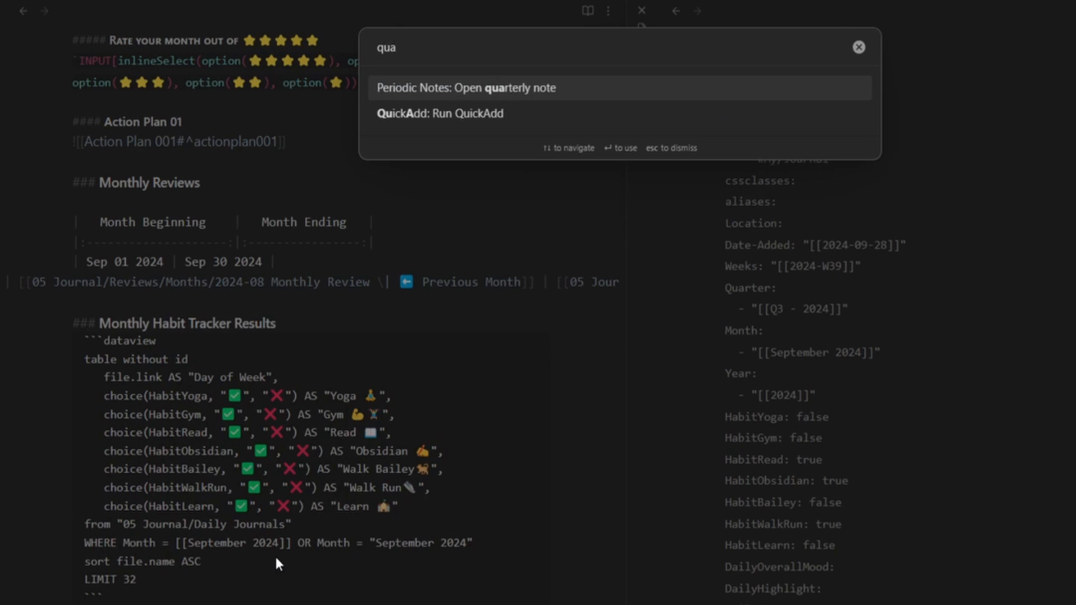
pyautogui.press('Return')
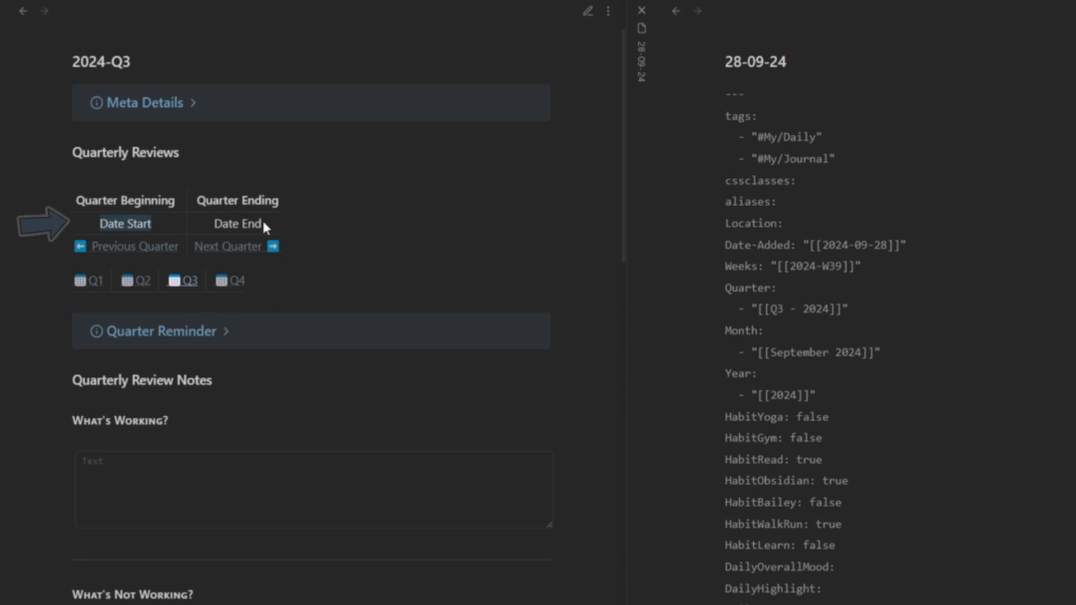
pyautogui.click(216, 331)
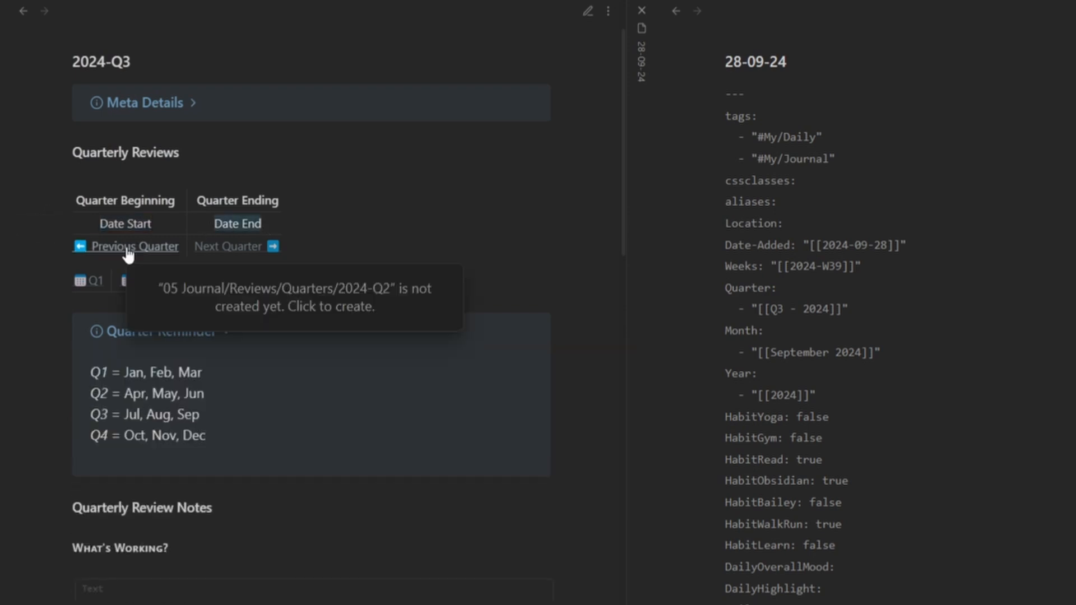
pyautogui.click(192, 115)
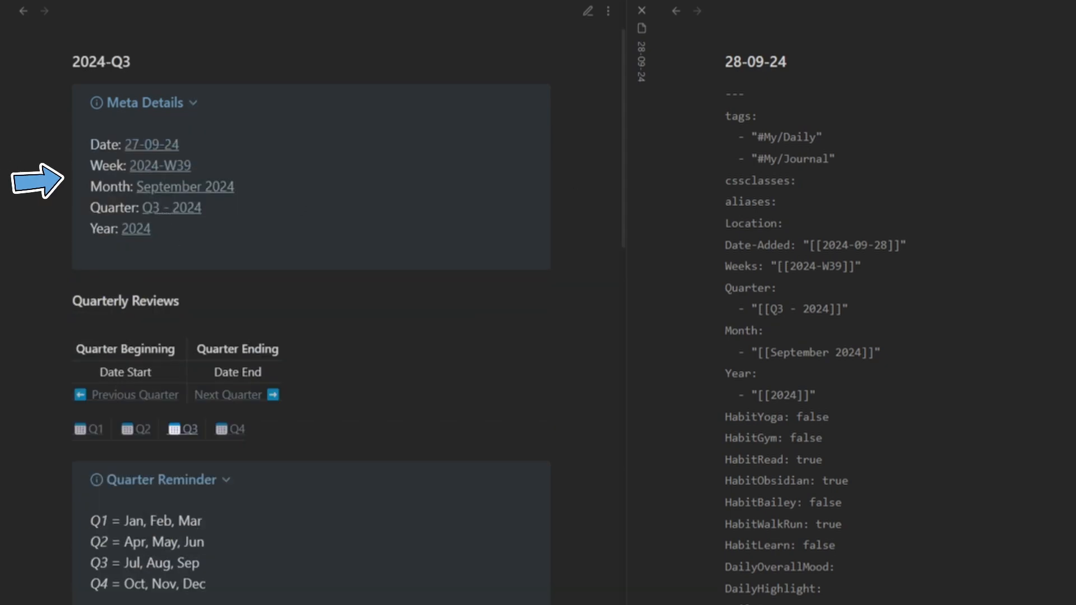
# Enter Test under What's Working, What's Not Working and Changes to Plan or Approach in the quarterly review
pyautogui.scroll(-3, 295, 564)
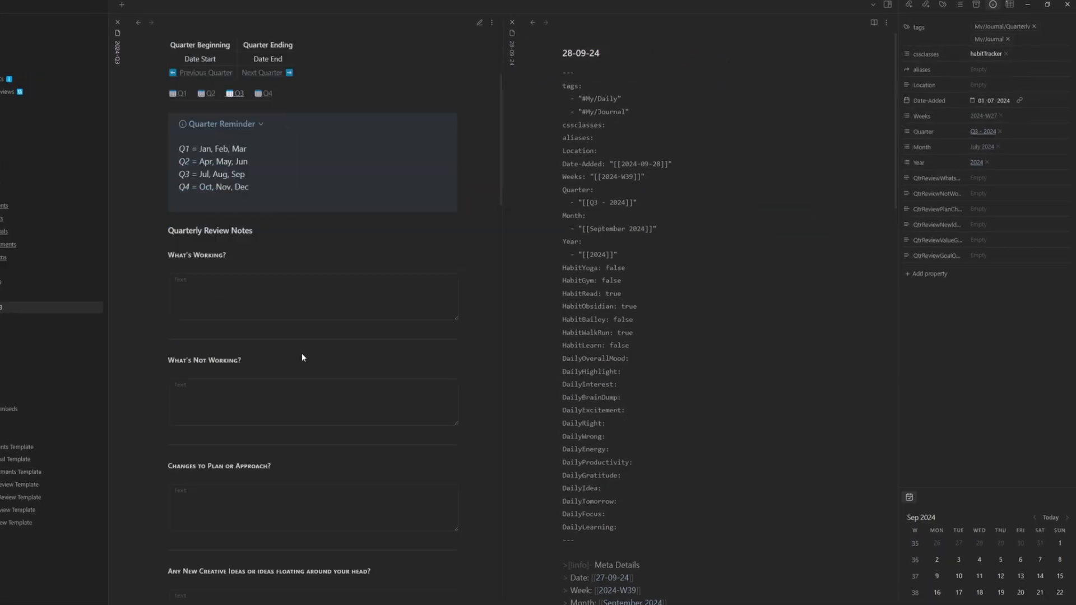
pyautogui.click(295, 310)
pyautogui.write('Test')
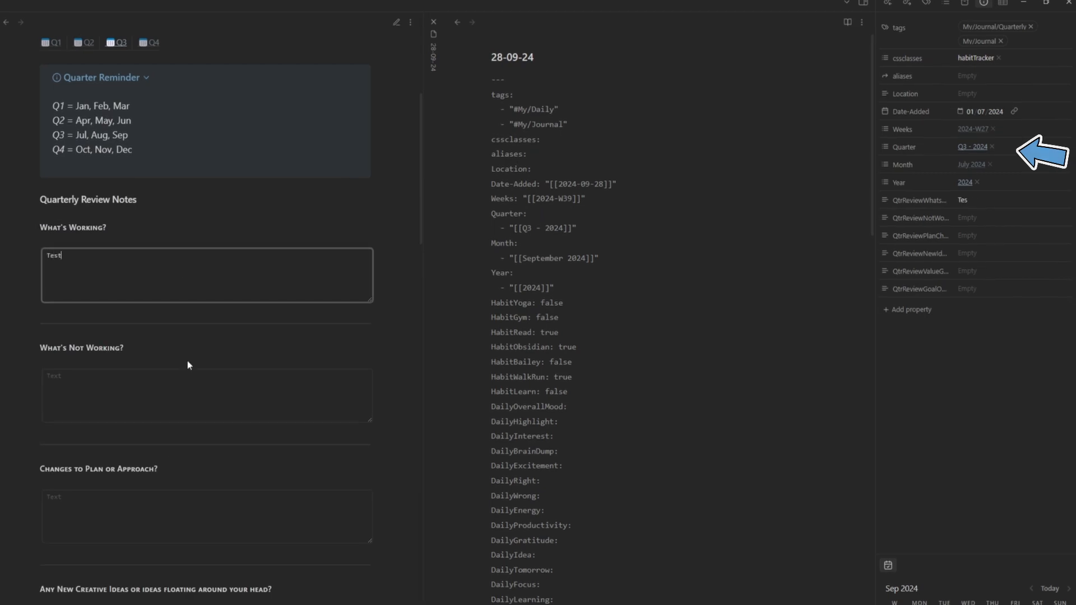
pyautogui.click(293, 386)
pyautogui.write('Test')
pyautogui.click(261, 498)
pyautogui.write('Test')
# Enter Test for the quarter's creative ideas, Value Goals and Goal Outcomes, and view Notes Created this Quarter
pyautogui.scroll(-5, 146, 507)
pyautogui.click(144, 375)
pyautogui.write('Test')
pyautogui.click(156, 511)
pyautogui.write('Tes')
pyautogui.write('st')
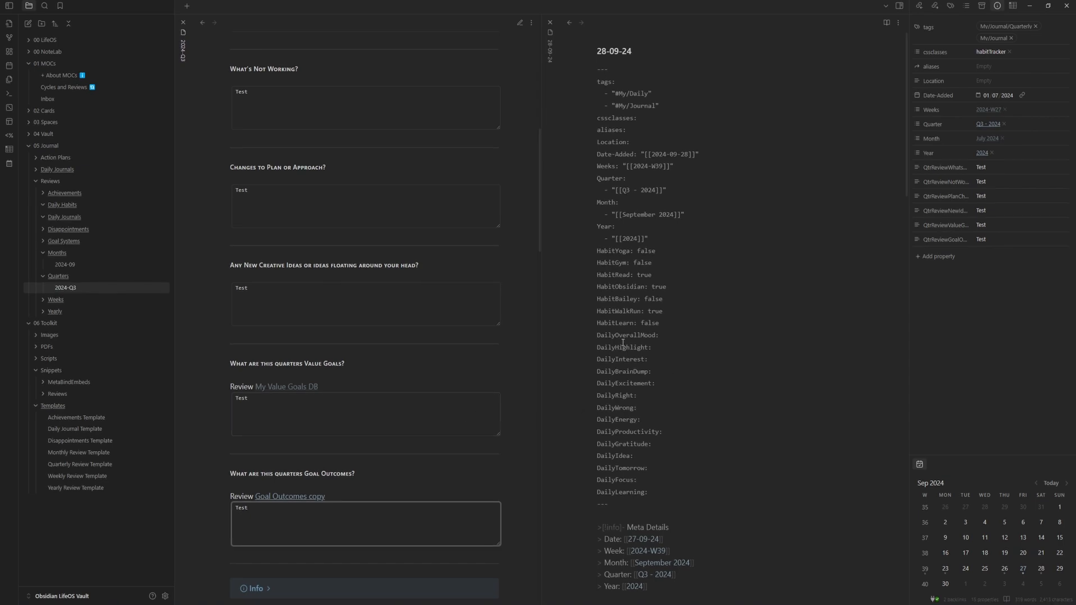
pyautogui.scroll(-10, 404, 364)
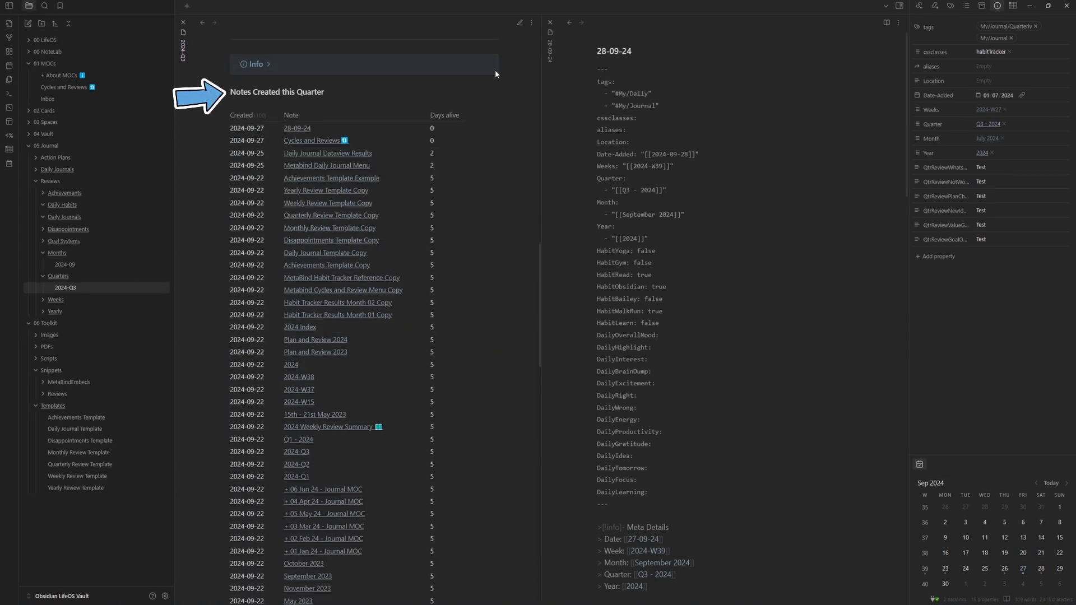
# Switch the quarterly note back to editing, open the 2024 yearly note with Periodic Notes in reading view, and expand its Meta Details
pyautogui.click(519, 22)
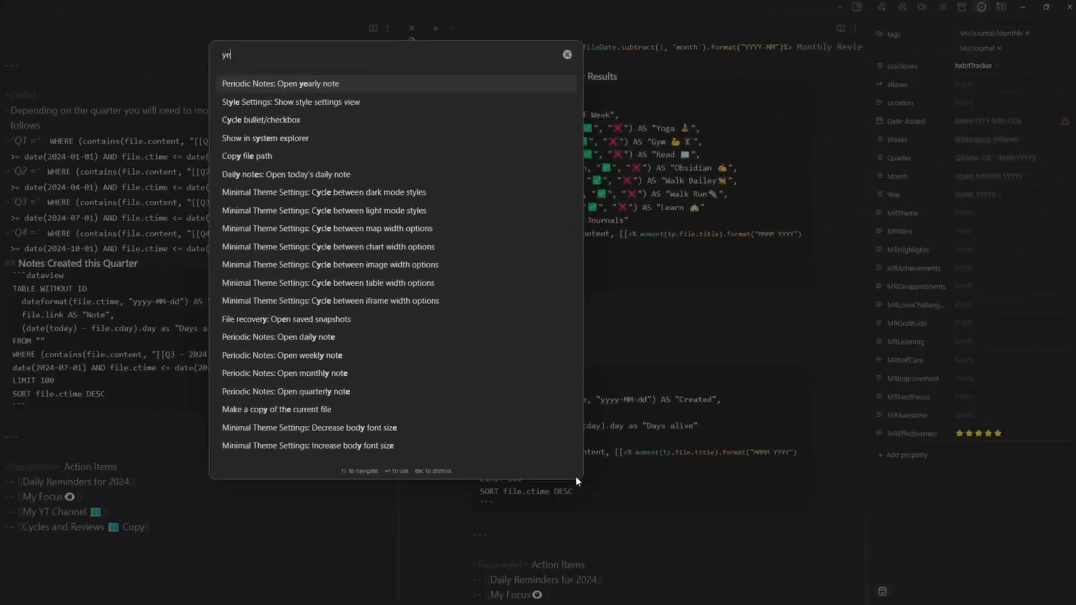
pyautogui.write('ar')
pyautogui.click(294, 89)
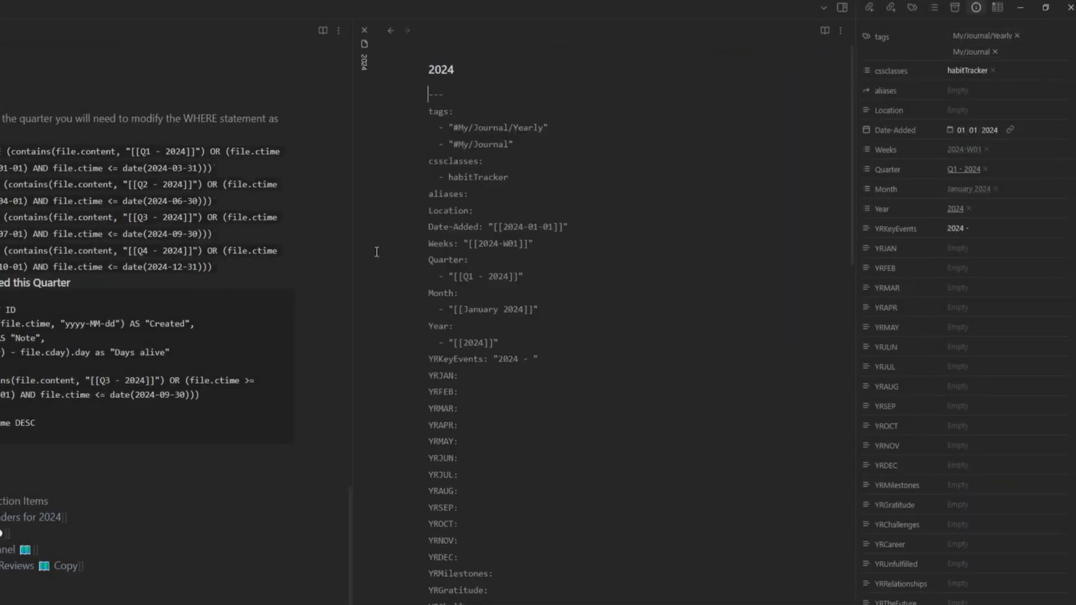
pyautogui.click(825, 30)
pyautogui.click(492, 107)
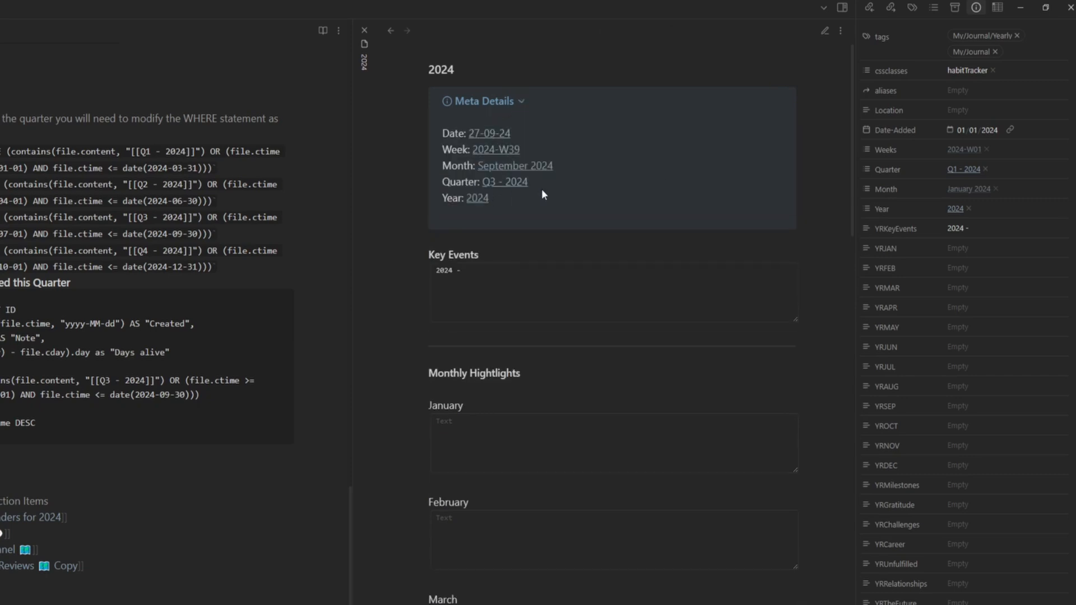
# Enter Test as the monthly highlight for each month, January to December, in the yearly review
pyautogui.click(463, 443)
pyautogui.write('Test')
pyautogui.click(463, 557)
pyautogui.write('Test')
pyautogui.click(464, 604)
pyautogui.write('TestTest')
pyautogui.scroll(-4, 612, 314)
pyautogui.click(521, 604)
pyautogui.write('S')
# Enter Test in the remaining yearly review sections, from milestones and gratitude through Challenges and Obstacles to Looking forward
pyautogui.click(483, 541)
pyautogui.write('Test')
pyautogui.scroll(-4, 483, 601)
pyautogui.click(510, 425)
pyautogui.write('Test')
pyautogui.click(480, 540)
pyautogui.write('Test')
pyautogui.scroll(-1, 475, 601)
pyautogui.click(482, 567)
pyautogui.write('Test')
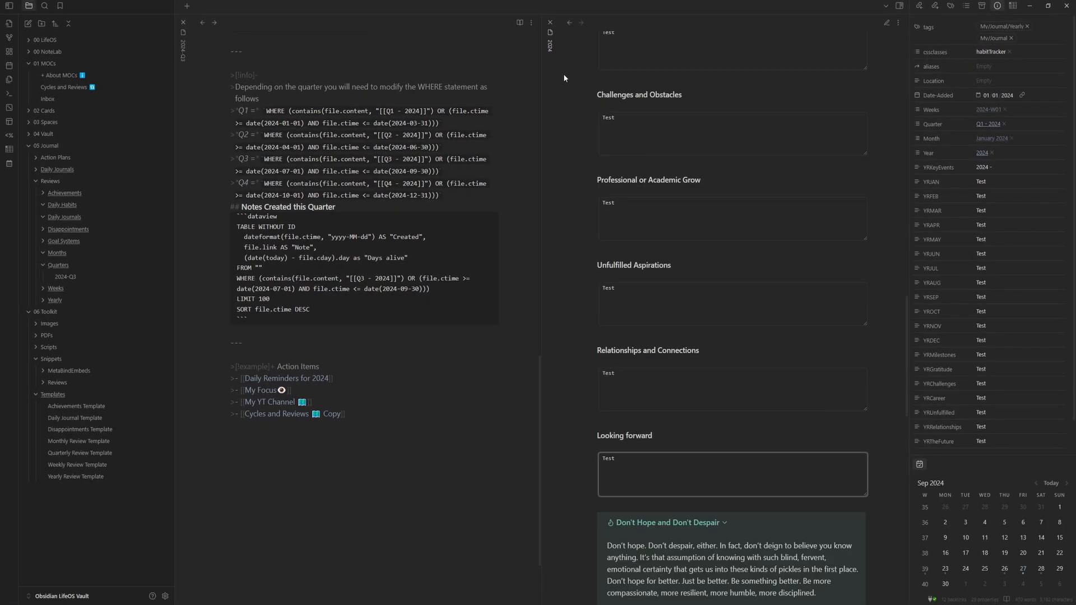
# Close the 2024 yearly note and the 2024-Q3 note, and collapse the Quarters folder
pyautogui.click(550, 23)
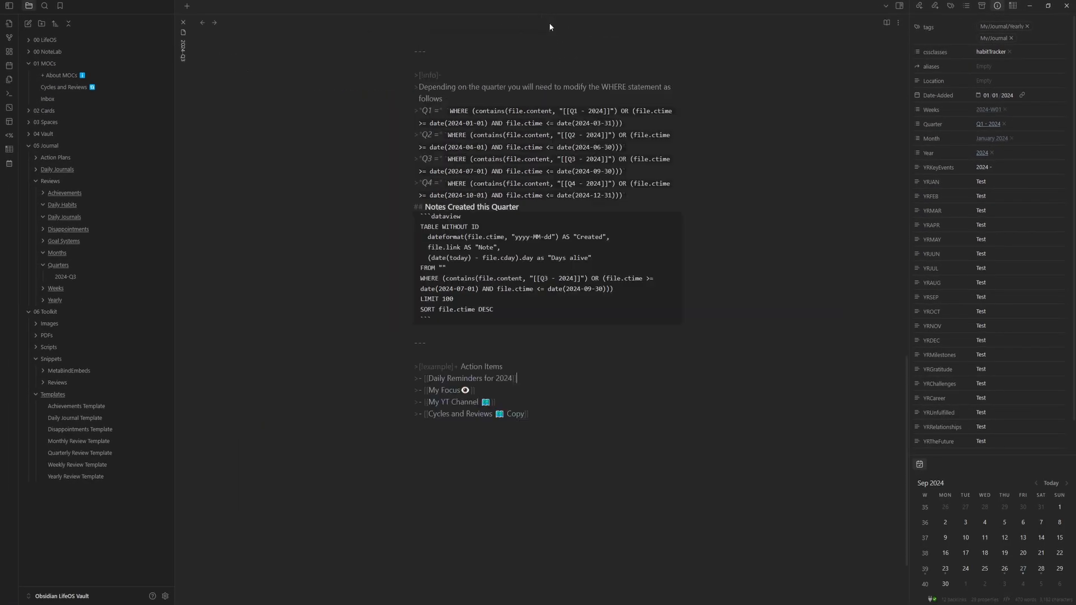
pyautogui.click(183, 23)
pyautogui.click(53, 266)
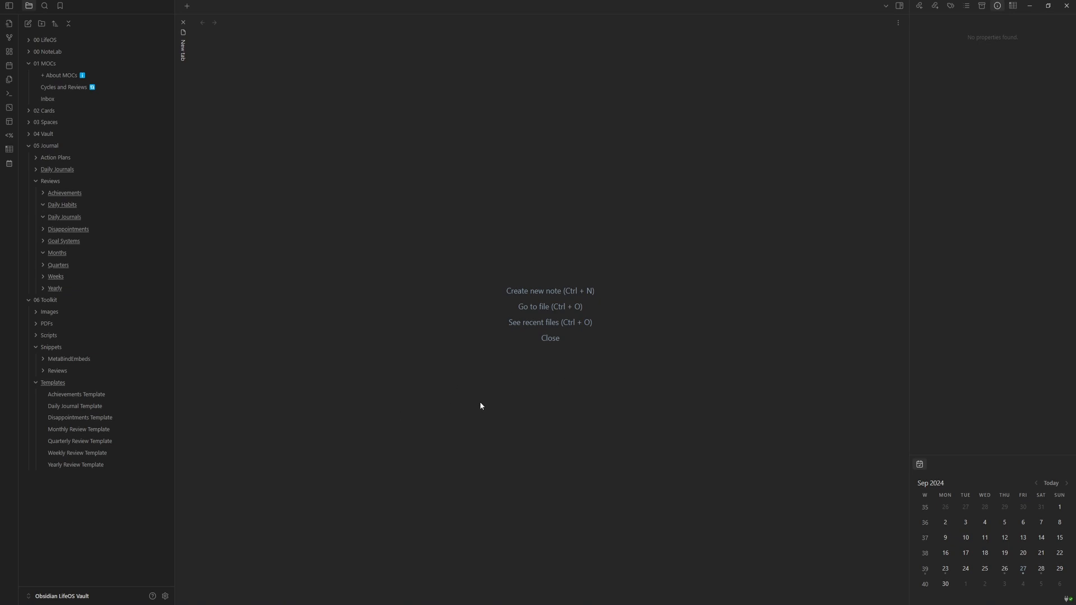
# Add a Macro choice named New Monthly Review in the QuickAdd settings
pyautogui.click(165, 596)
pyautogui.click(327, 456)
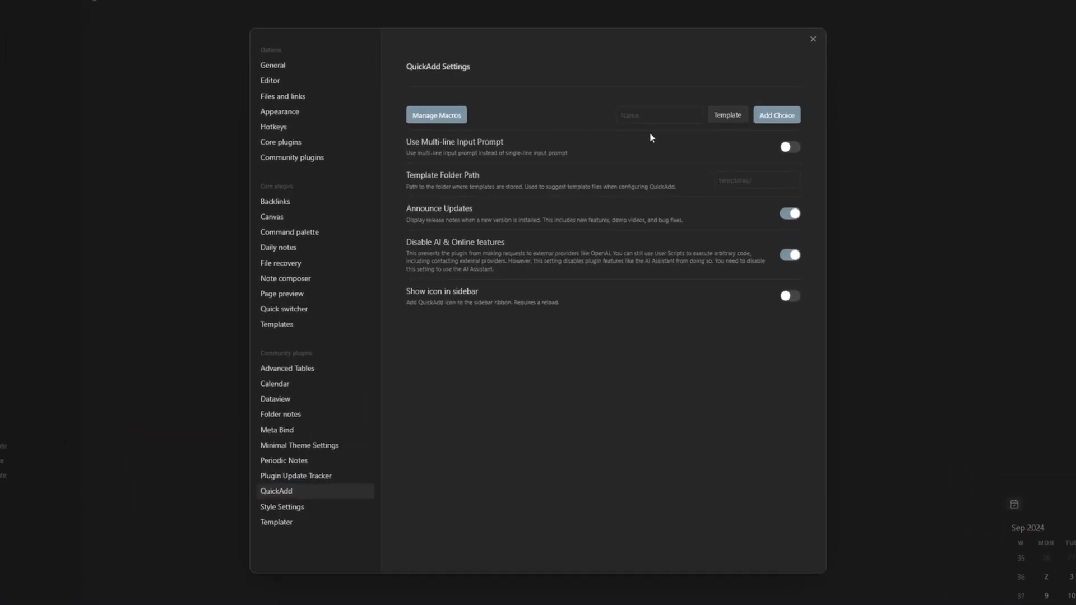
pyautogui.click(655, 114)
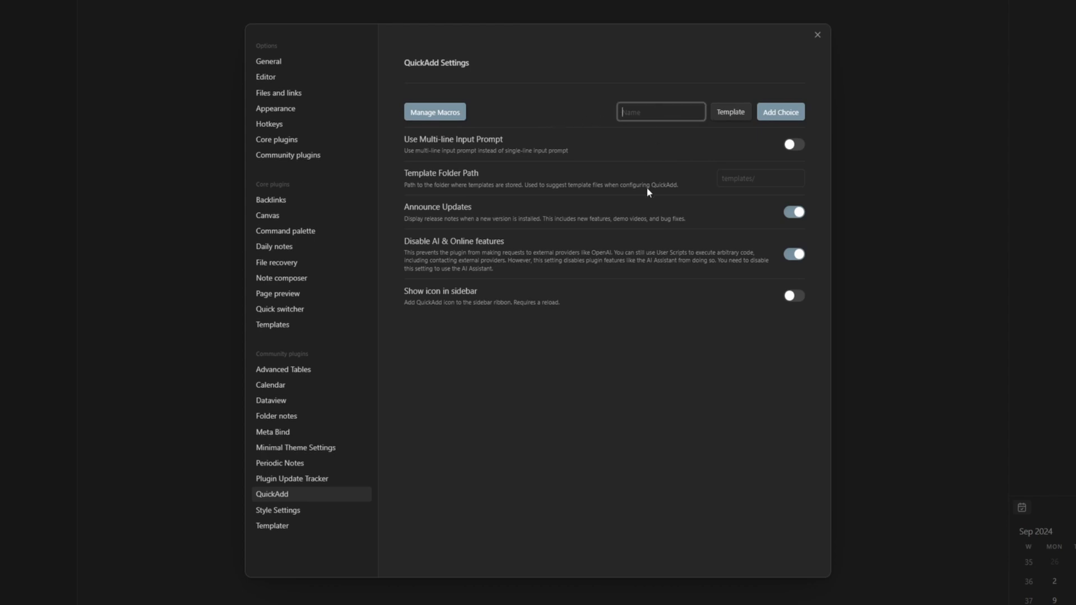
pyautogui.click(722, 116)
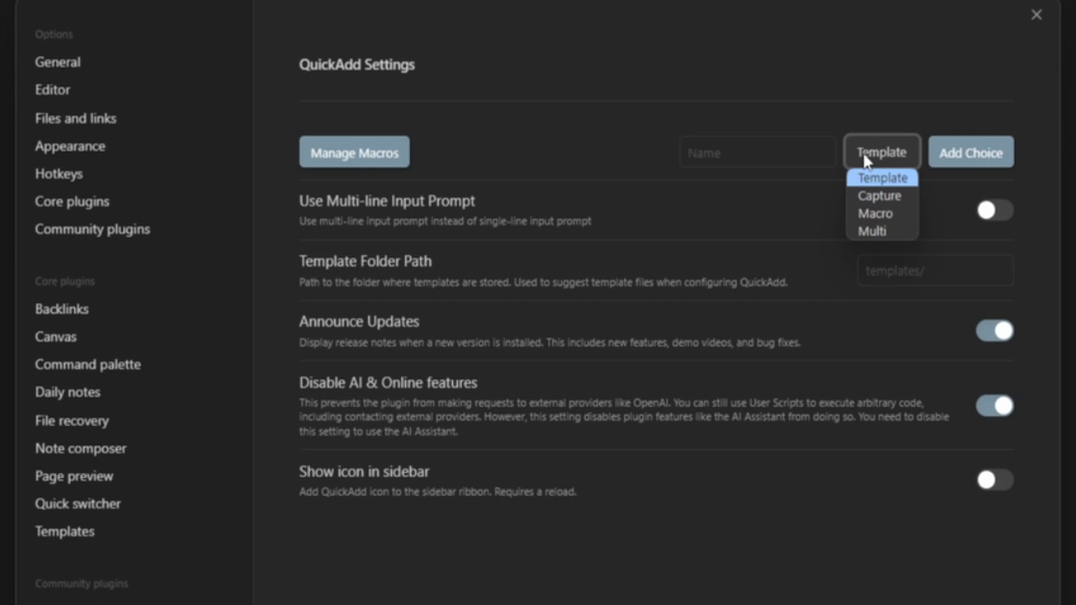
pyautogui.click(882, 214)
pyautogui.click(780, 159)
pyautogui.write('New ')
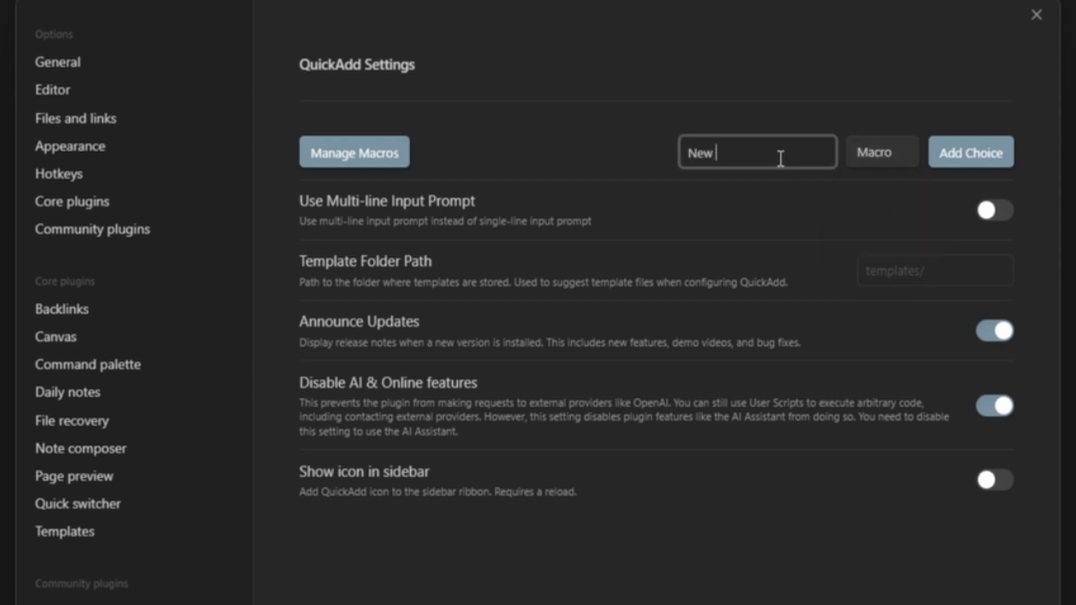
pyautogui.write('Monthly Review')
pyautogui.click(978, 162)
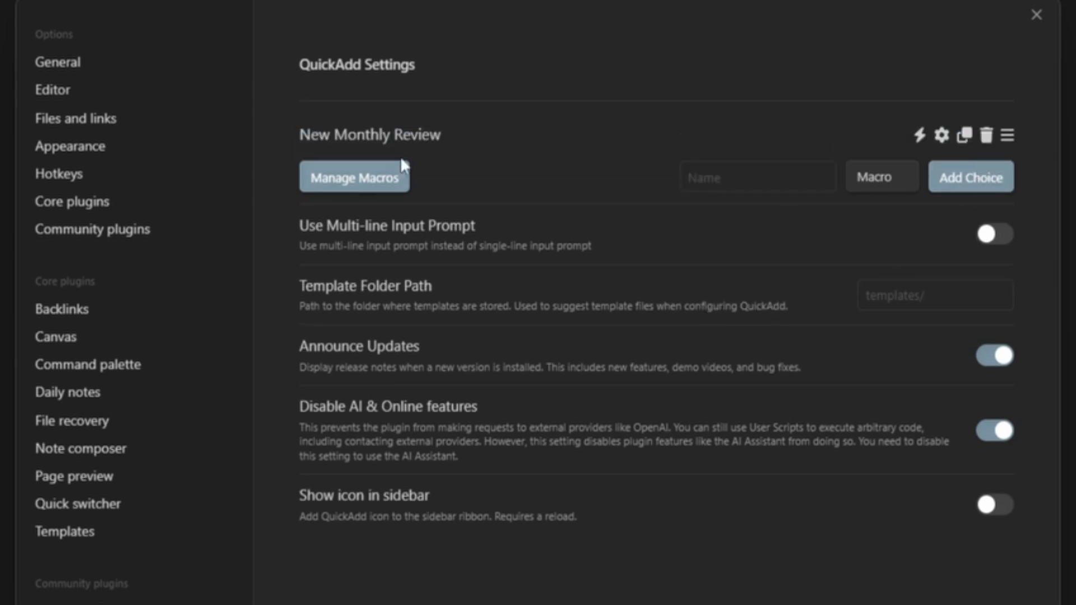
# Create a macro for the New Monthly Review choice and add the command Periodic Notes: Open monthly note to it
pyautogui.click(942, 135)
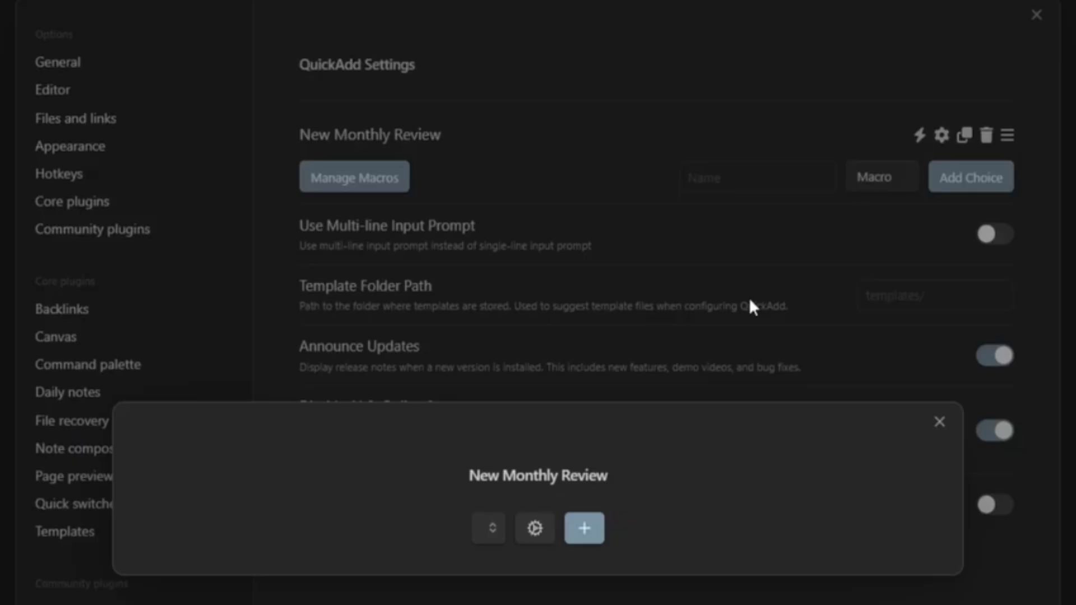
pyautogui.click(583, 532)
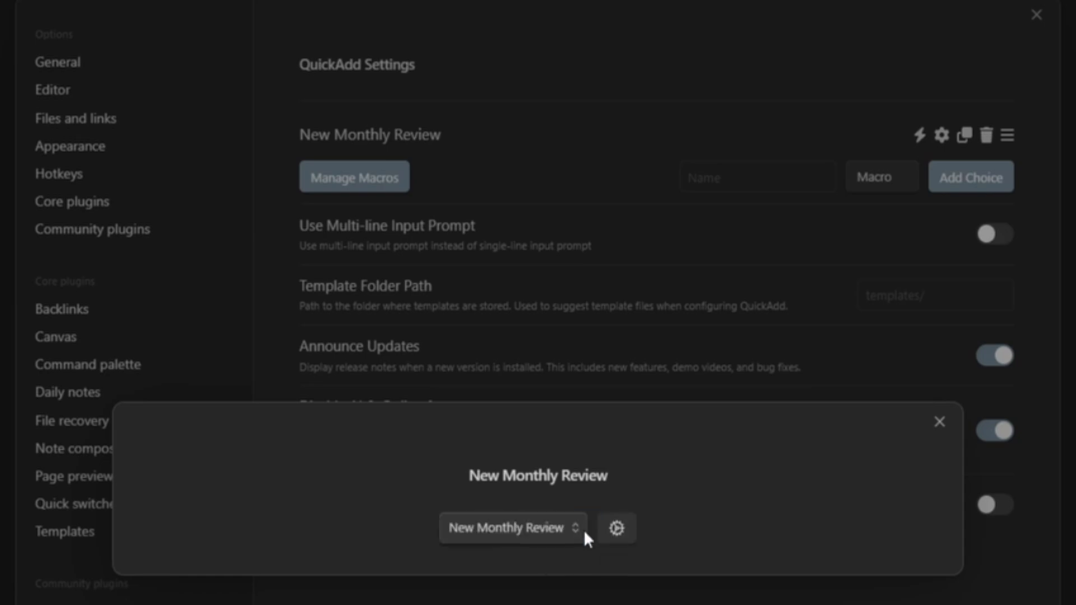
pyautogui.click(616, 529)
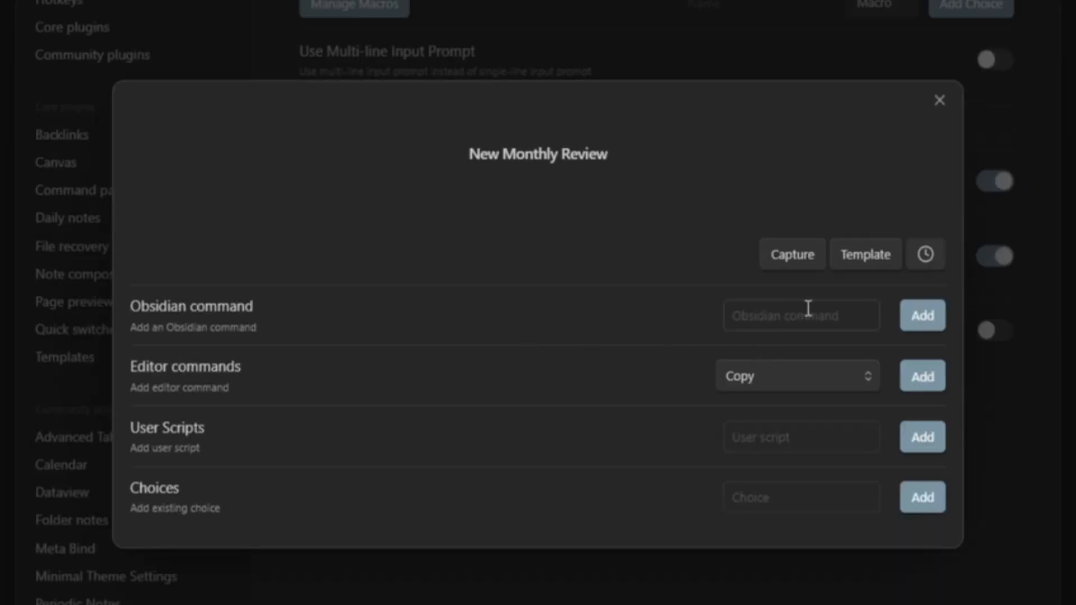
pyautogui.click(846, 317)
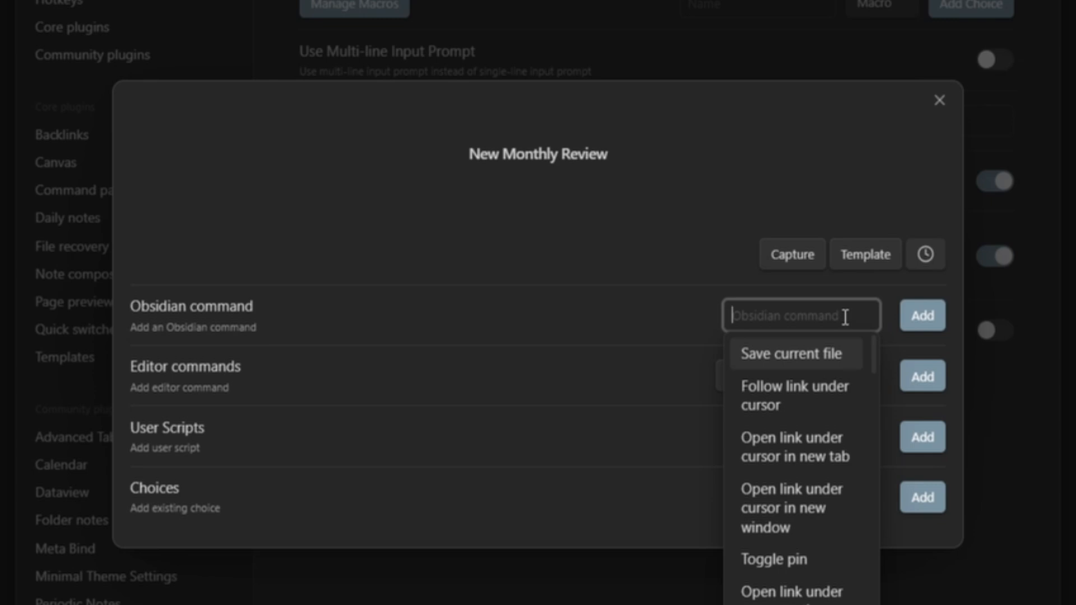
pyautogui.write('period')
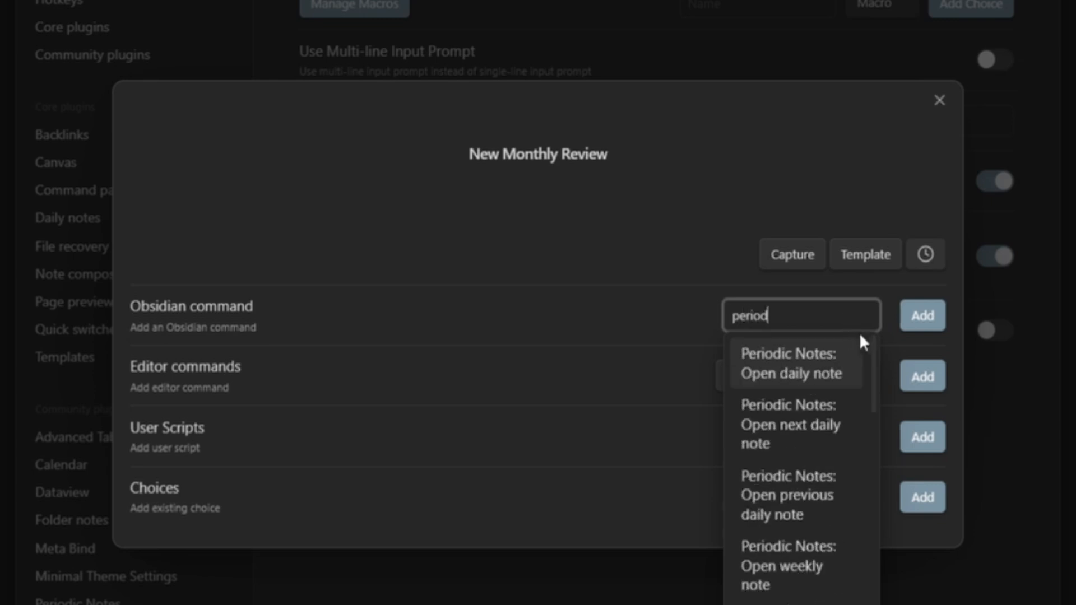
pyautogui.scroll(-5, 874, 375)
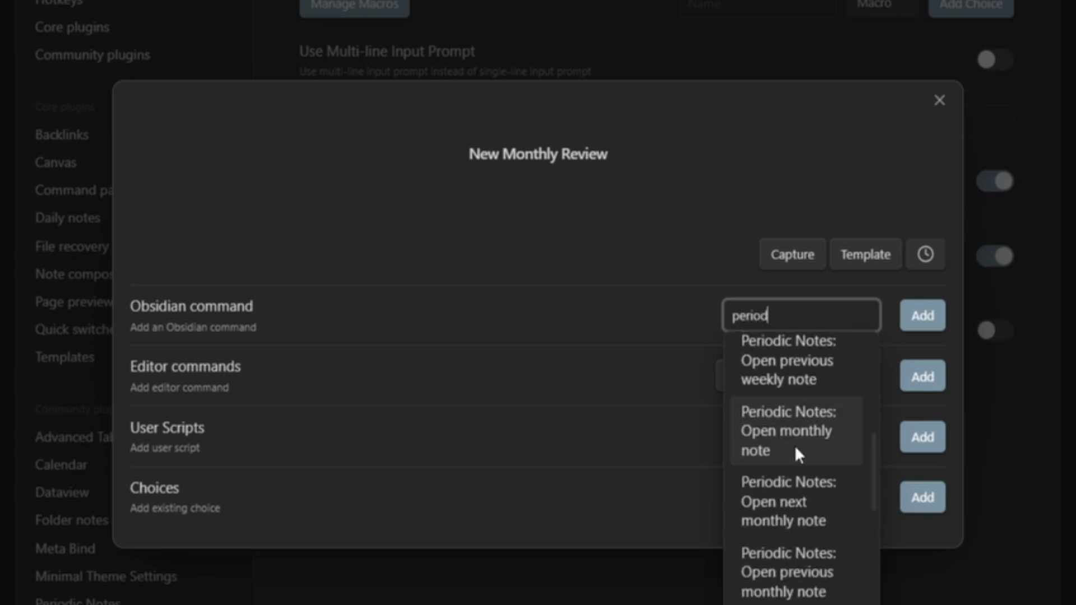
pyautogui.click(795, 445)
pyautogui.click(919, 317)
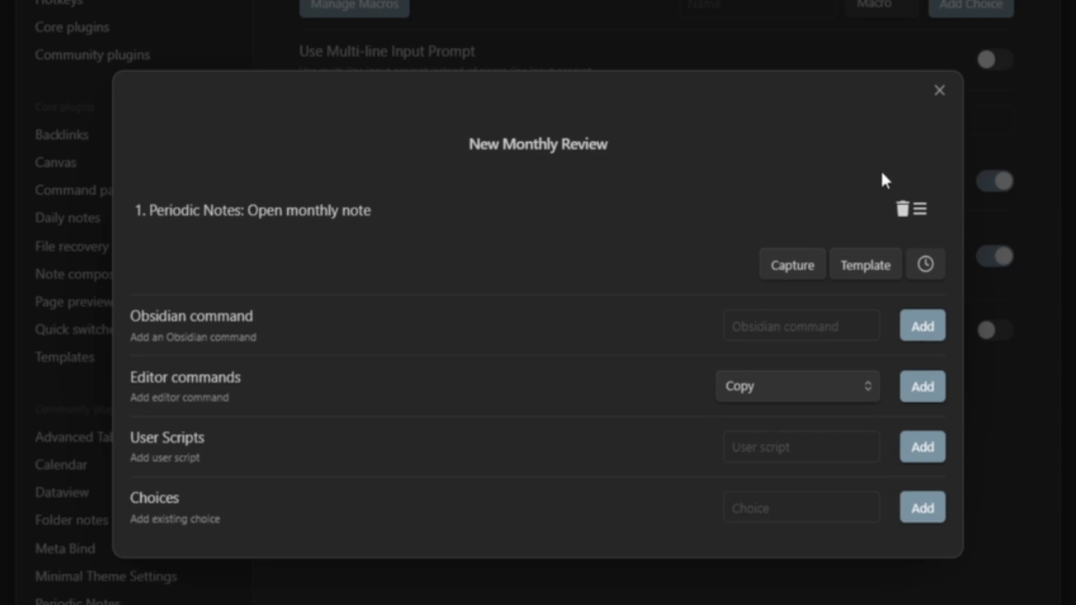
# Add a Multi choice named Add Review and move New Monthly Review beneath it
pyautogui.write('Add Review')
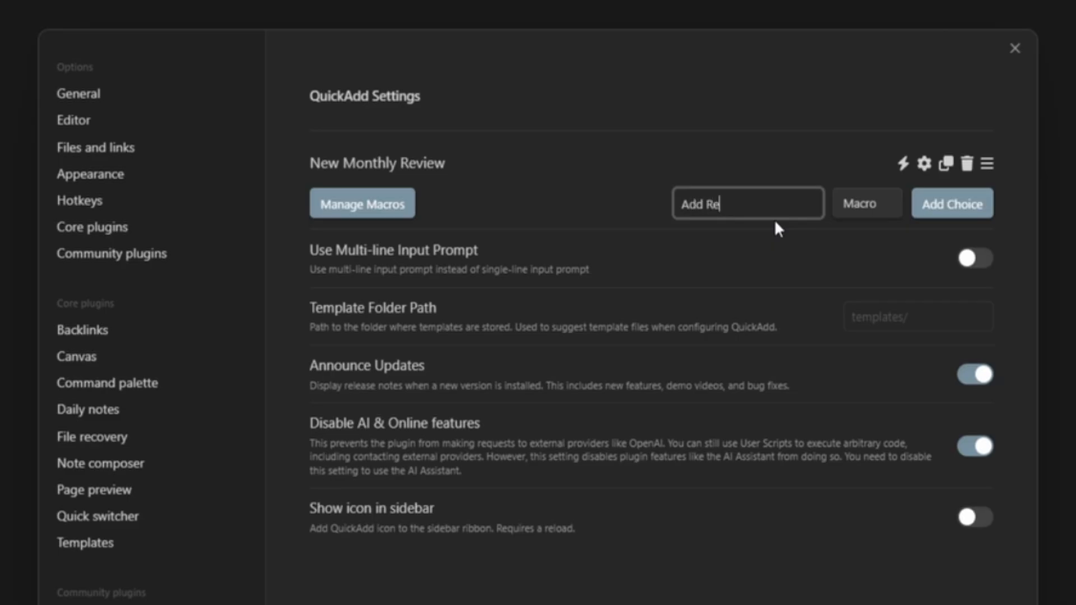
pyautogui.click(835, 209)
pyautogui.click(857, 279)
pyautogui.click(950, 208)
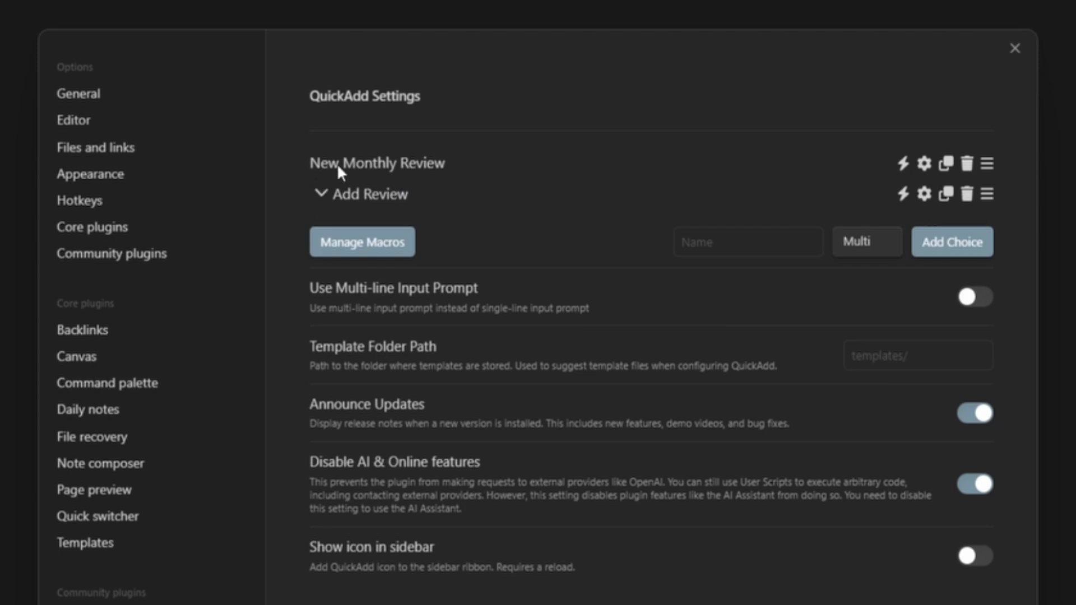
pyautogui.moveTo(980, 166); pyautogui.dragTo(935, 186)
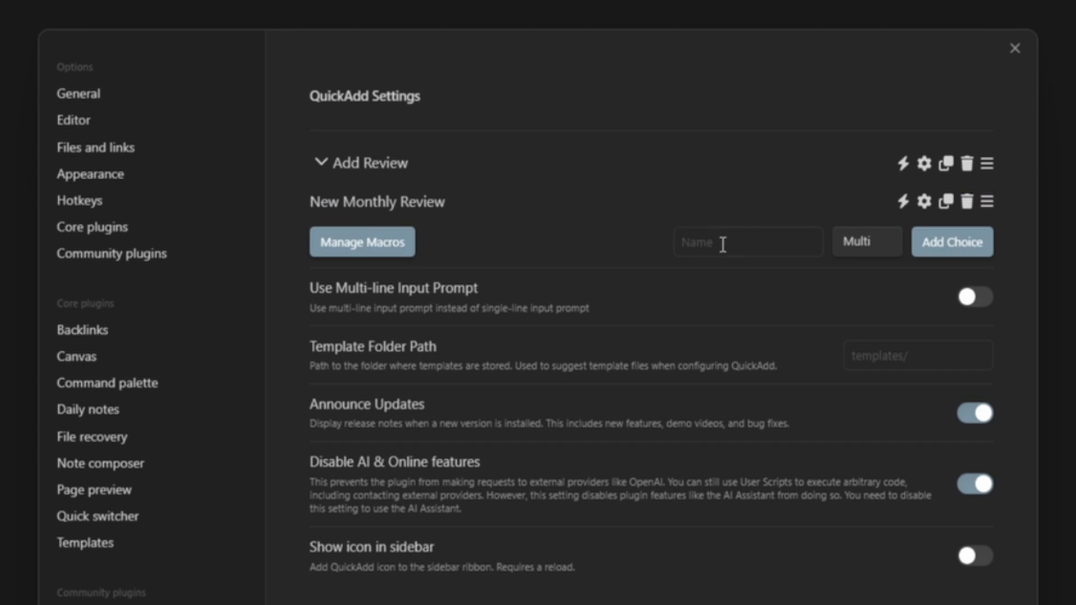
# Add a Macro choice named New Quarterly Review
pyautogui.click(751, 242)
pyautogui.write('New Quarterly Revei')
pyautogui.press('BackSpace')
pyautogui.press('BackSpace')
pyautogui.write('iew')
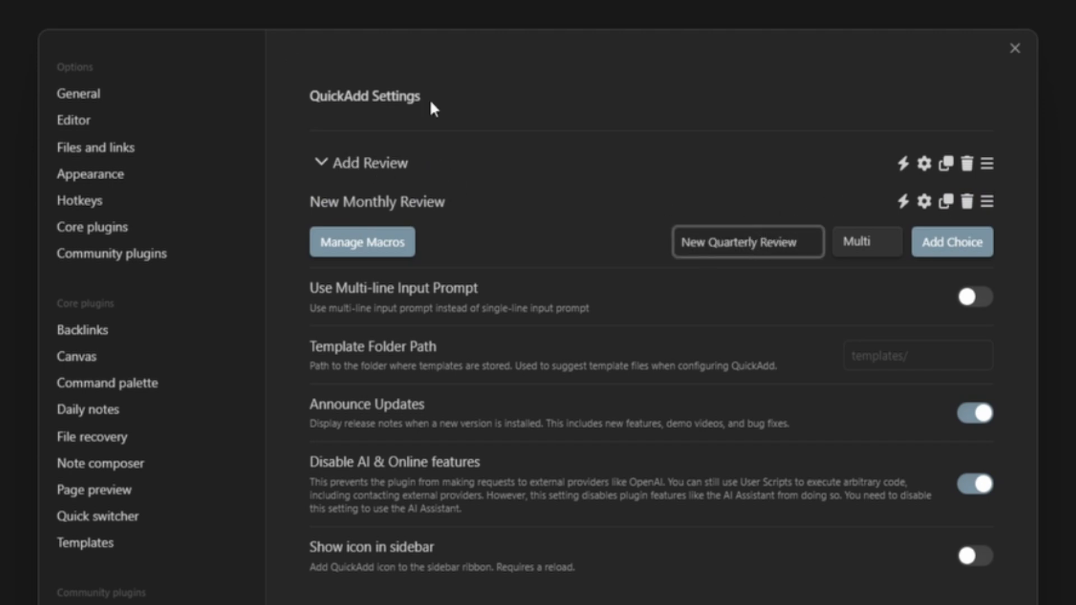
pyautogui.click(864, 243)
pyautogui.click(858, 300)
pyautogui.click(930, 242)
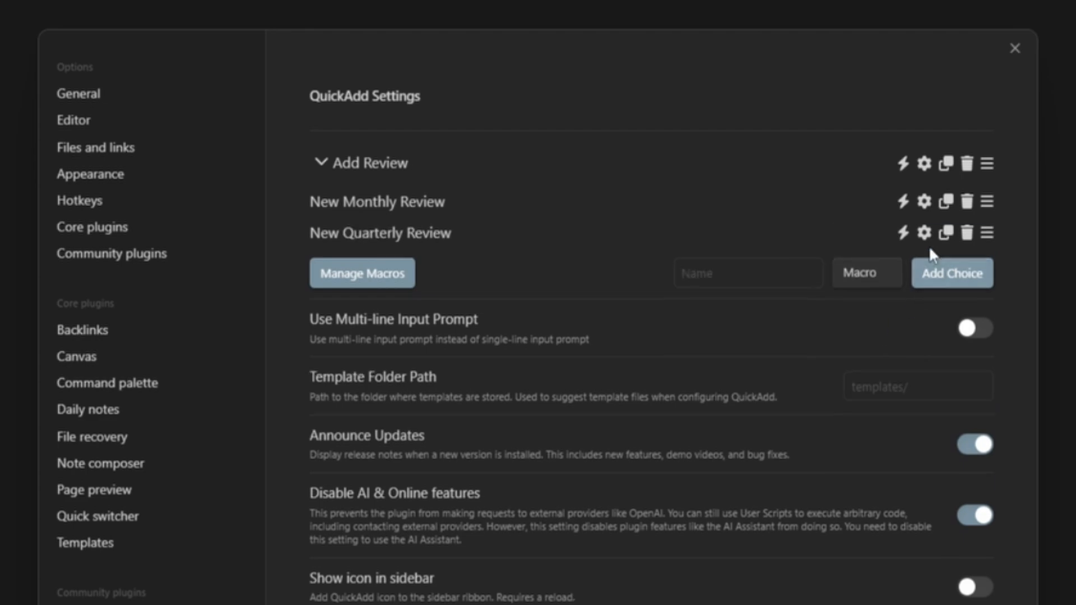
# Create a macro for the New Quarterly Review choice and add the command Periodic Notes: Open quarterly note to it
pyautogui.click(925, 234)
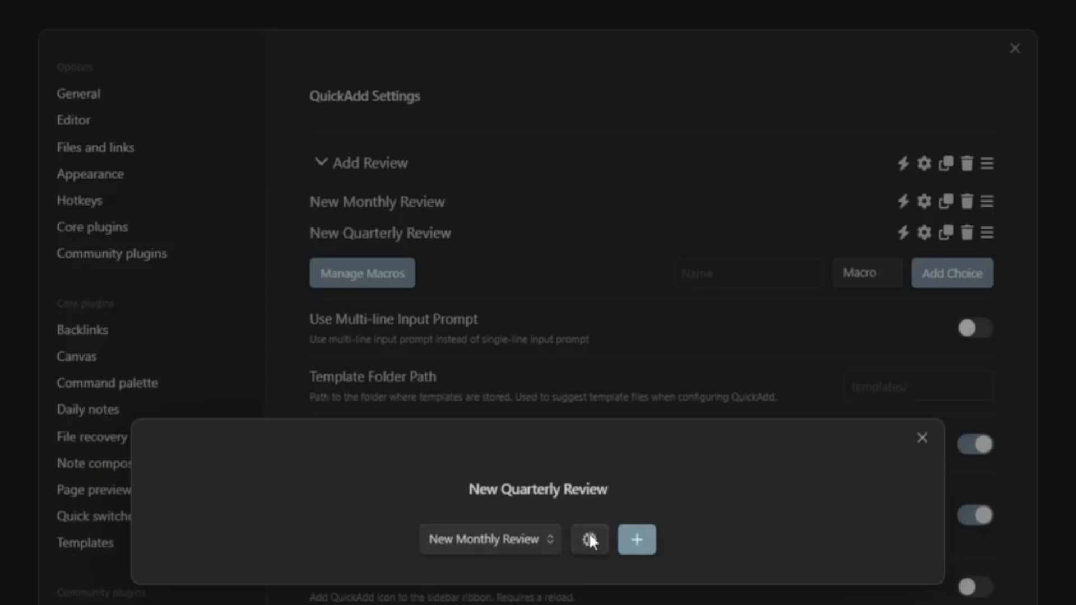
pyautogui.click(637, 541)
pyautogui.click(617, 542)
pyautogui.click(813, 501)
pyautogui.write('periodu')
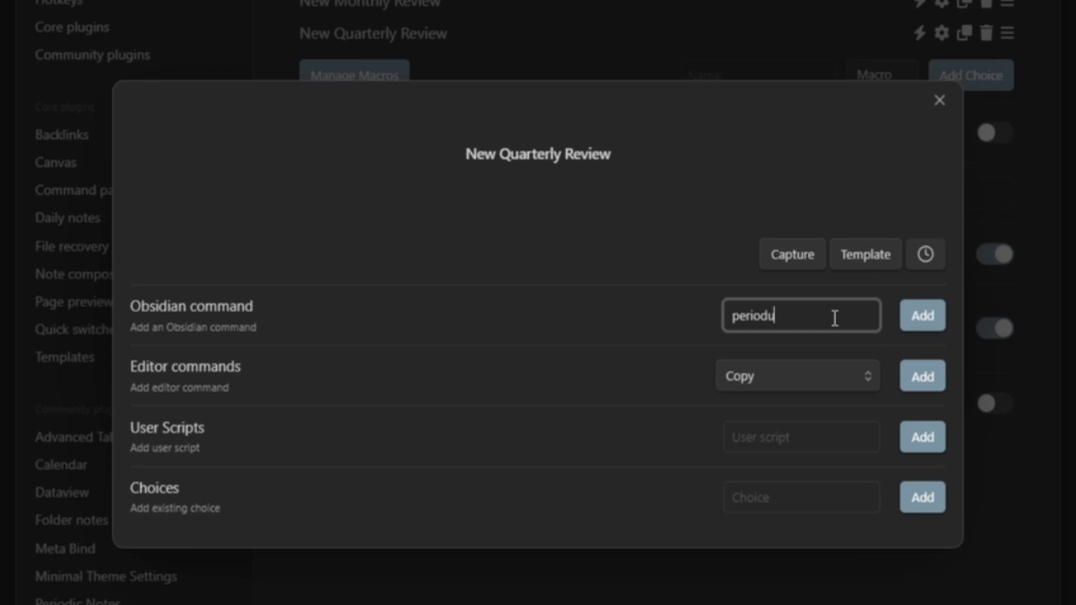
pyautogui.press('BackSpace')
pyautogui.press('BackSpace')
pyautogui.write('du')
pyautogui.press('BackSpace')
pyautogui.write('ic s')
pyautogui.press('BackSpace')
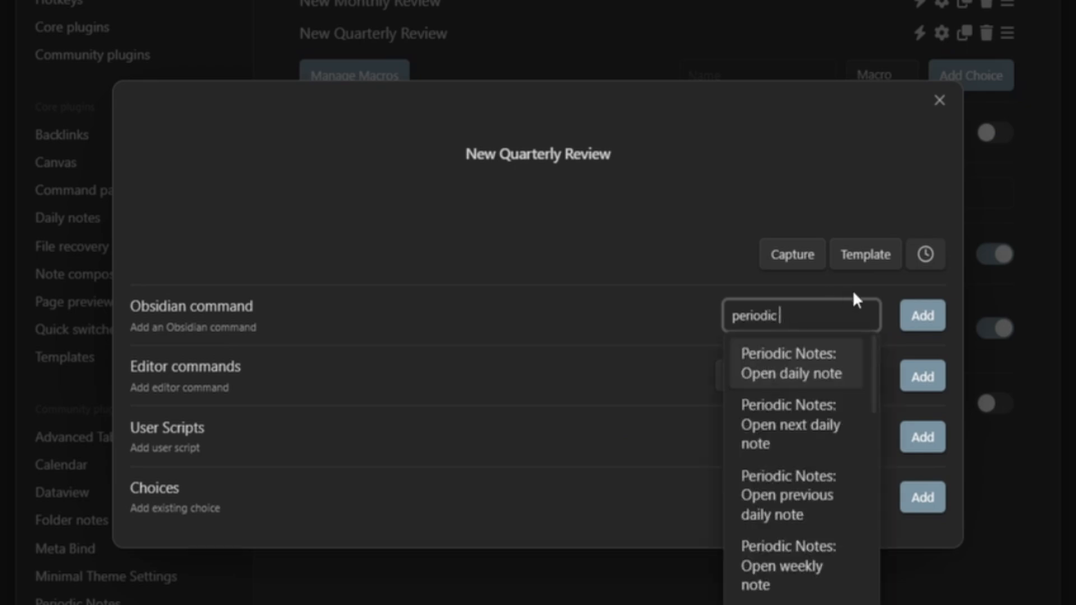
pyautogui.moveTo(875, 387); pyautogui.dragTo(889, 533)
pyautogui.click(787, 471)
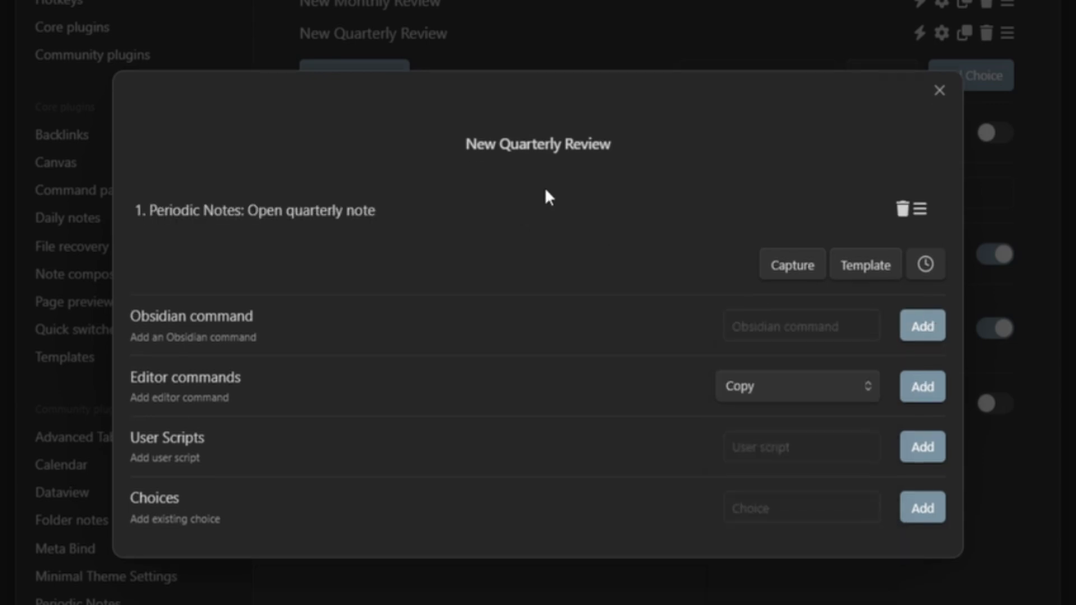
pyautogui.click(940, 90)
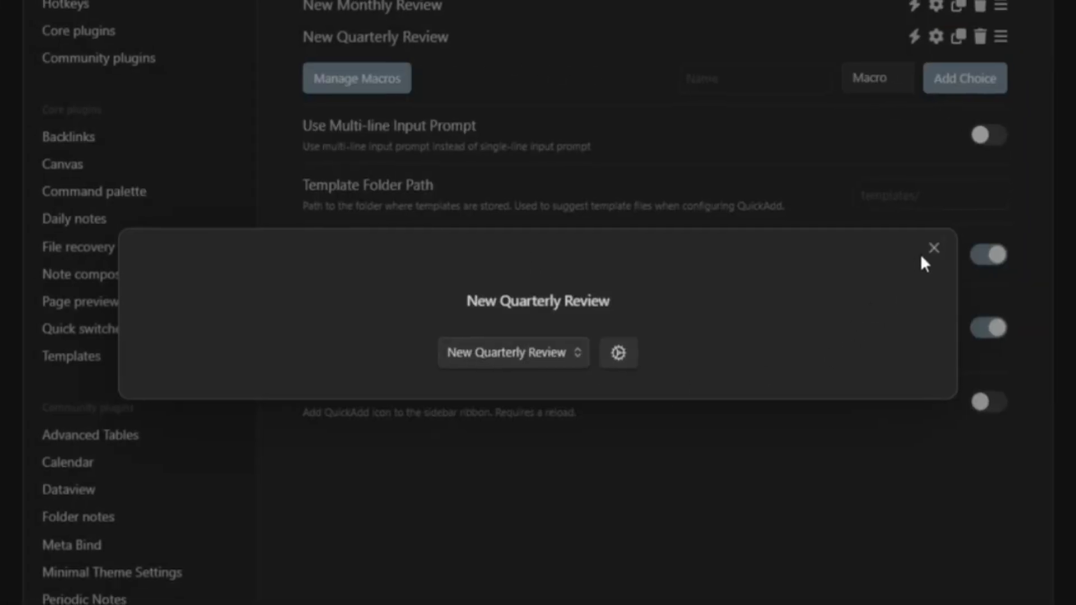
pyautogui.click(940, 247)
# Add a Macro choice named New Yearly Review
pyautogui.click(734, 74)
pyautogui.write('New Ye')
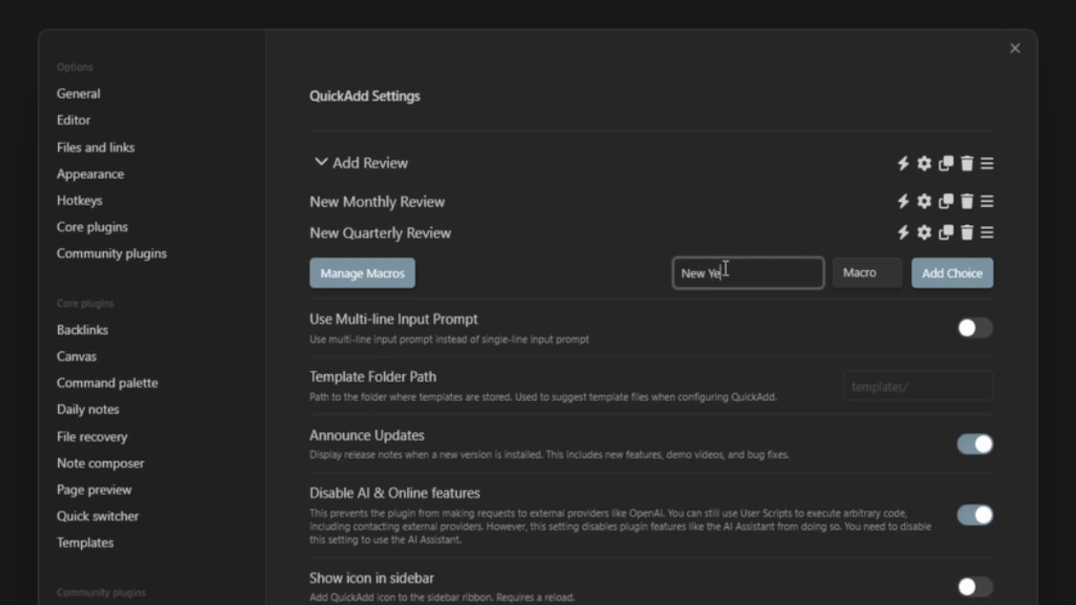
pyautogui.write('arly Review')
pyautogui.click(927, 273)
# Create a macro for the New Yearly Review choice and add the command Periodic Notes: Open yearly note to it
pyautogui.click(925, 265)
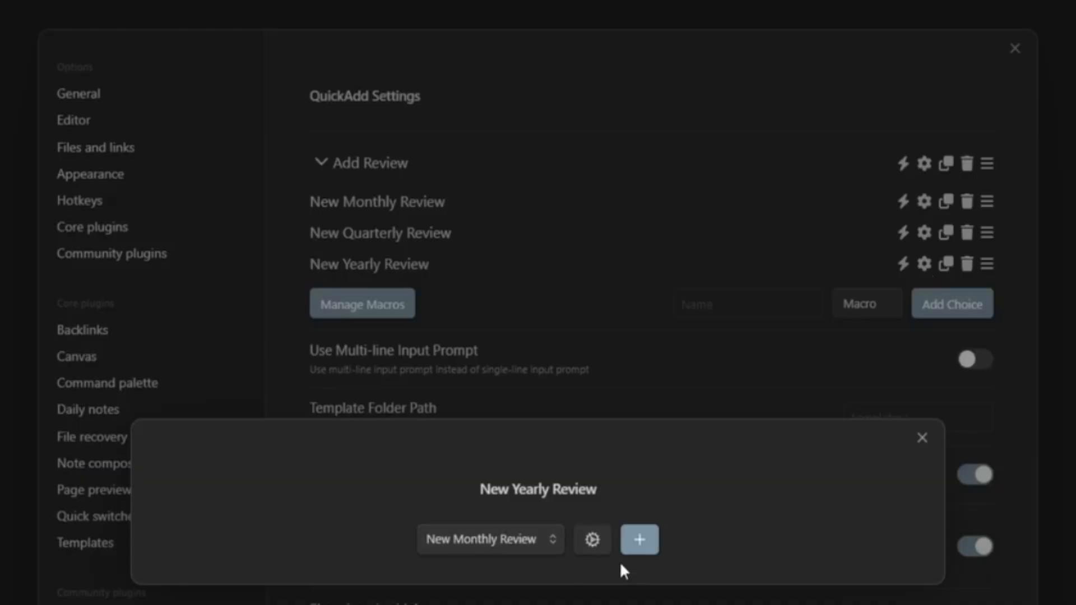
pyautogui.click(639, 541)
pyautogui.click(620, 540)
pyautogui.click(802, 316)
pyautogui.write('period')
pyautogui.scroll(-5, 801, 471)
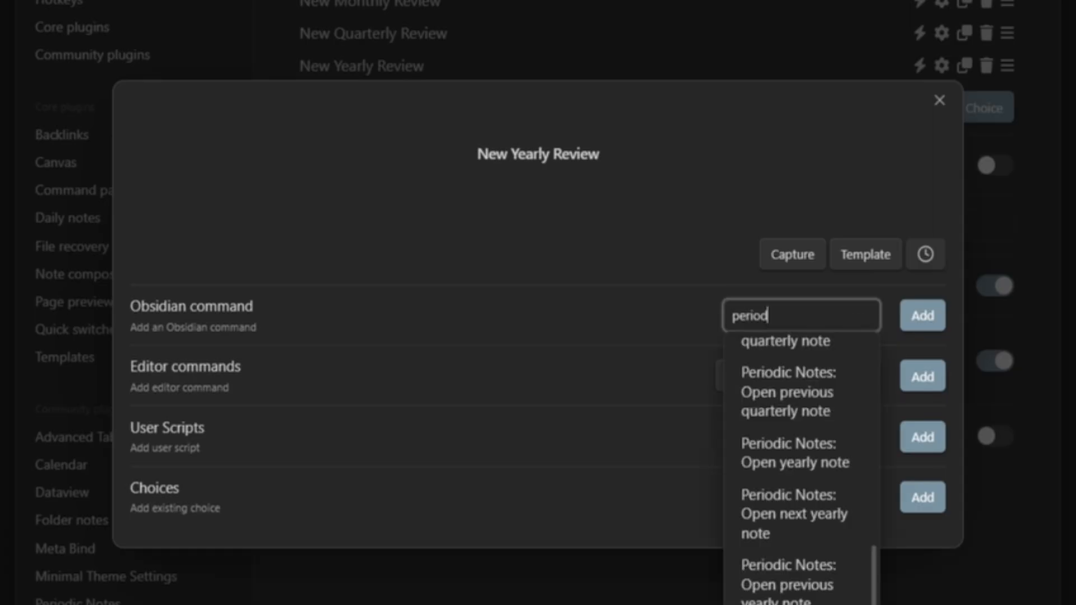
pyautogui.click(815, 457)
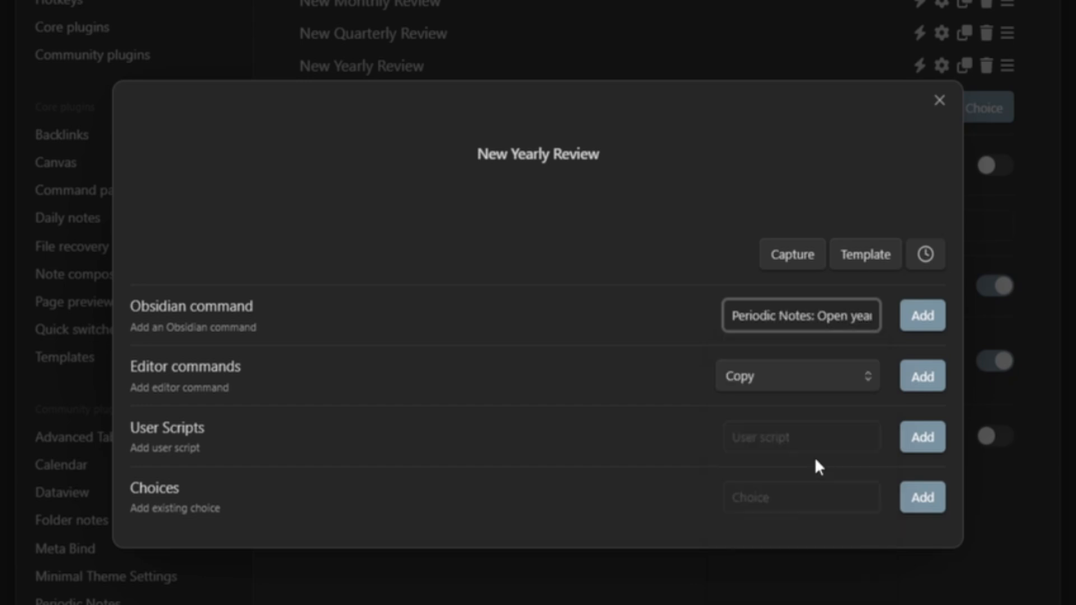
pyautogui.click(938, 311)
pyautogui.click(938, 92)
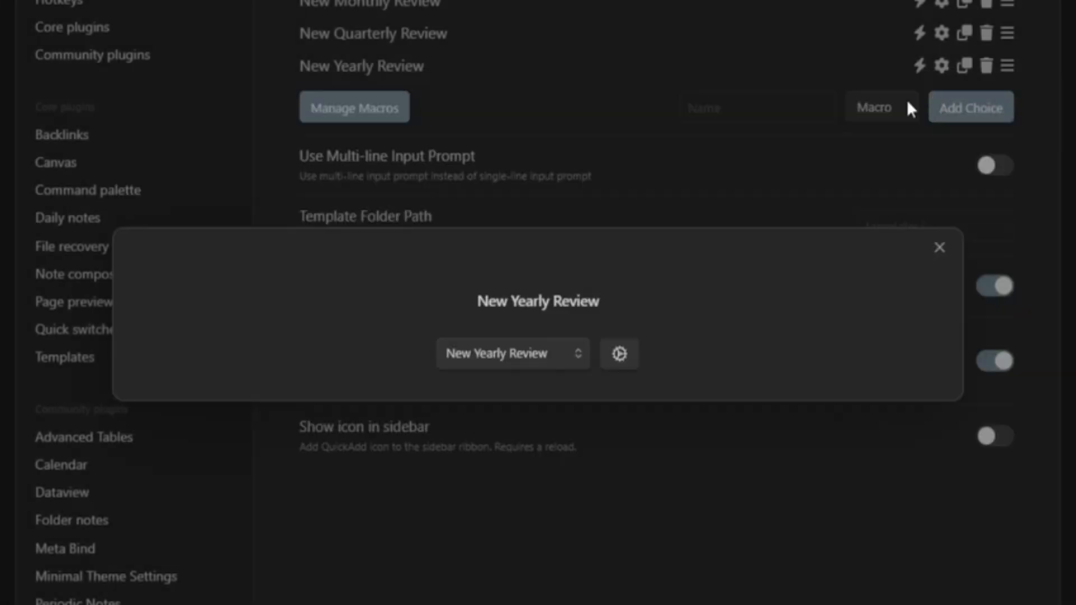
pyautogui.click(940, 247)
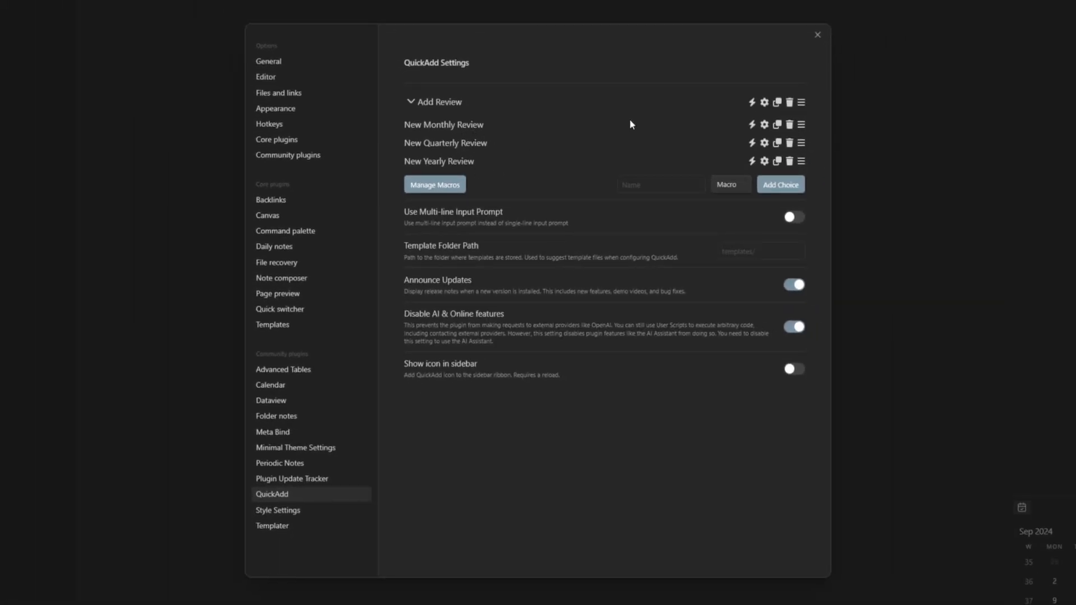
# Search the command palette for the QuickAdd commands and dismiss it
pyautogui.click(818, 34)
pyautogui.hotkey('ctrl', 'p')
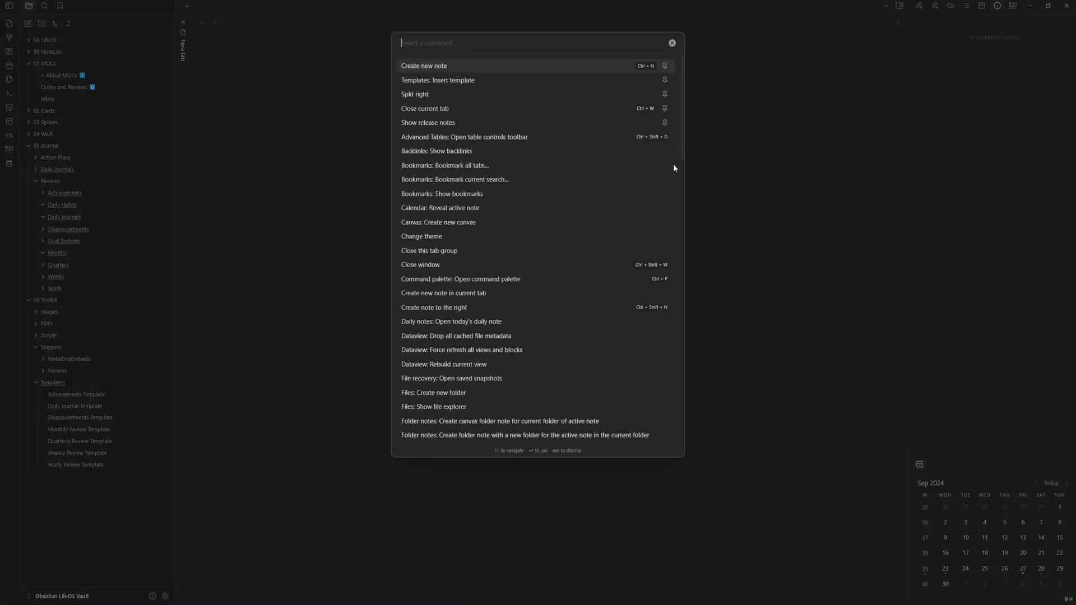
pyautogui.write('quic')
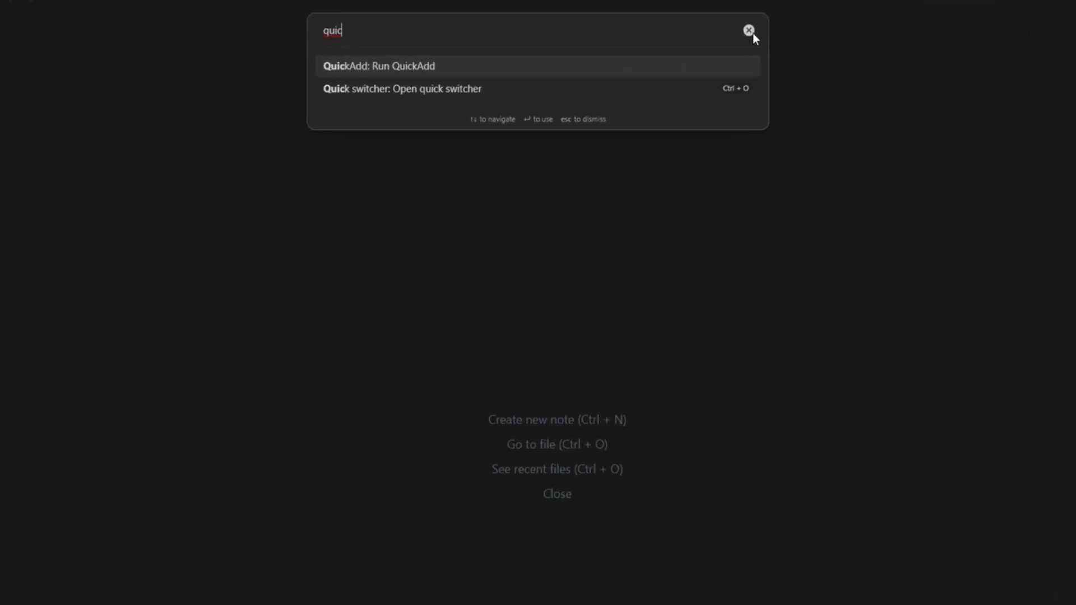
pyautogui.click(749, 30)
# Assign the hotkey Alt+Q to the command QuickAdd: Run QuickAdd
pyautogui.hotkey('ctrl', ',')
pyautogui.click(221, 217)
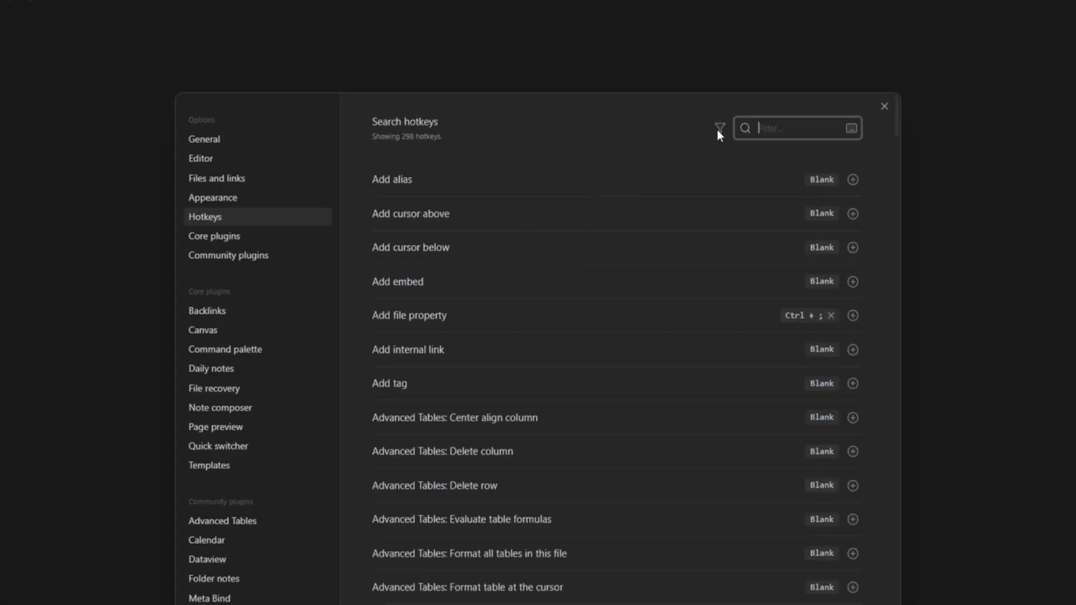
pyautogui.write('quick')
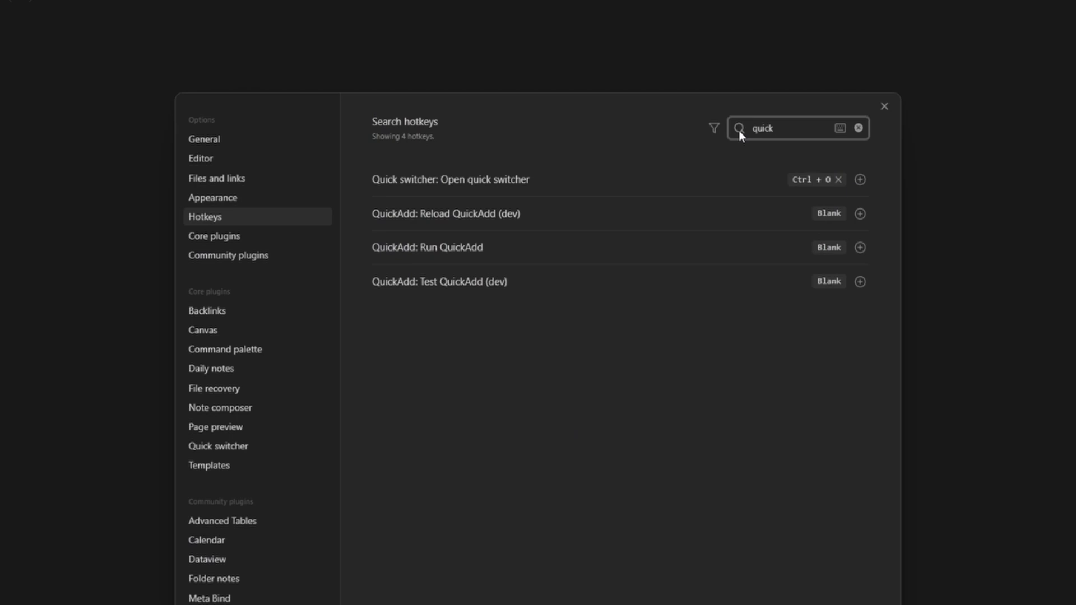
pyautogui.click(861, 247)
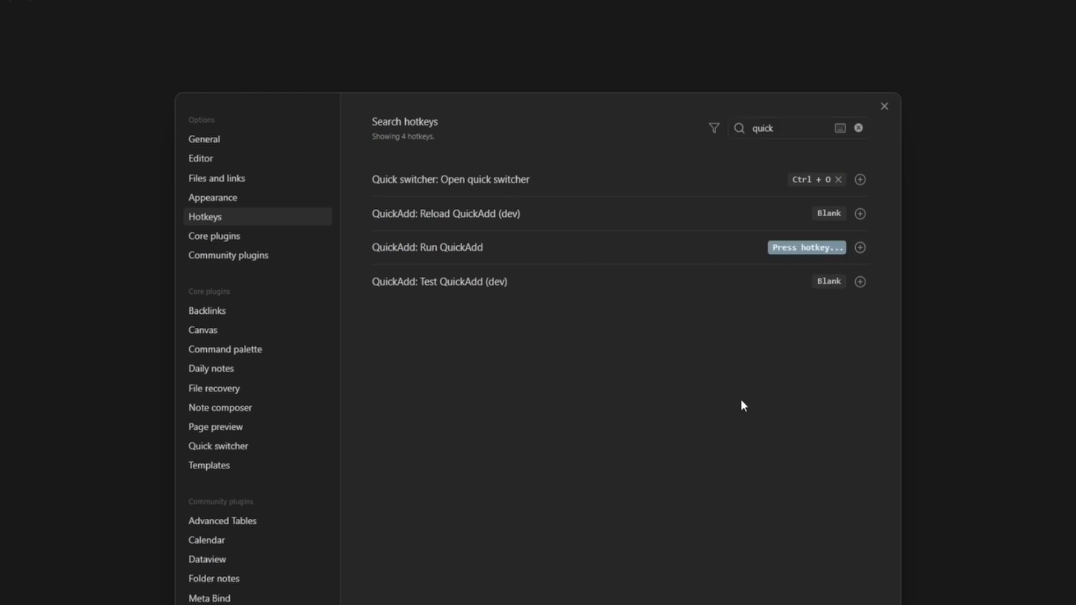
pyautogui.hotkey('alt', 'q')
pyautogui.click(884, 106)
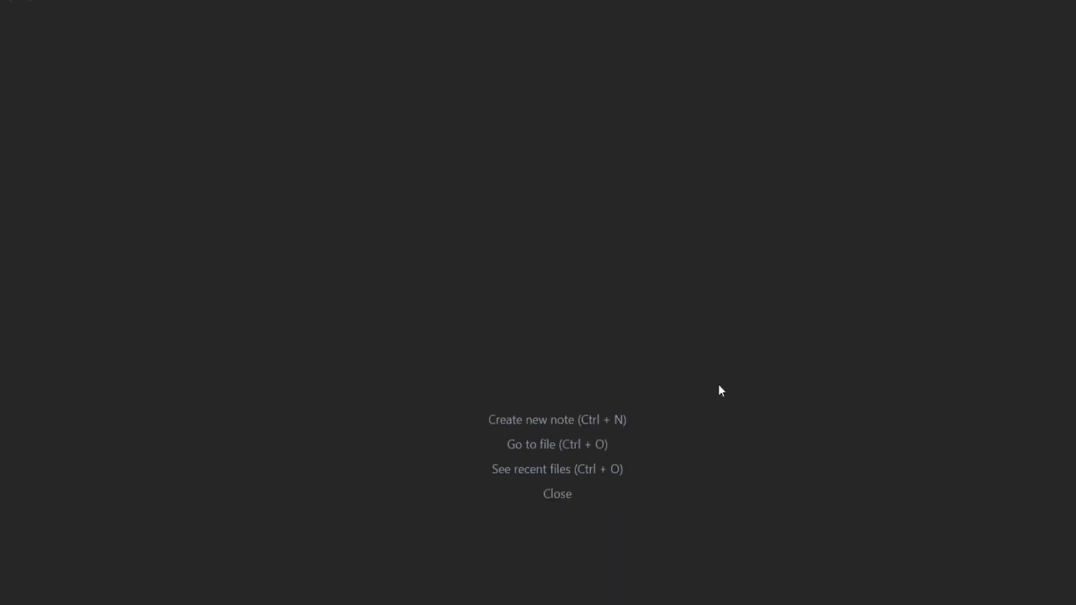
# Test QuickAdd by running New Monthly Review, New Quarterly Review and New Yearly Review one after another
pyautogui.hotkey('alt', 'q')
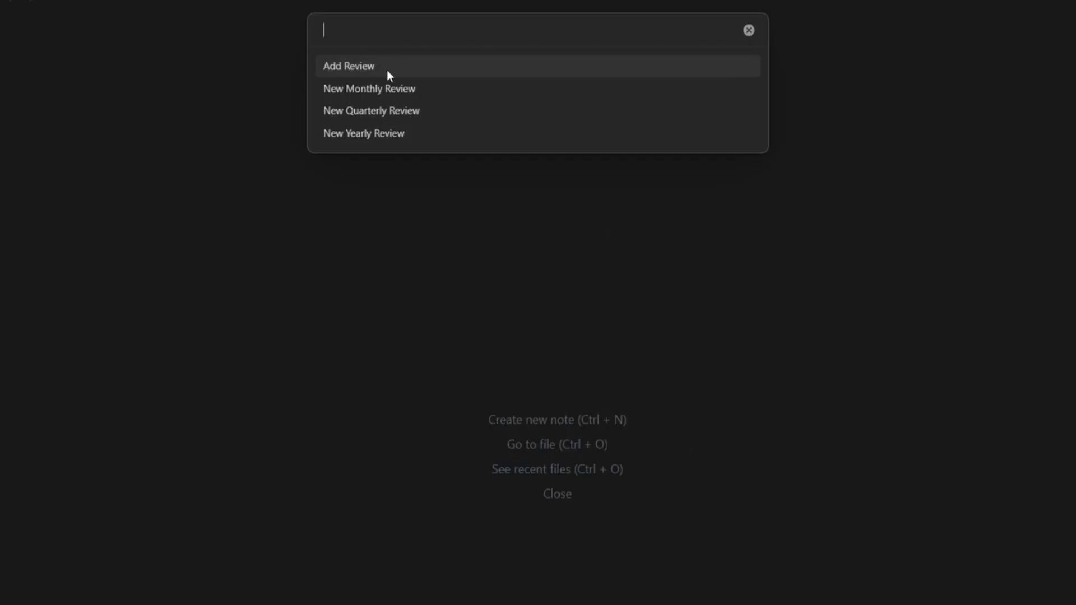
pyautogui.click(385, 90)
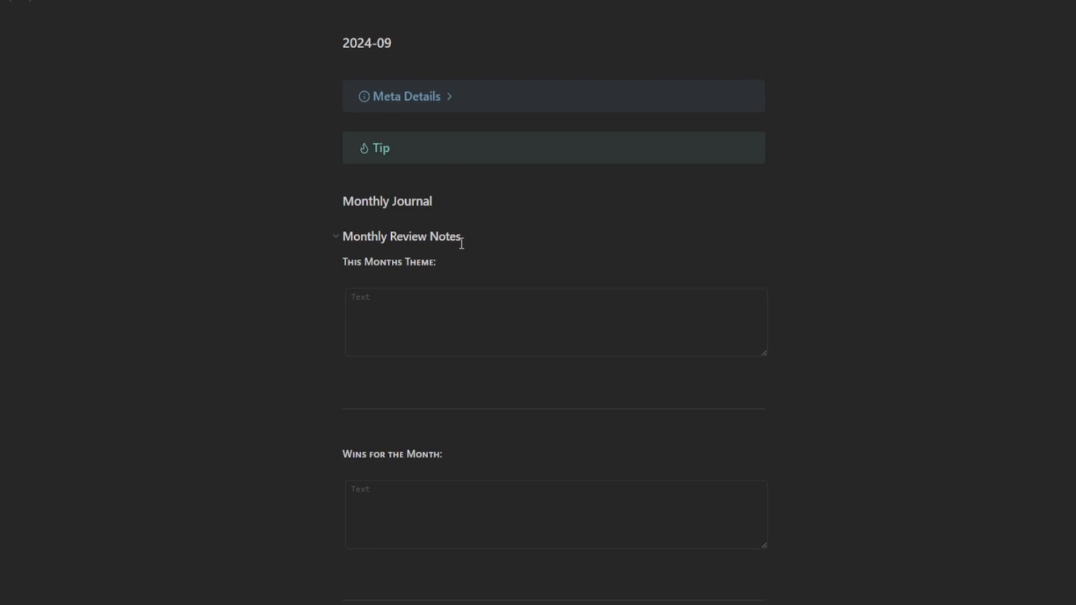
pyautogui.hotkey('alt', 'q')
pyautogui.click(411, 112)
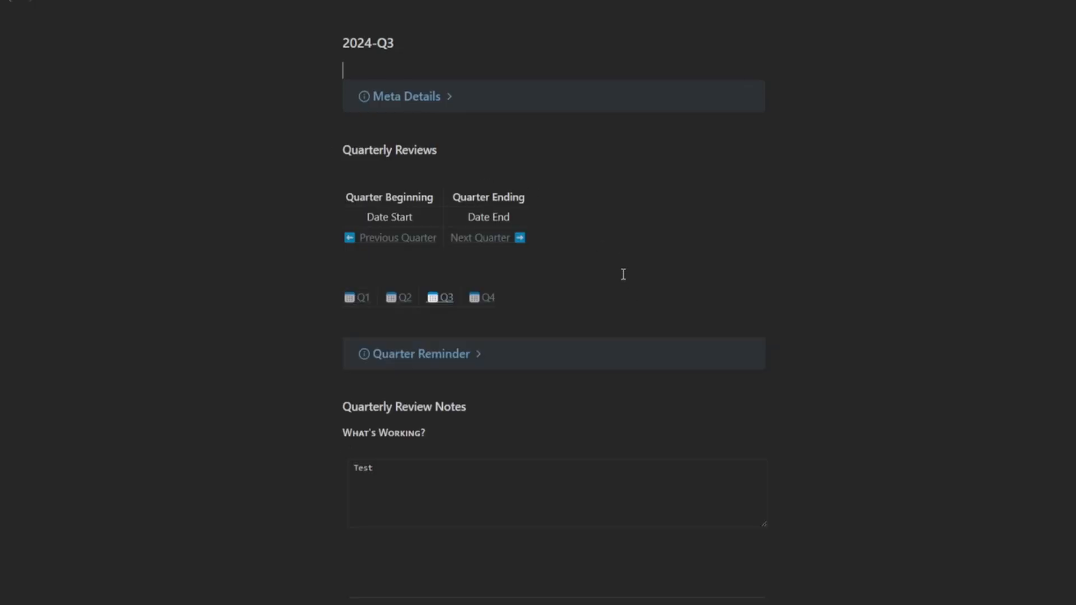
pyautogui.hotkey('alt', 'q')
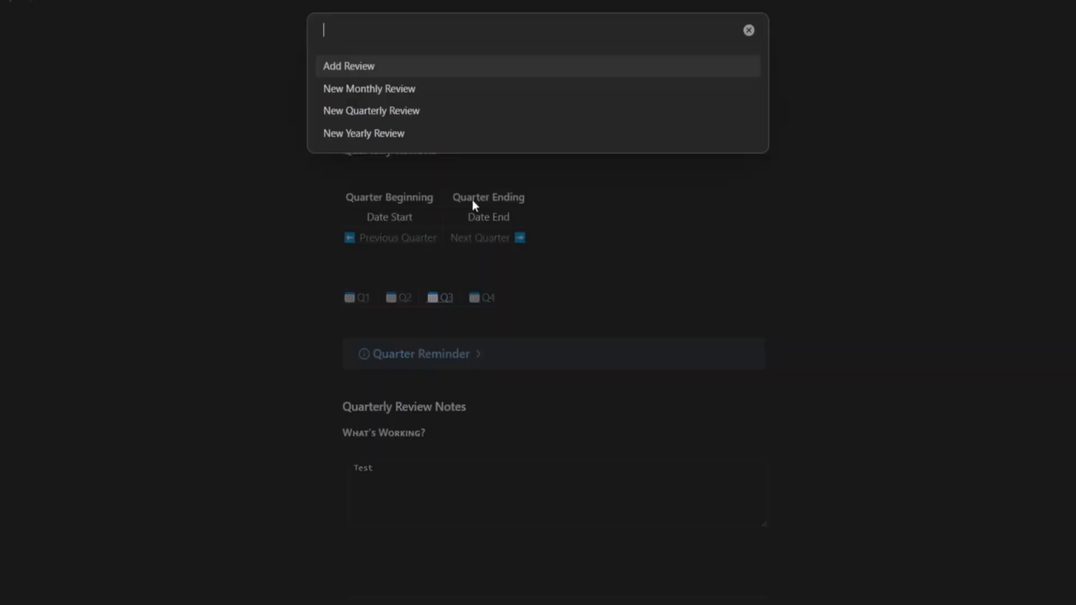
pyautogui.click(406, 139)
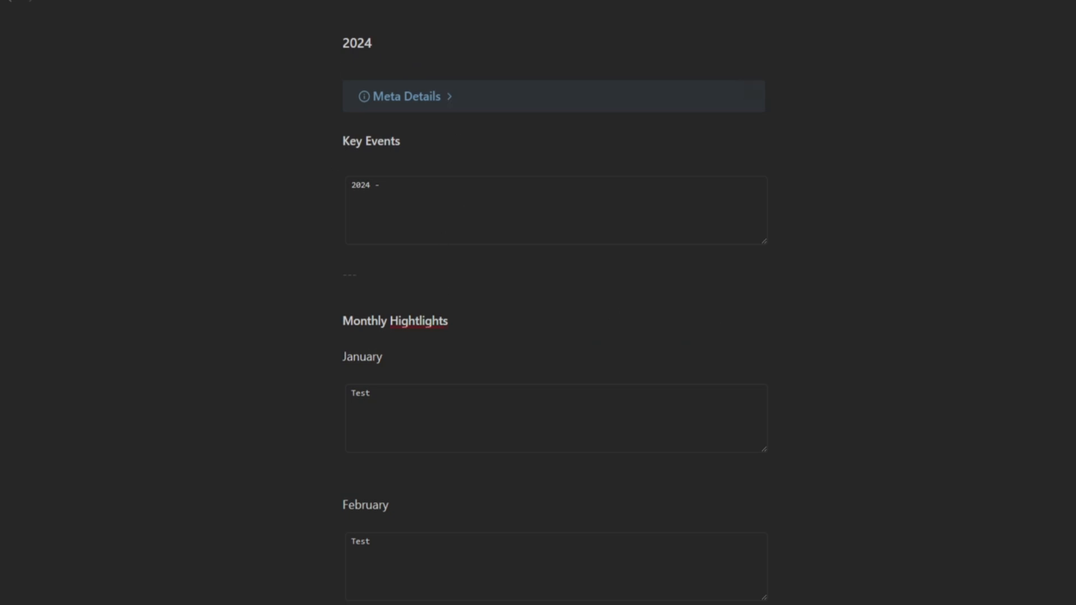
# Check which choices the Add Review entry of QuickAdd offers, and close the chooser
pyautogui.hotkey('alt', 'q')
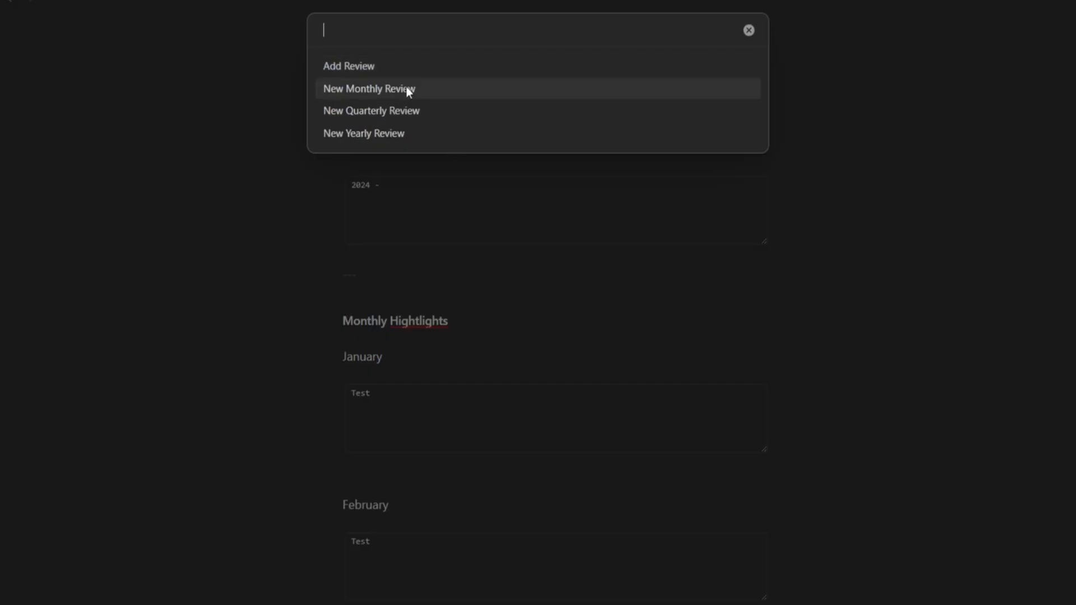
pyautogui.click(333, 73)
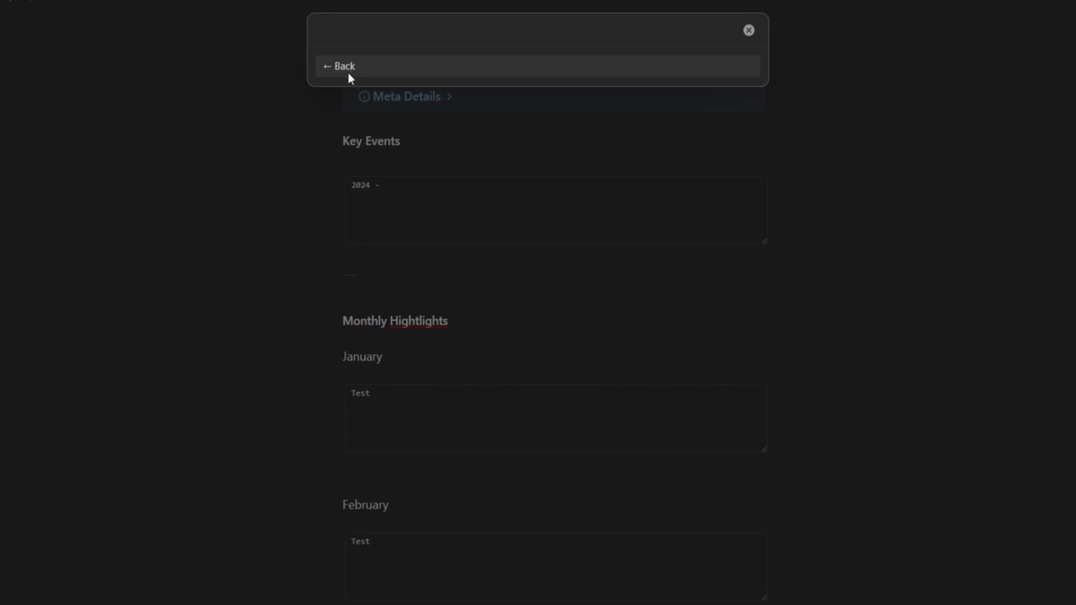
pyautogui.click(345, 73)
pyautogui.click(751, 29)
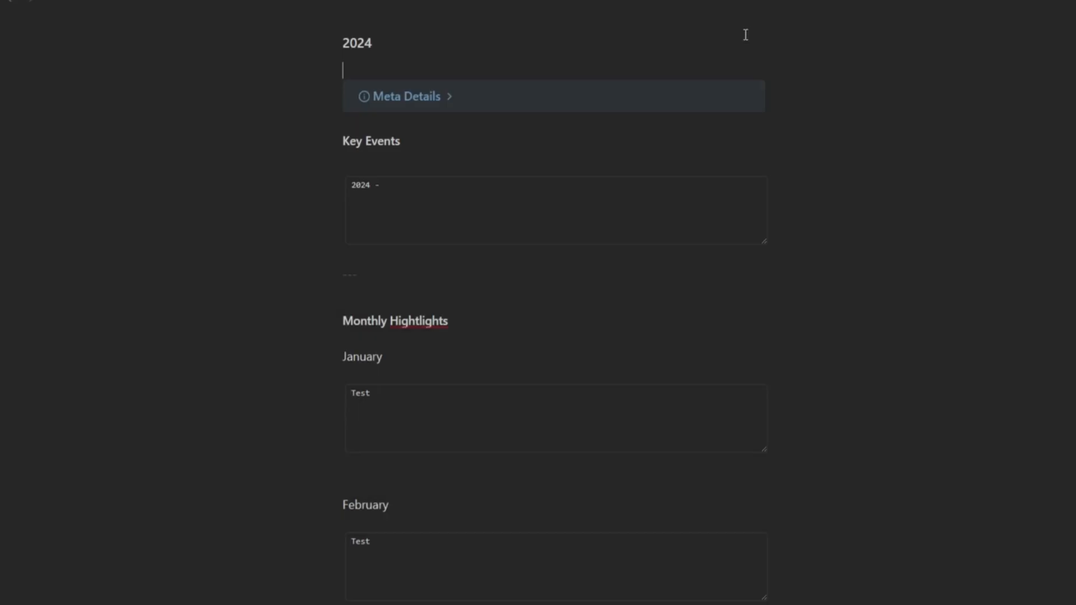
# Move the monthly, quarterly and yearly review choices into QuickAdd's Add Review group and check the group in the QuickAdd chooser
pyautogui.hotkey('ctrl', ',')
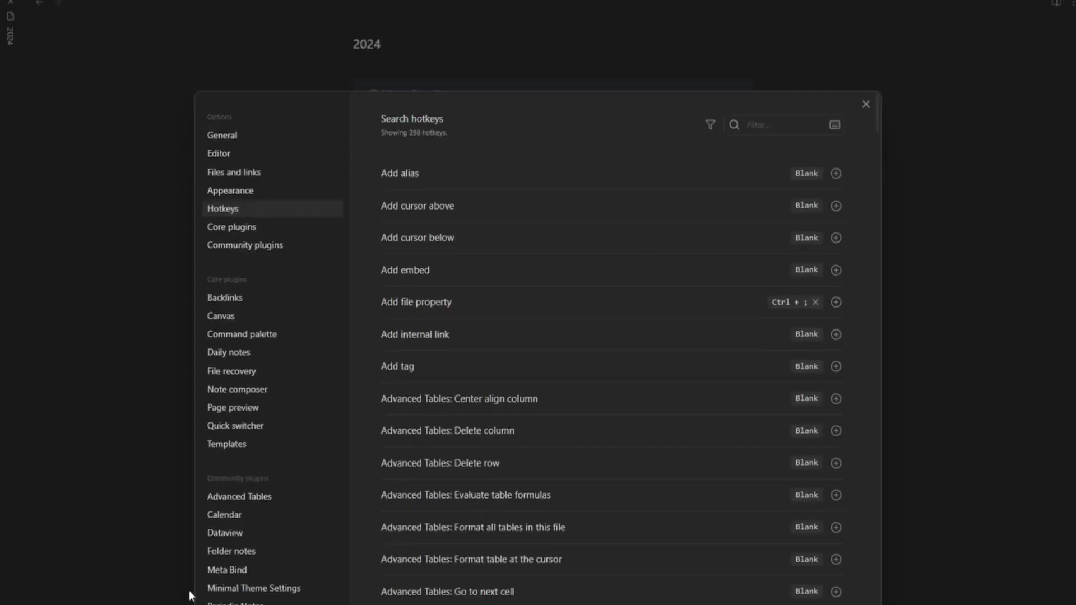
pyautogui.click(351, 453)
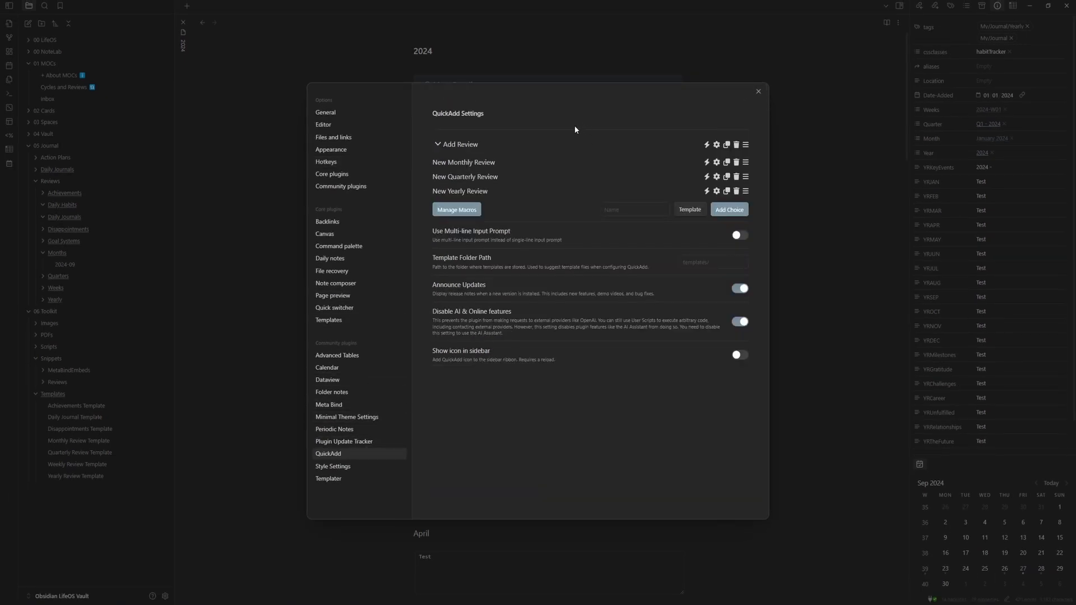
pyautogui.moveTo(745, 163); pyautogui.dragTo(743, 158)
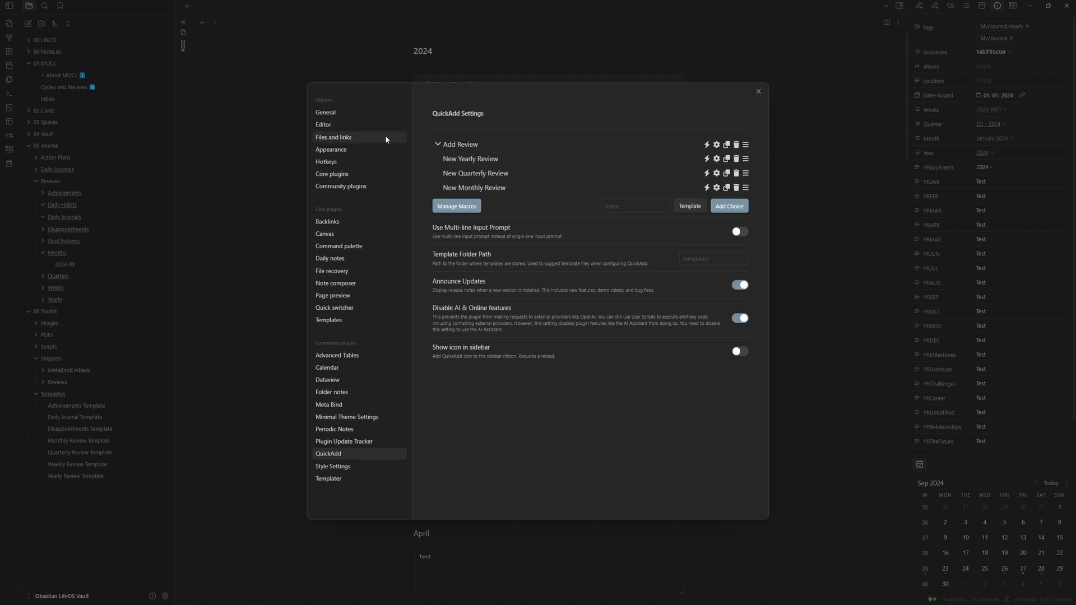
pyautogui.click(439, 145)
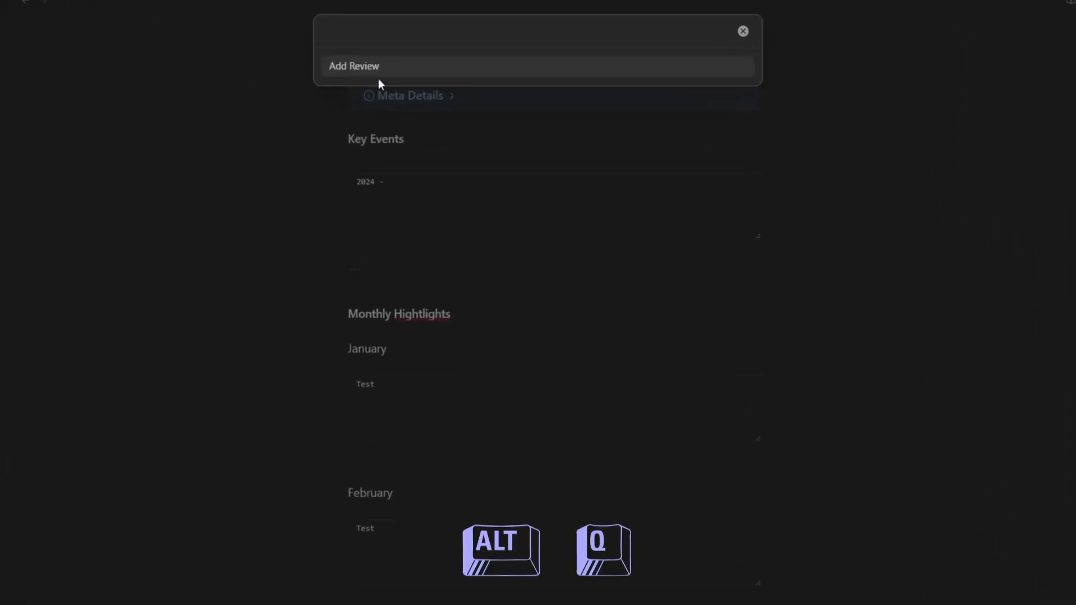
pyautogui.click(431, 67)
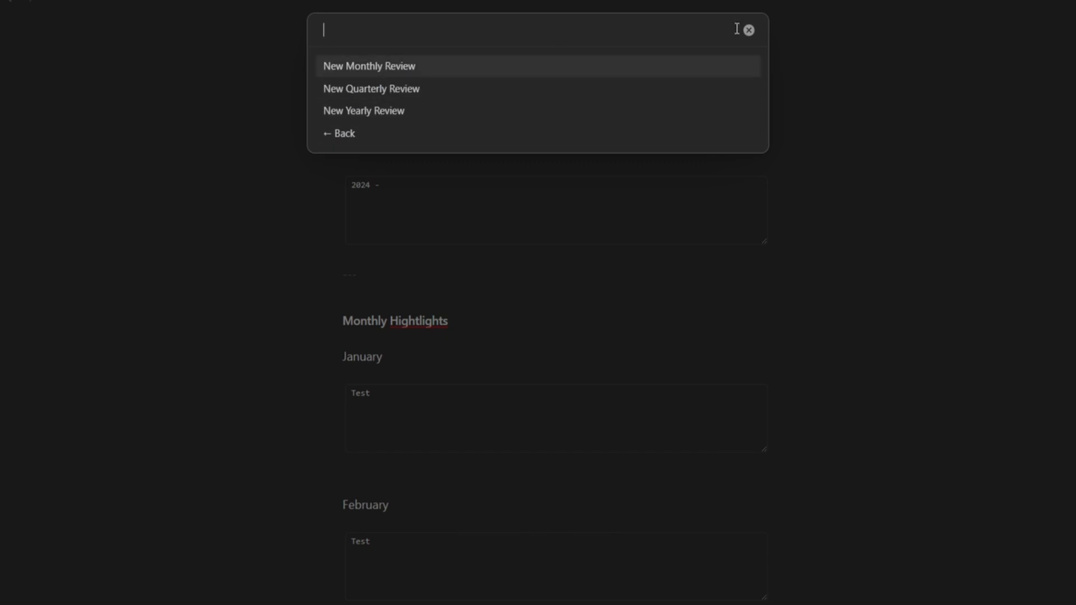
pyautogui.click(749, 30)
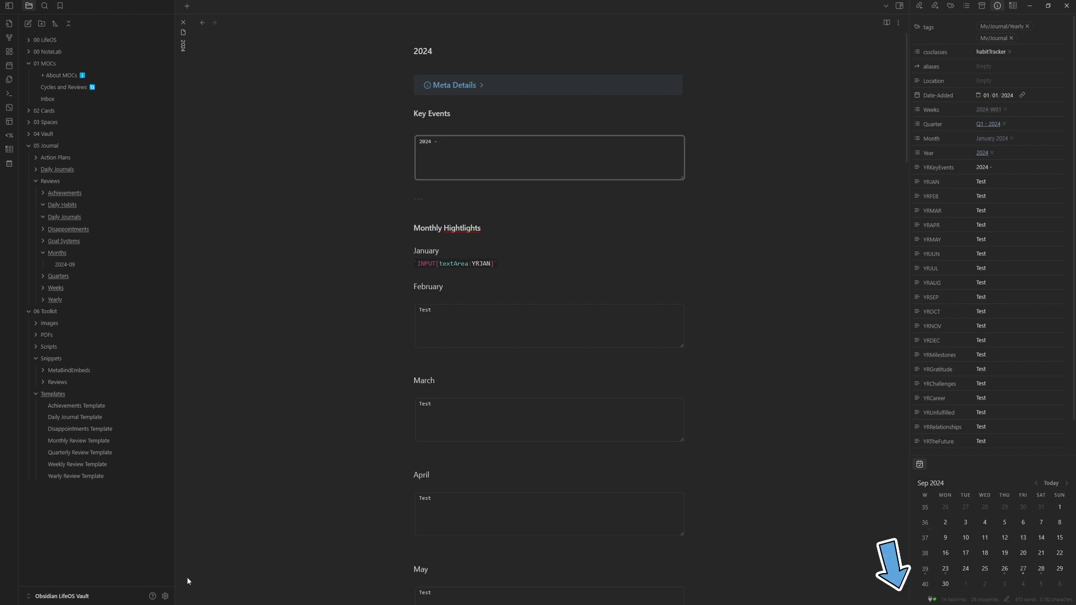
# Add QuickAdd: Run QuickAdd with an icon as a status bar command in the Commander plugin's settings
pyautogui.click(166, 594)
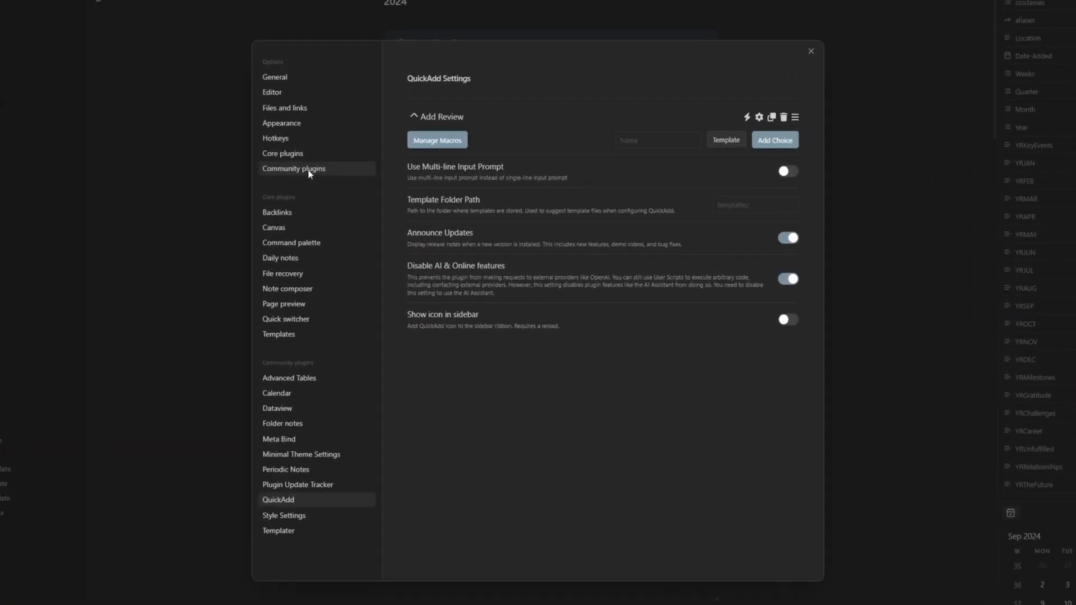
pyautogui.click(339, 190)
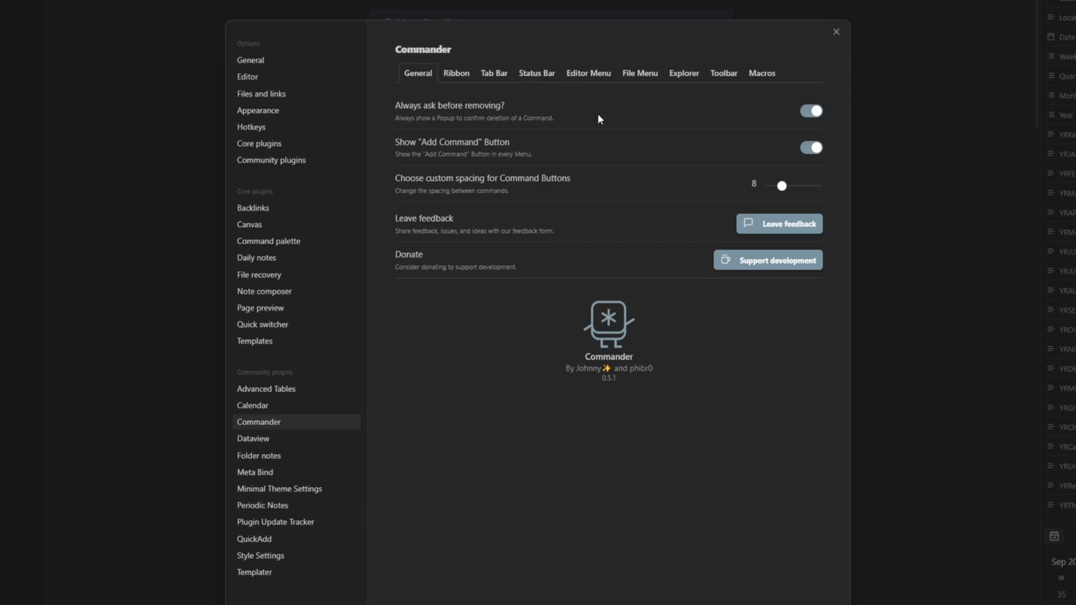
pyautogui.click(540, 77)
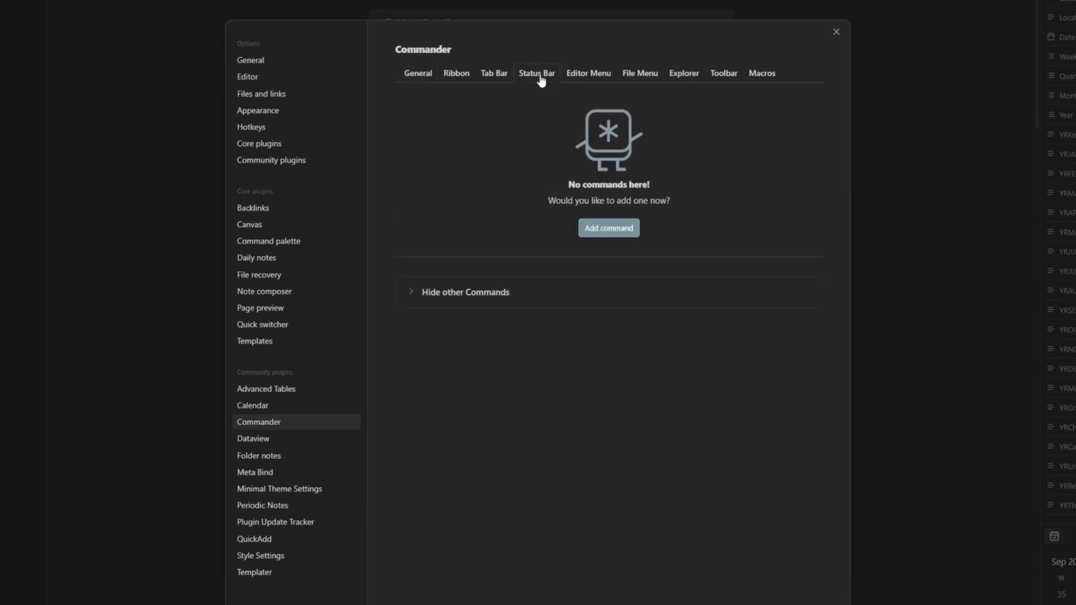
pyautogui.click(595, 232)
pyautogui.write('quick')
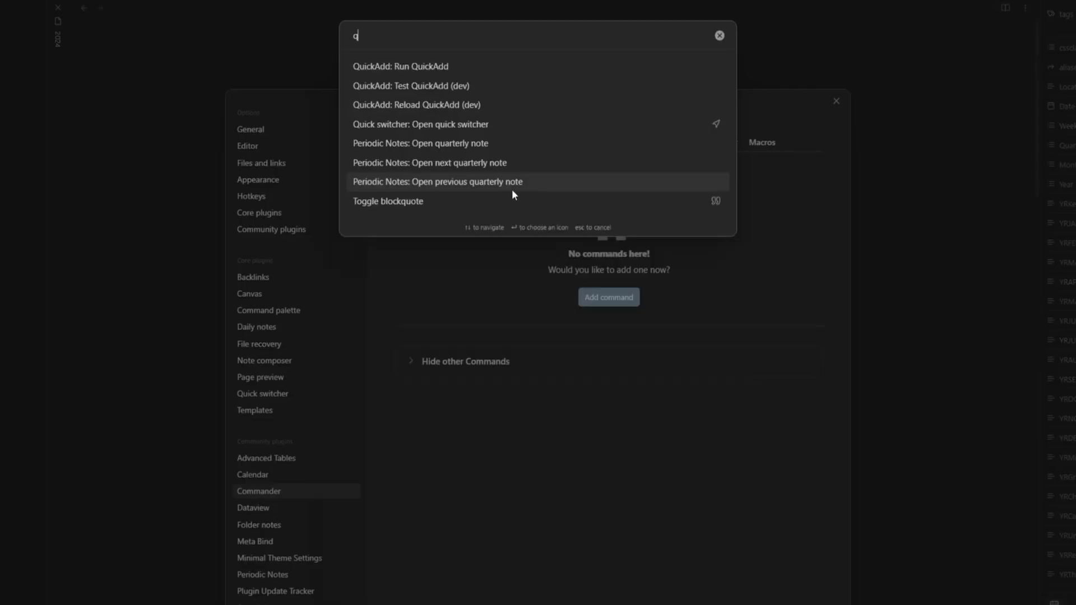
pyautogui.click(425, 67)
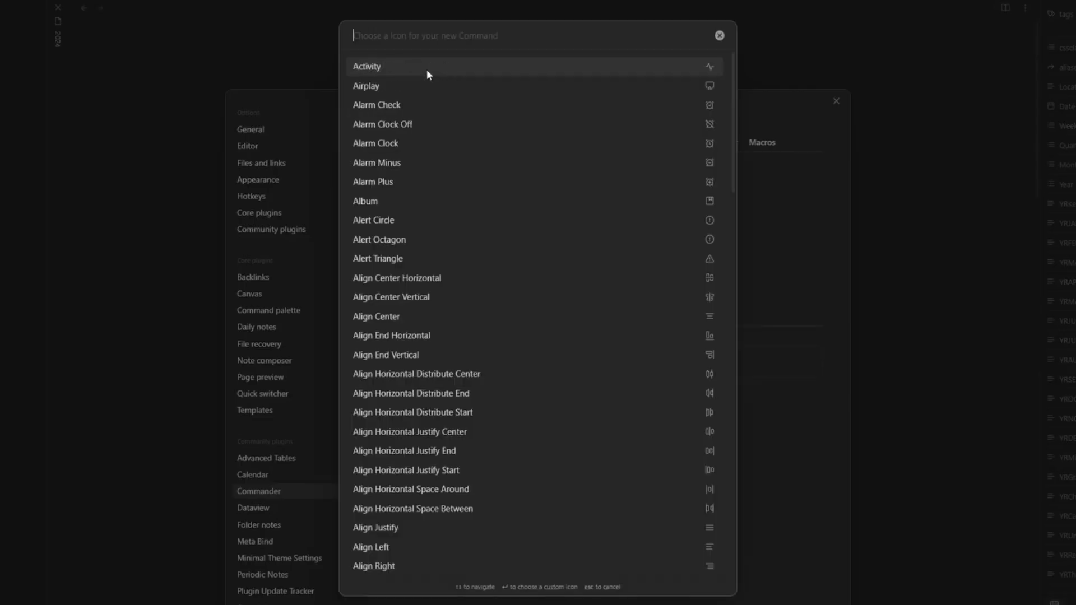
pyautogui.click(701, 146)
pyautogui.click(715, 36)
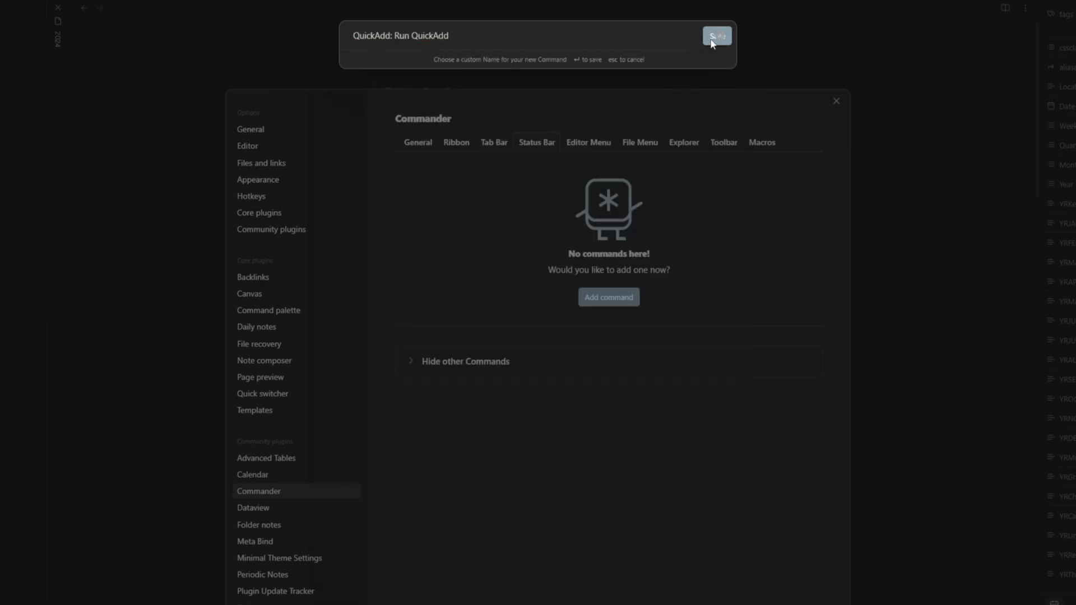
pyautogui.click(758, 91)
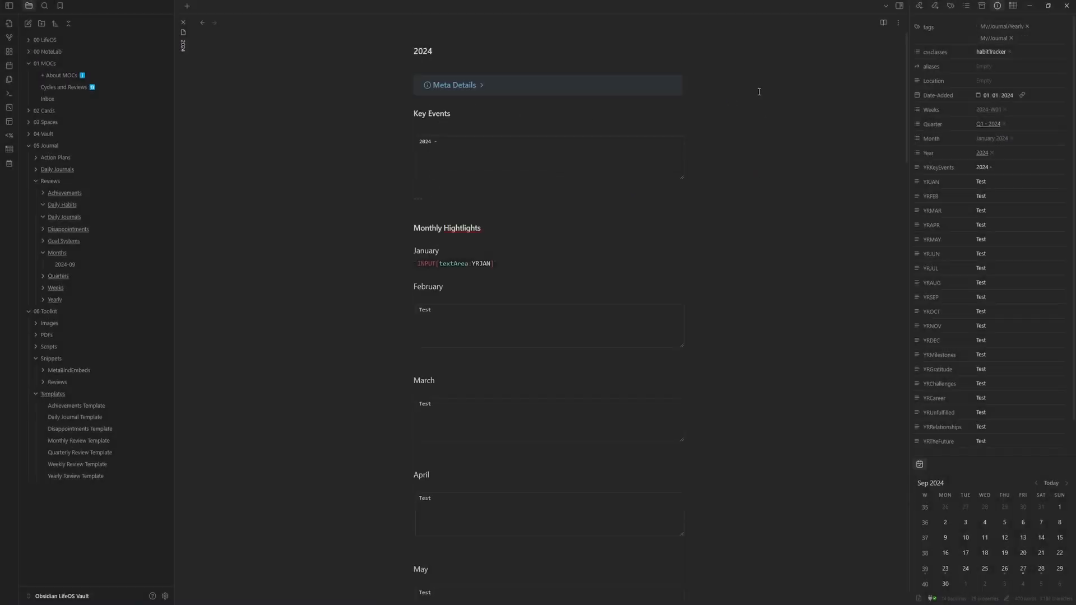
# Test the new status bar command by running QuickAdd from it and opening Add Review
pyautogui.click(921, 598)
pyautogui.click(414, 67)
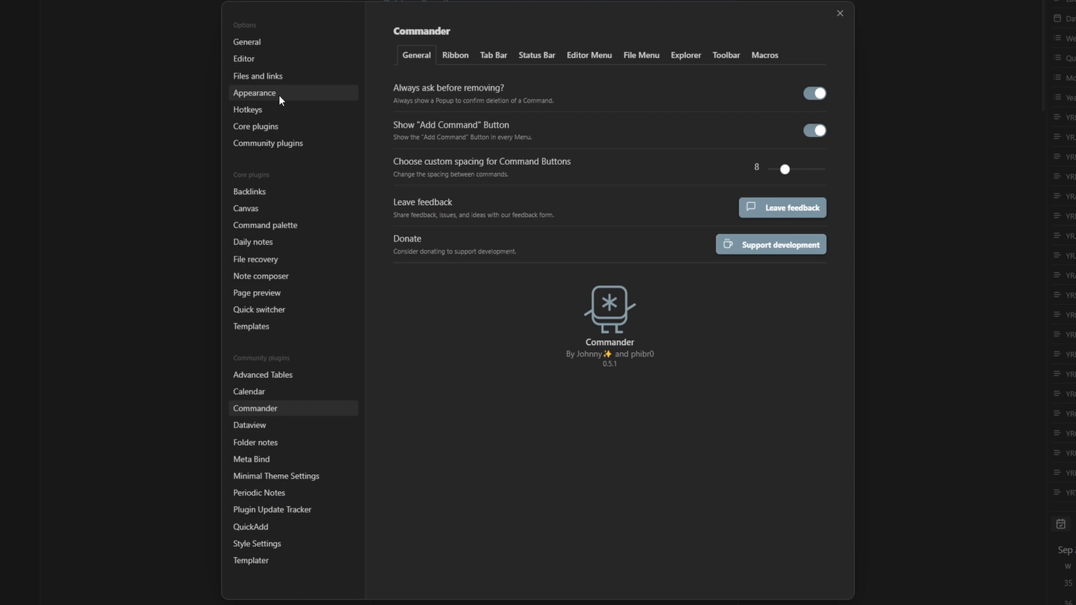
# Set the editor's Properties in document option to Visible
pyautogui.click(274, 65)
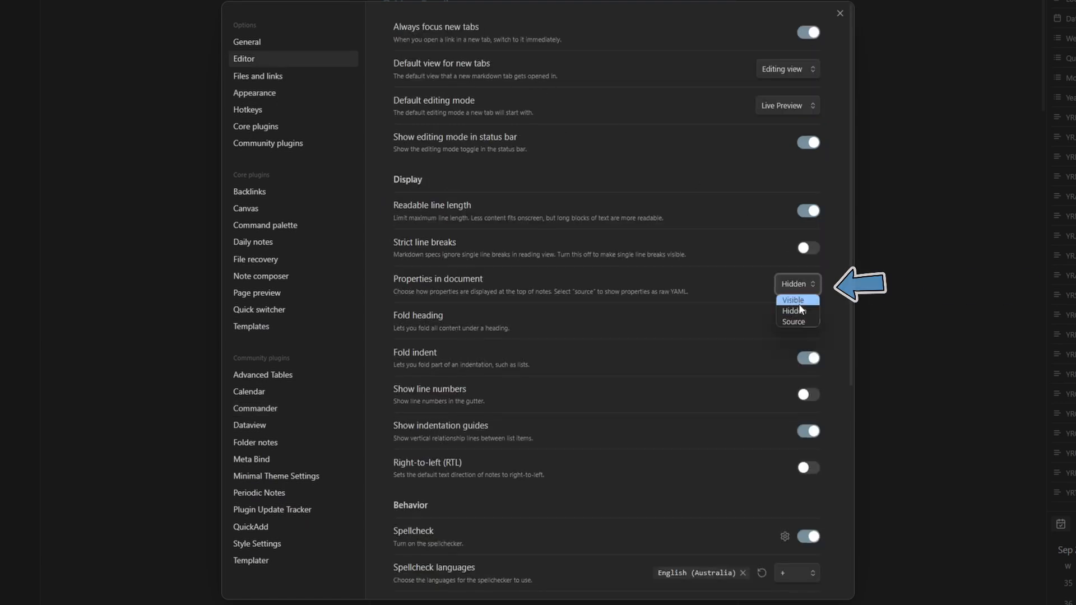
pyautogui.click(798, 303)
pyautogui.click(840, 14)
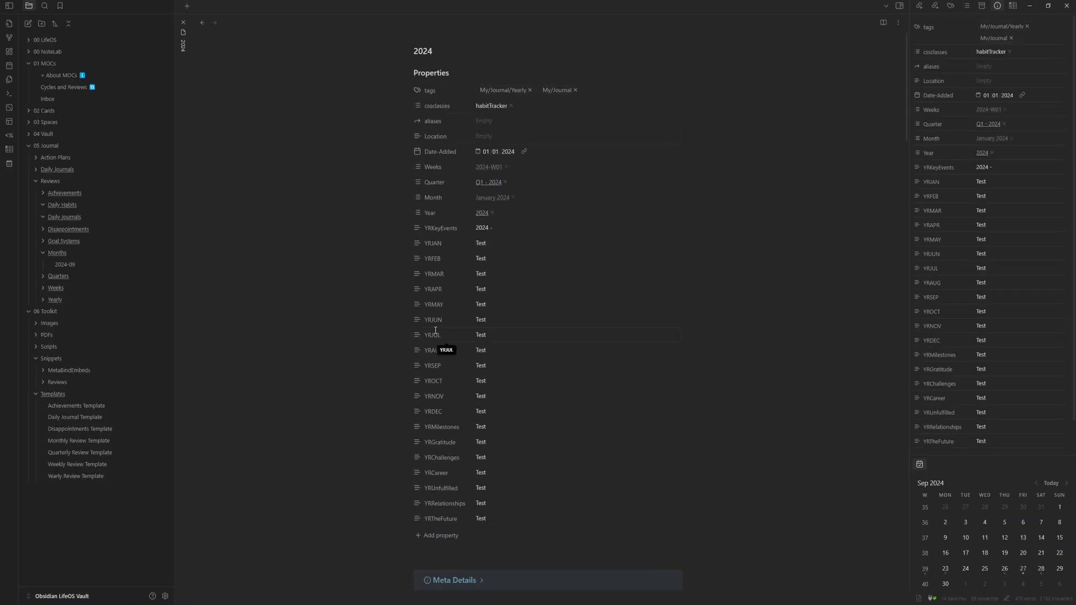
# Enable the mycustom CSS snippet in the appearance settings
pyautogui.click(165, 596)
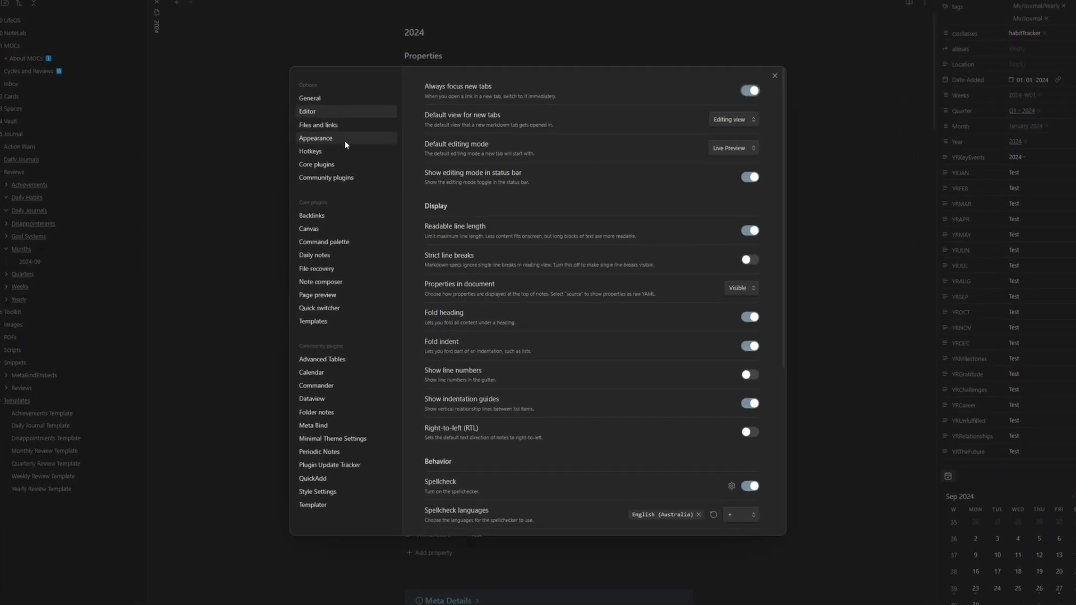
pyautogui.click(345, 140)
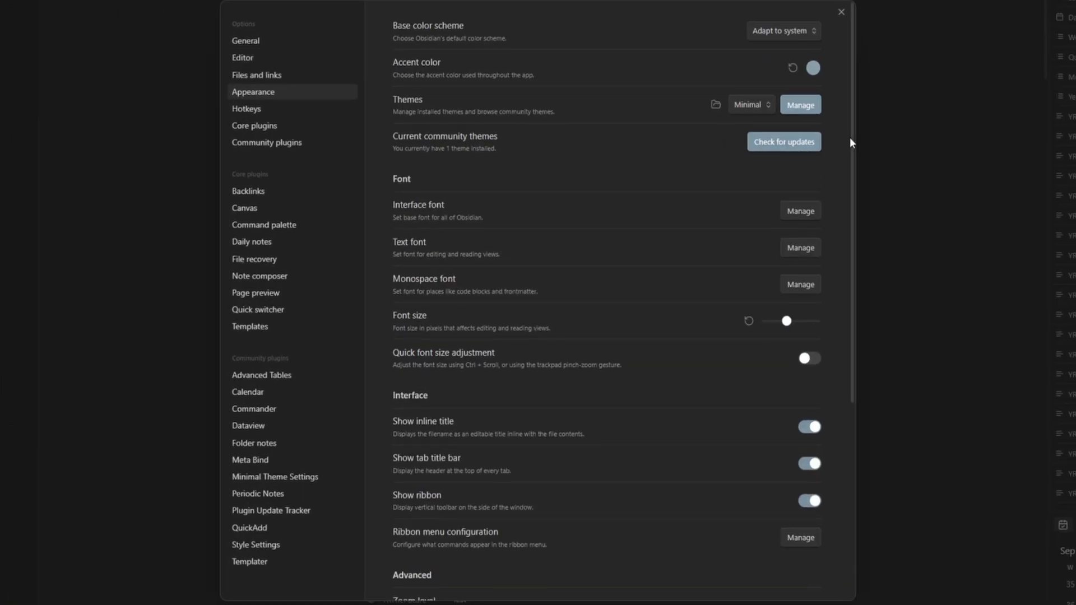
pyautogui.scroll(-5, 849, 196)
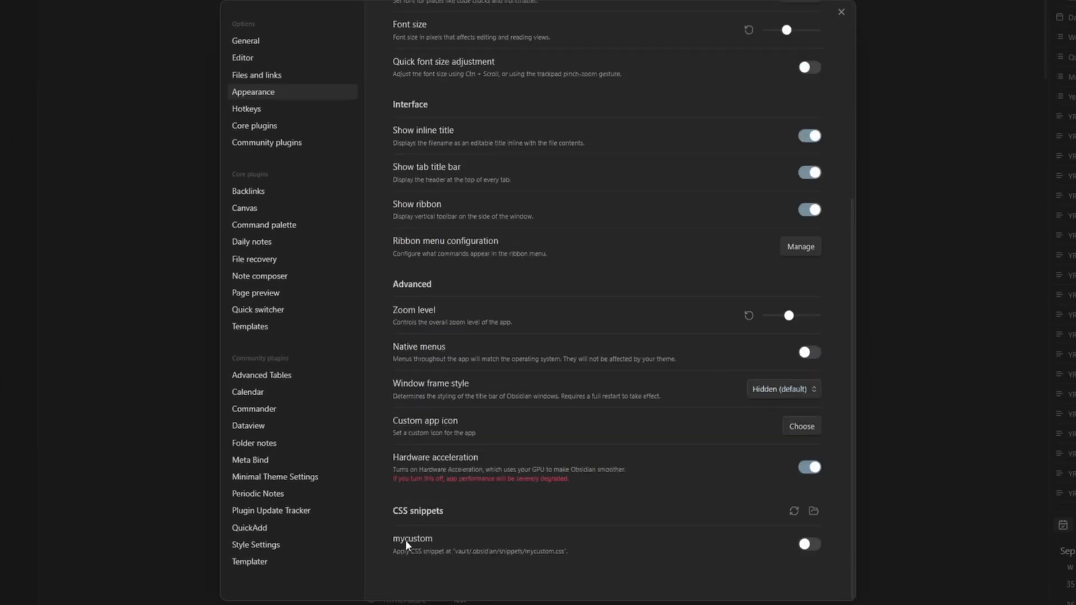
pyautogui.click(809, 544)
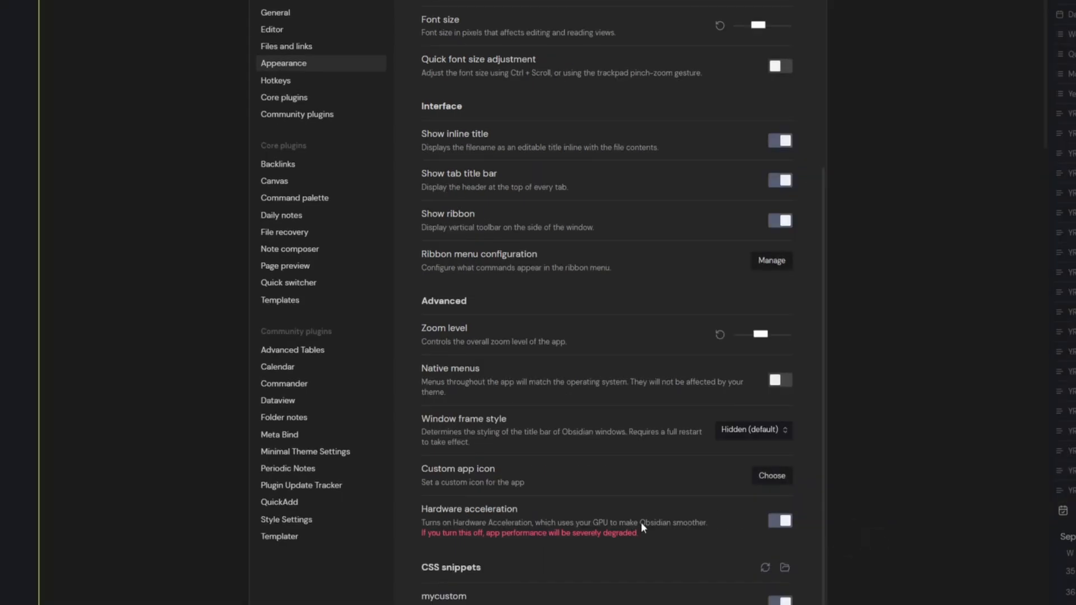
pyautogui.scroll(-1, 641, 521)
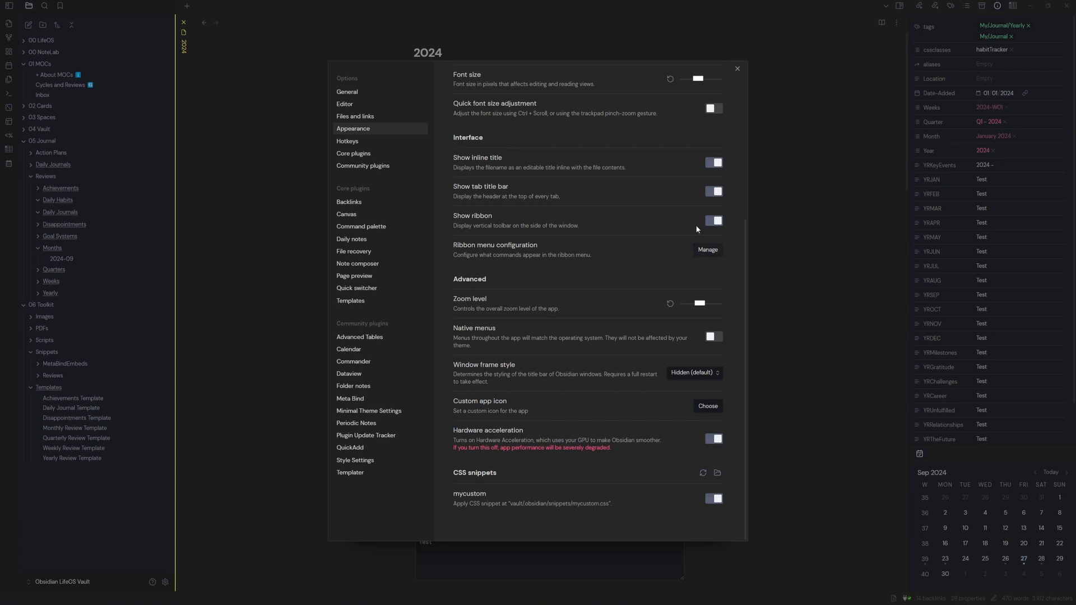
# Close the settings and examine the property-hiding and table hover rules of hideproperties.css in VS Code
pyautogui.click(737, 68)
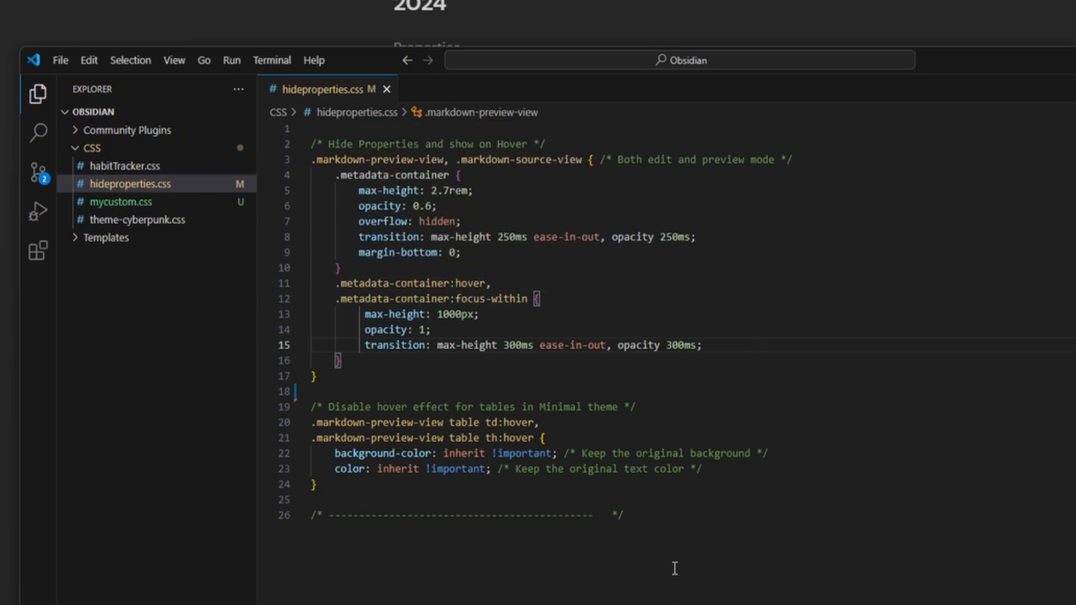
pyautogui.click(663, 516)
pyautogui.hotkey('ctrl', 'a')
pyautogui.press('Right')
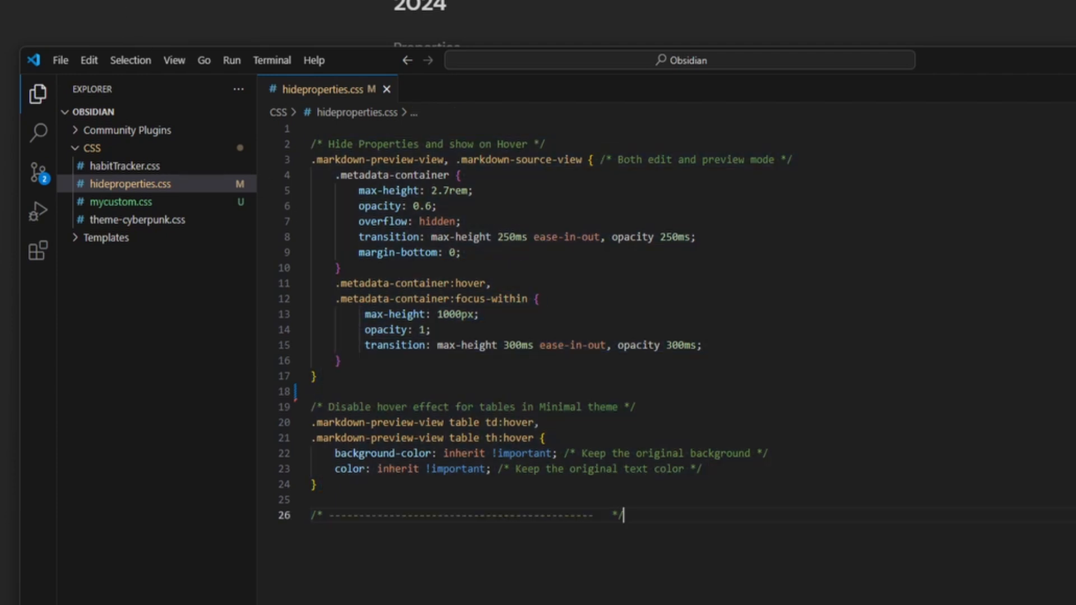
pyautogui.hotkey('alt', 'Tab')
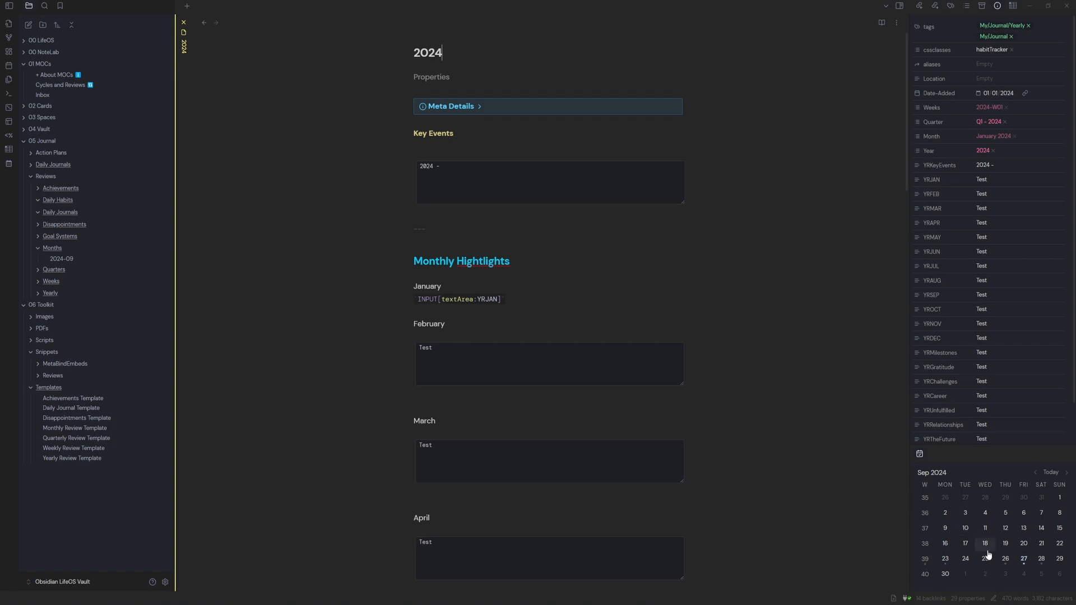
# Open the 26-09-24 daily note and test revealing and hiding its Properties block
pyautogui.click(1005, 559)
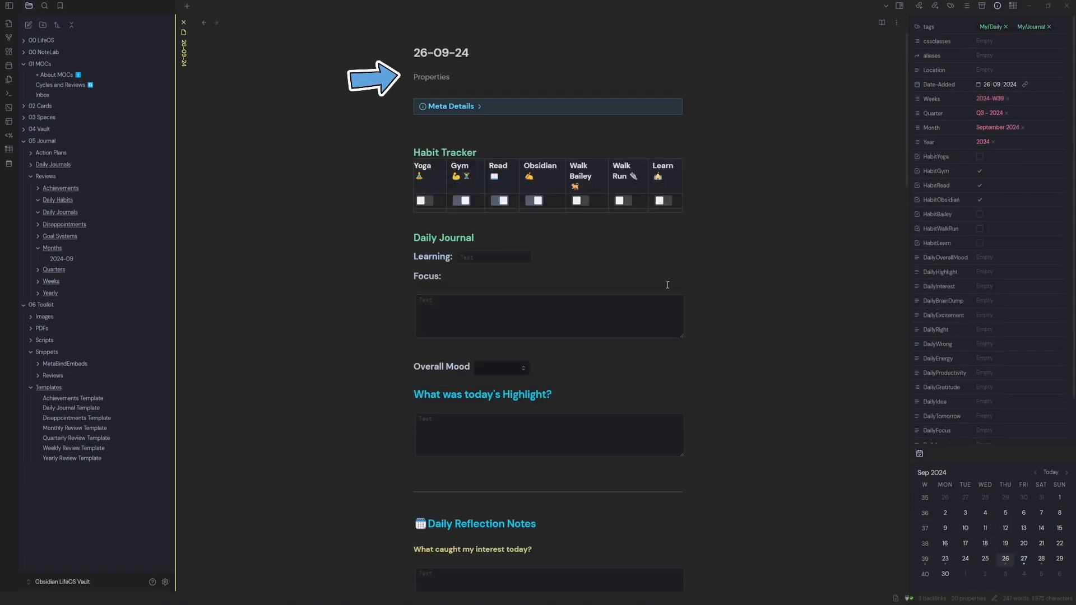
pyautogui.click(437, 78)
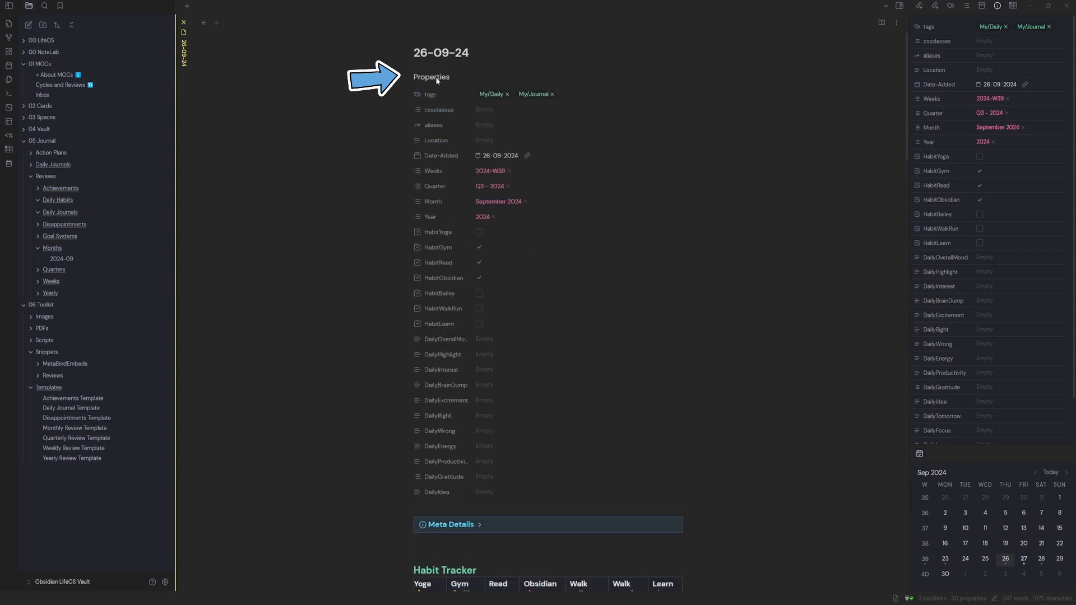
pyautogui.click(436, 79)
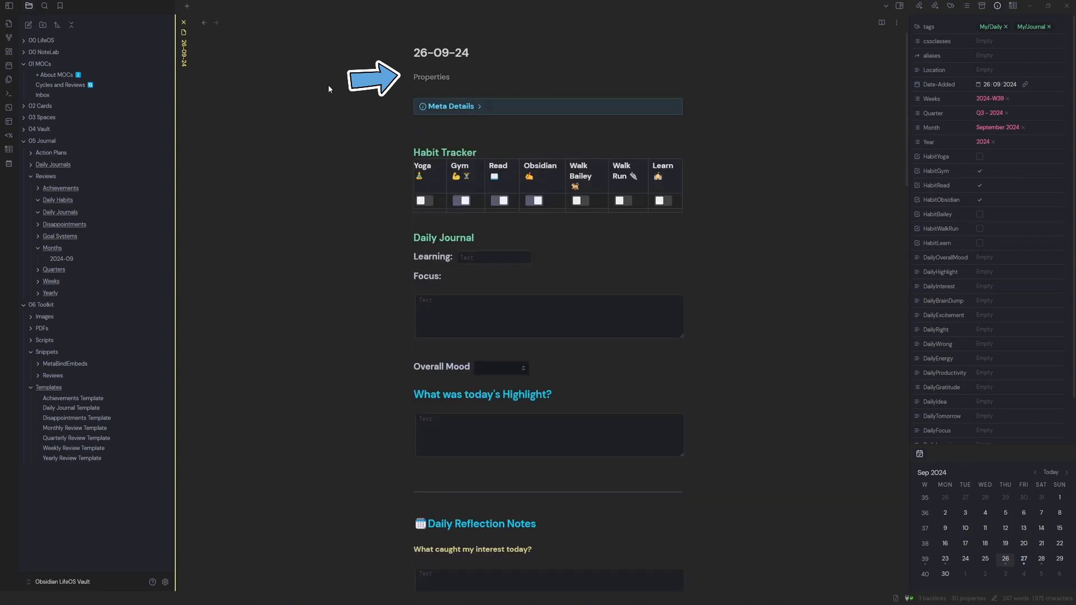
pyautogui.click(428, 80)
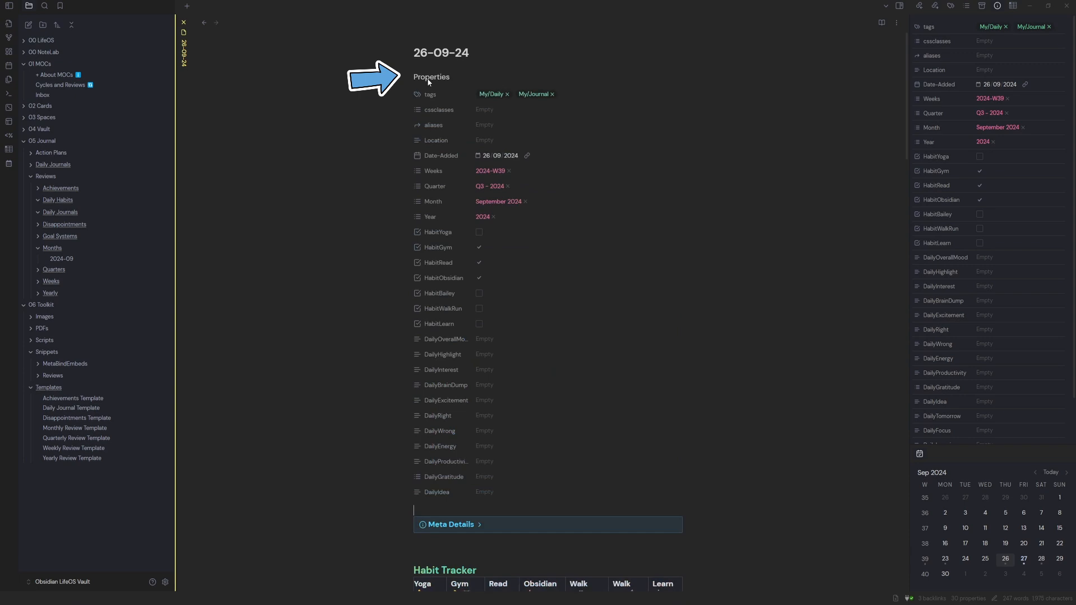
pyautogui.click(428, 81)
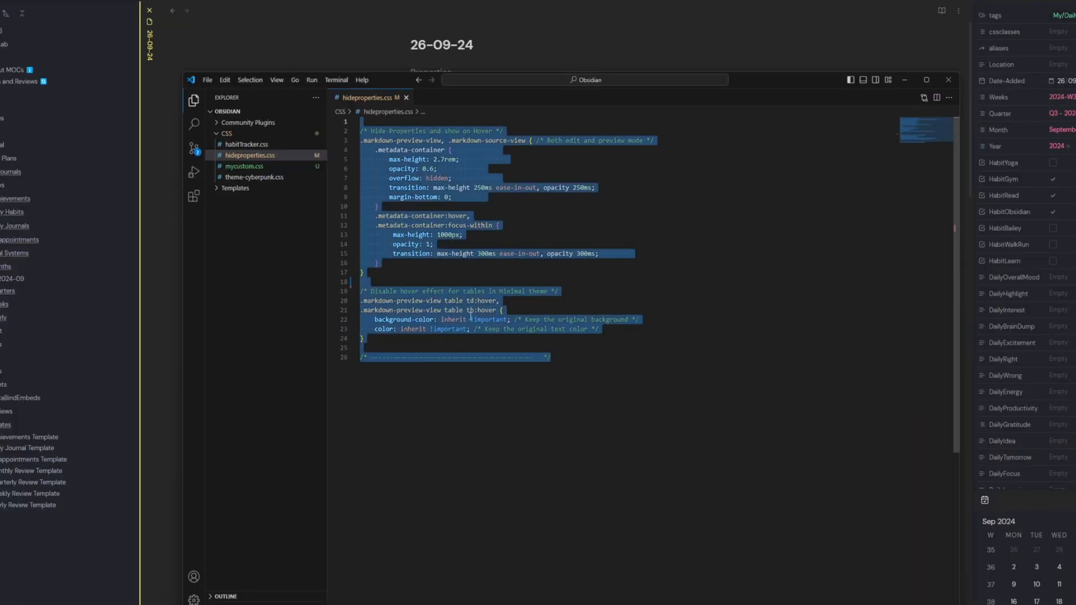
# Switch to VS Code and view the habit table styling in habitTracker.css
pyautogui.click(497, 393)
pyautogui.click(245, 144)
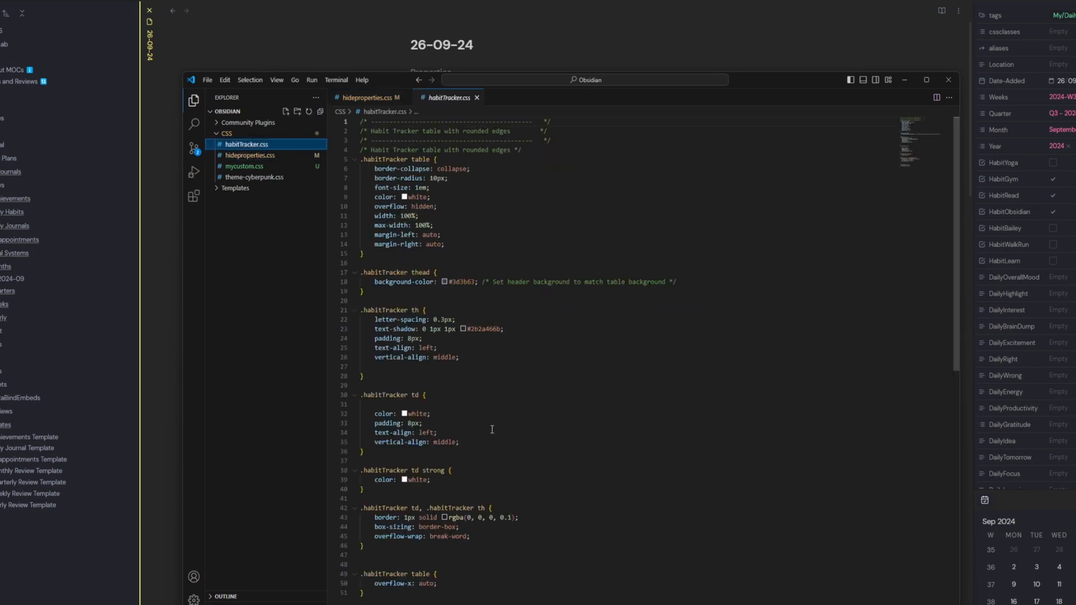
# Return to Obsidian and show the Daily Habits note with the properties sidebar hidden and the file explorer visible
pyautogui.click(350, 37)
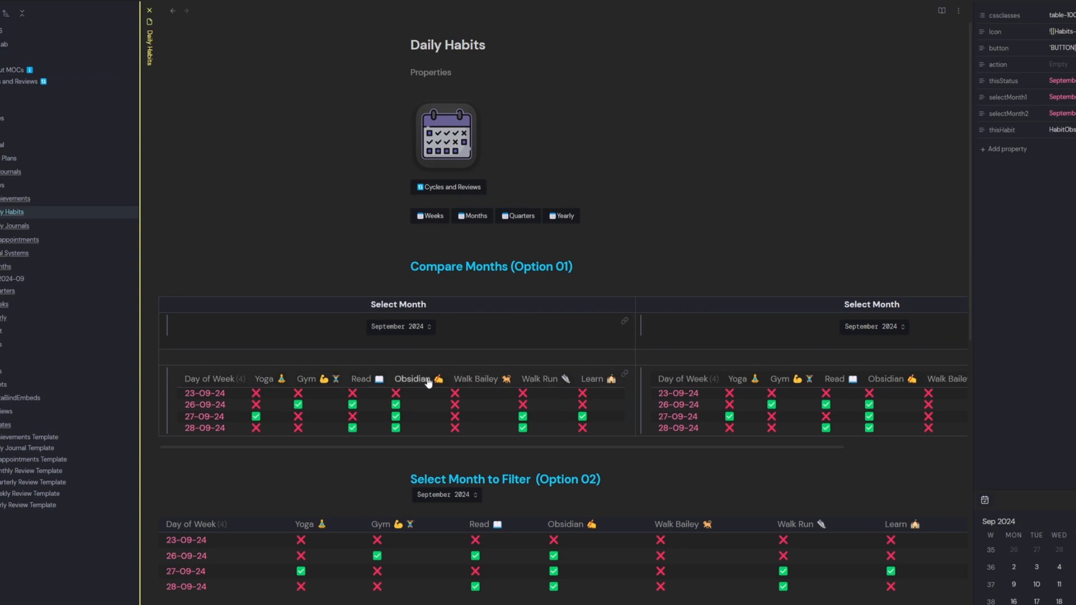
pyautogui.click(1022, 1)
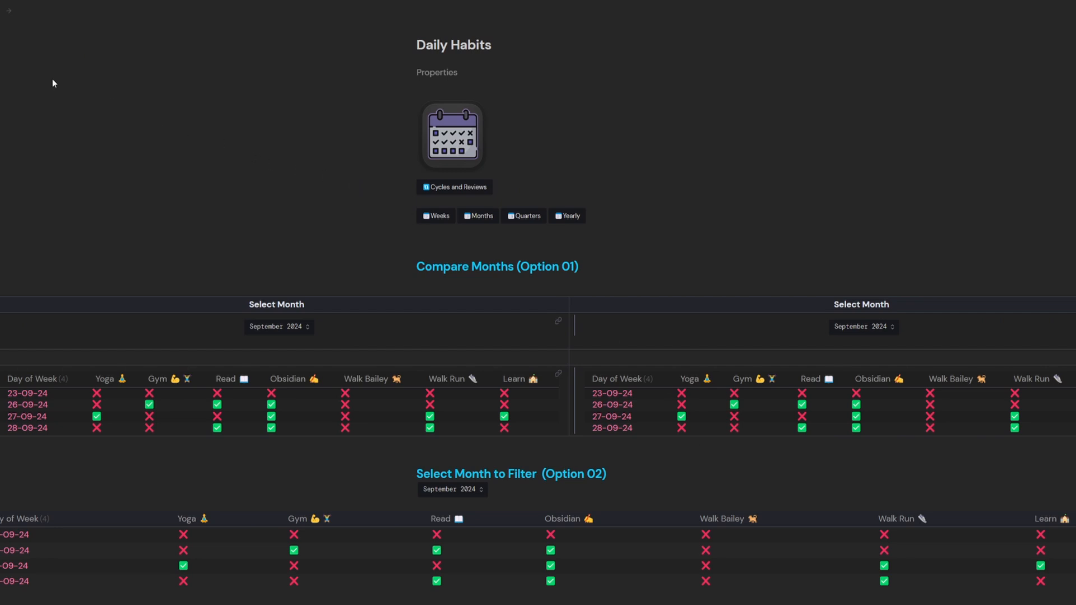
pyautogui.click(10, 6)
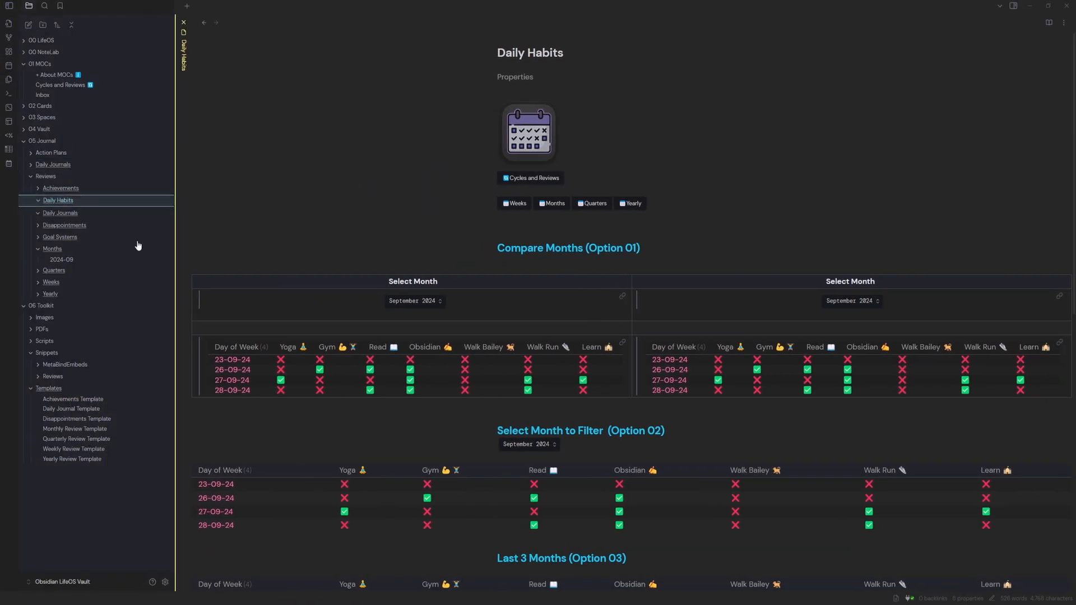
# Disable the mycustom CSS snippet in the appearance settings and look over the Daily Habits note without it
pyautogui.click(165, 582)
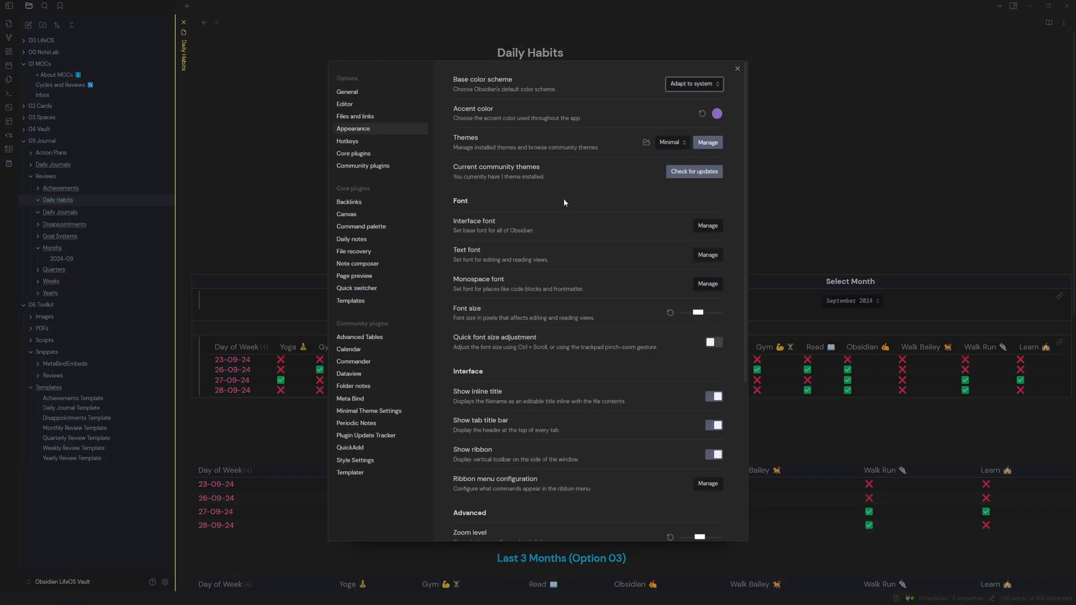
pyautogui.scroll(-4, 654, 300)
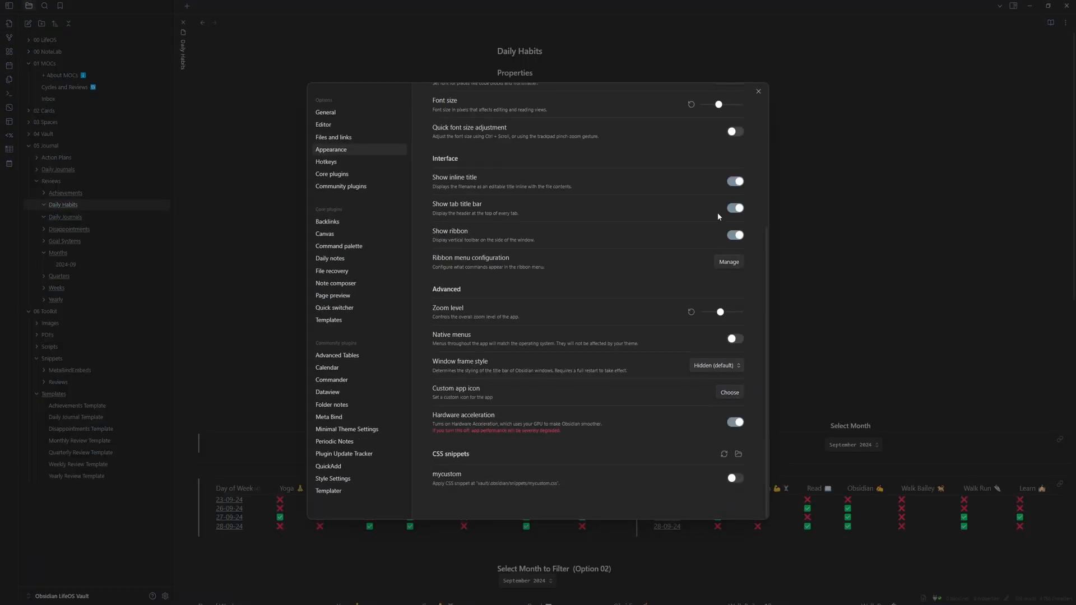
pyautogui.click(758, 91)
pyautogui.scroll(-3, 742, 408)
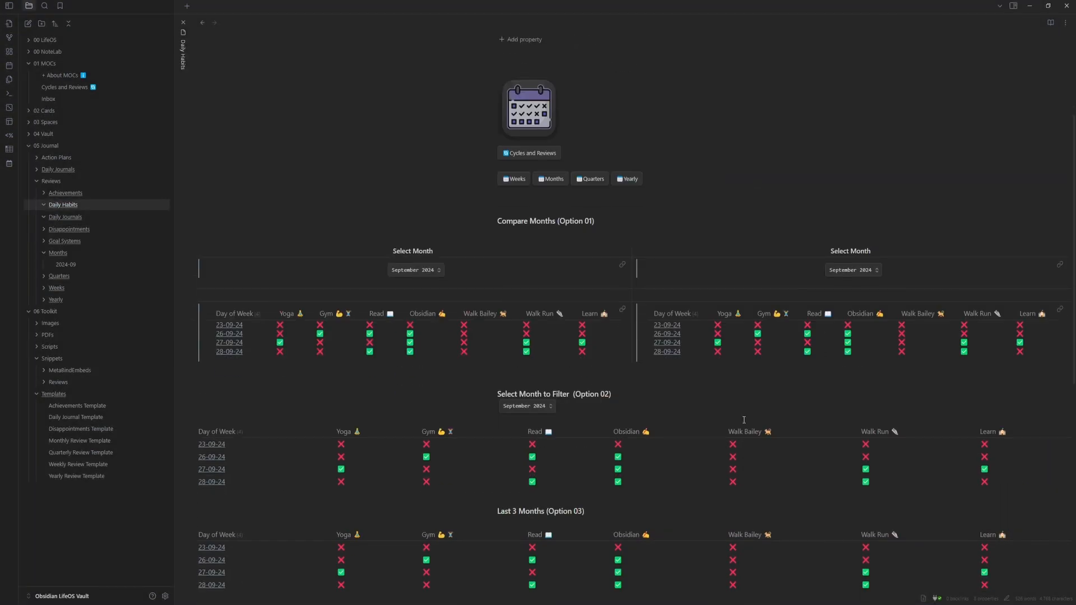
pyautogui.scroll(3, 744, 420)
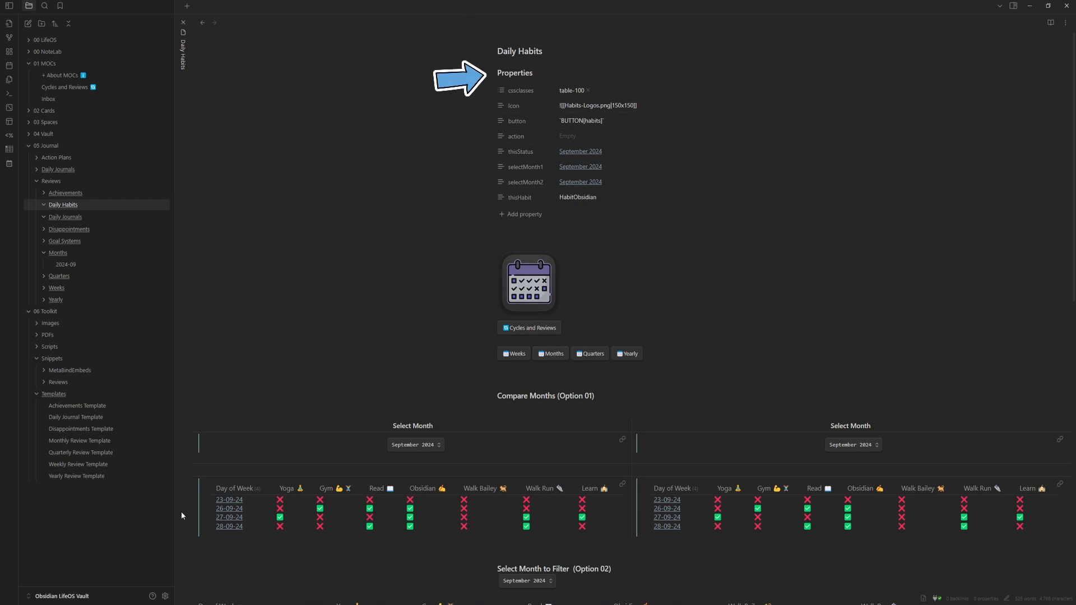
# Re-enable the mycustom CSS snippet in the appearance settings and check the styled habit tables in the Daily Habits note
pyautogui.click(165, 595)
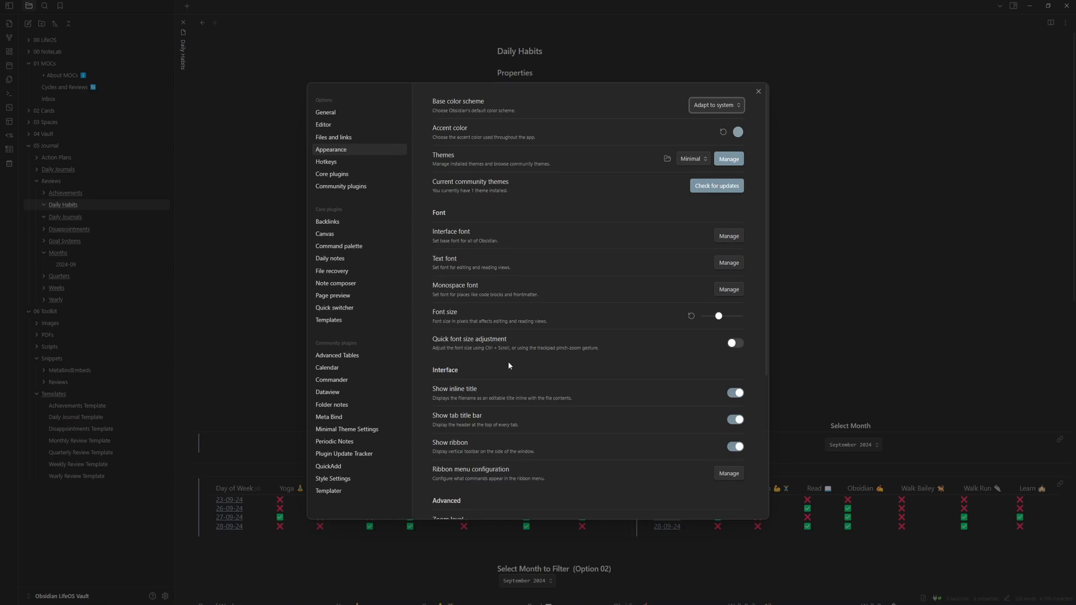
pyautogui.scroll(-5, 569, 414)
pyautogui.click(732, 478)
pyautogui.press('Escape')
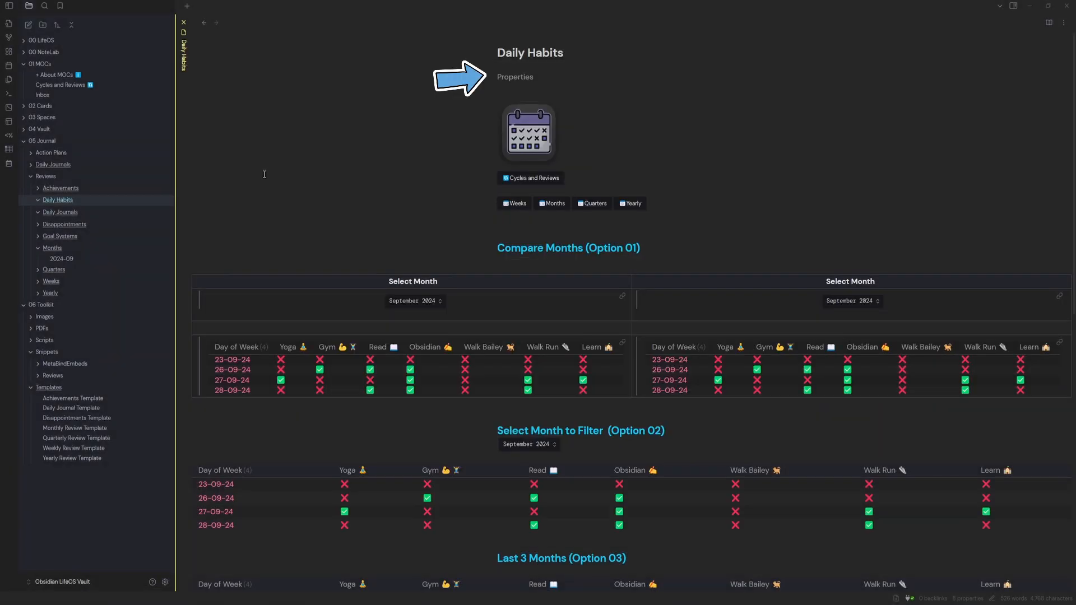
pyautogui.scroll(-1, 812, 295)
pyautogui.scroll(-2, 812, 295)
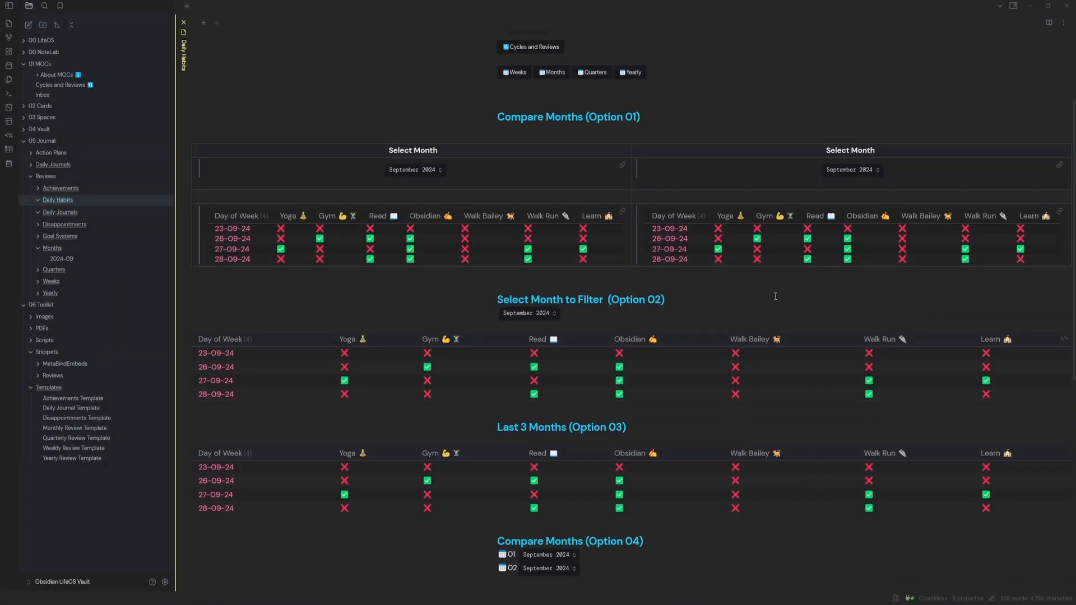